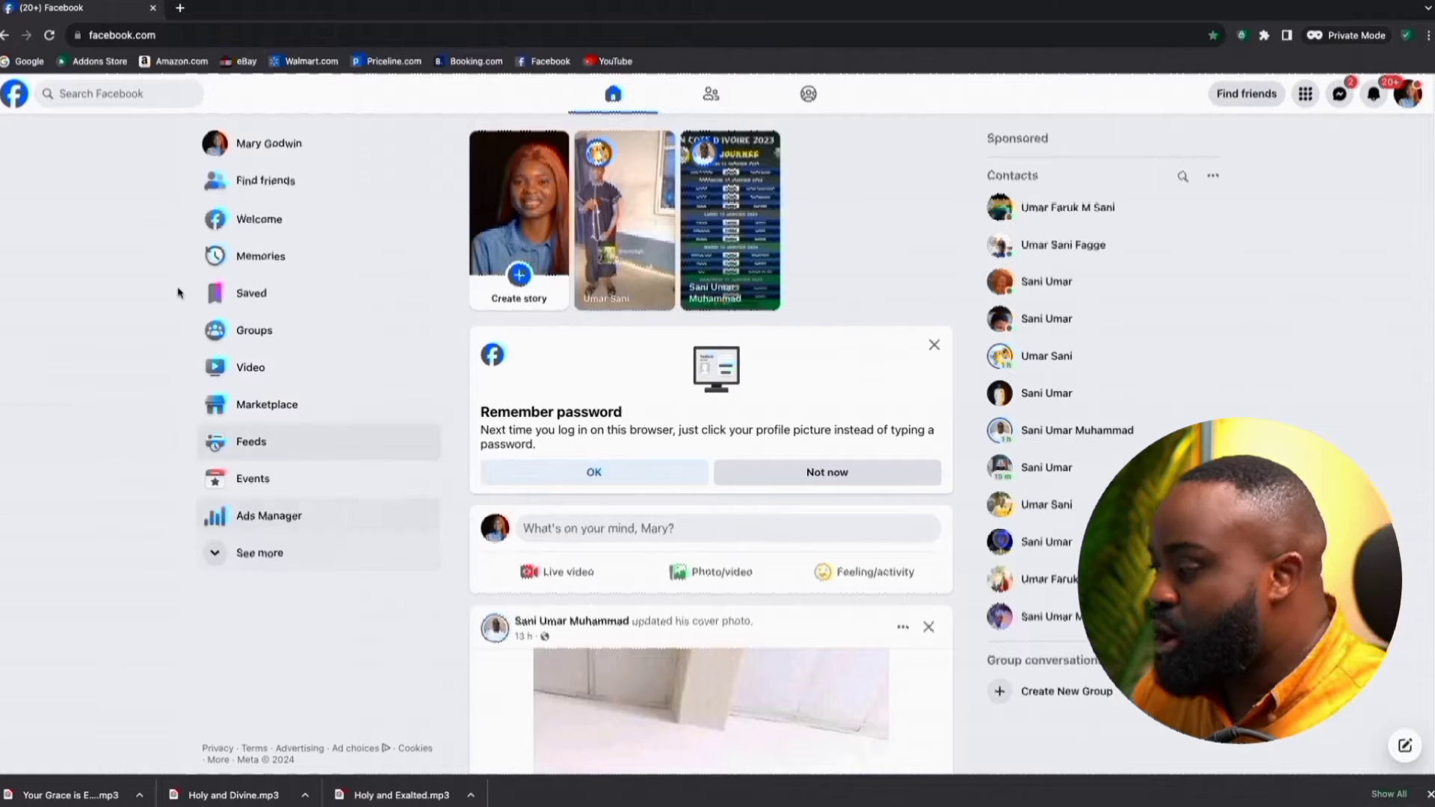
Open the Pages section of Facebook and start creating a new Page
{"action": "left_click", "coordinate": [232, 557]}
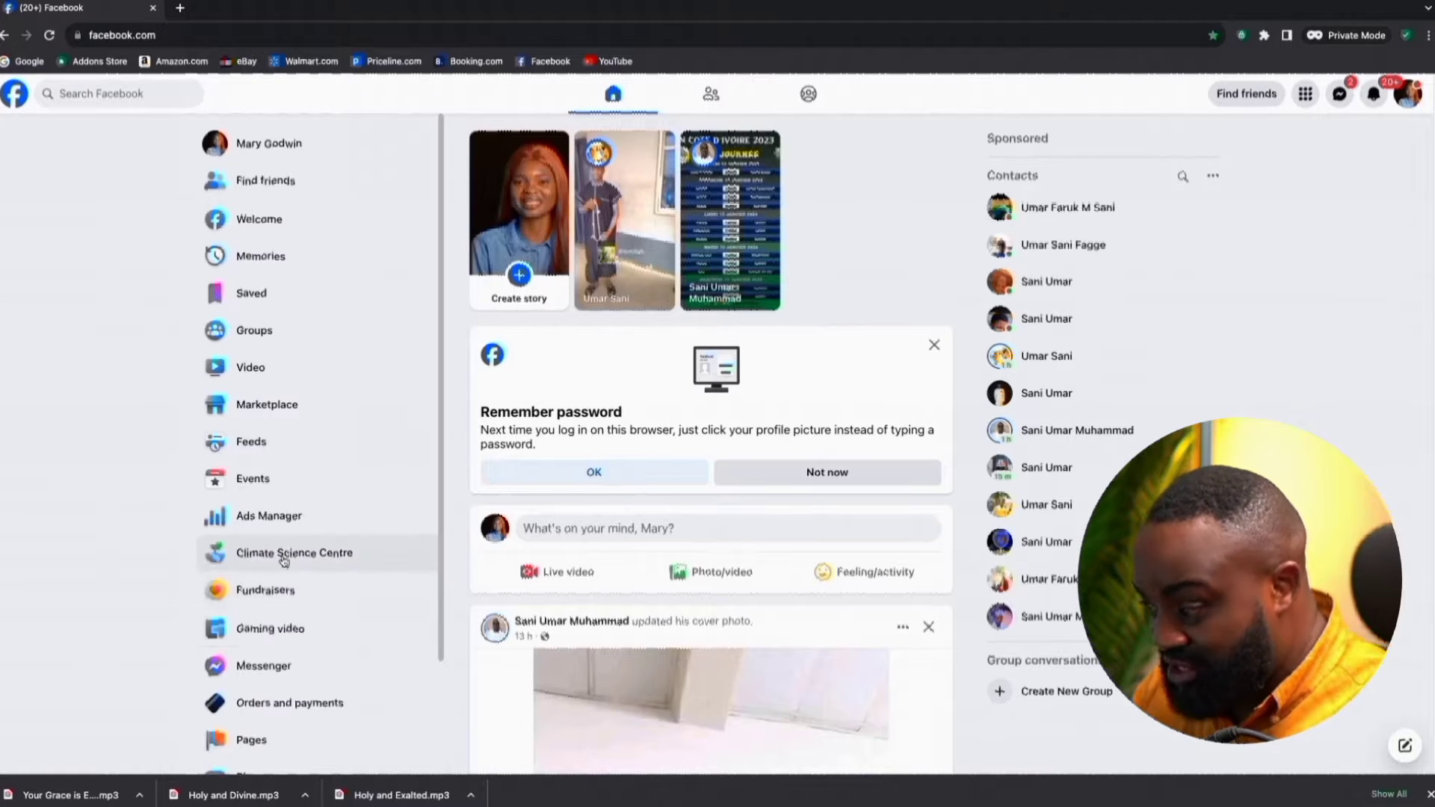
{"action": "scroll", "coordinate": [179, 566], "scroll_direction": "down", "scroll_amount": 1}
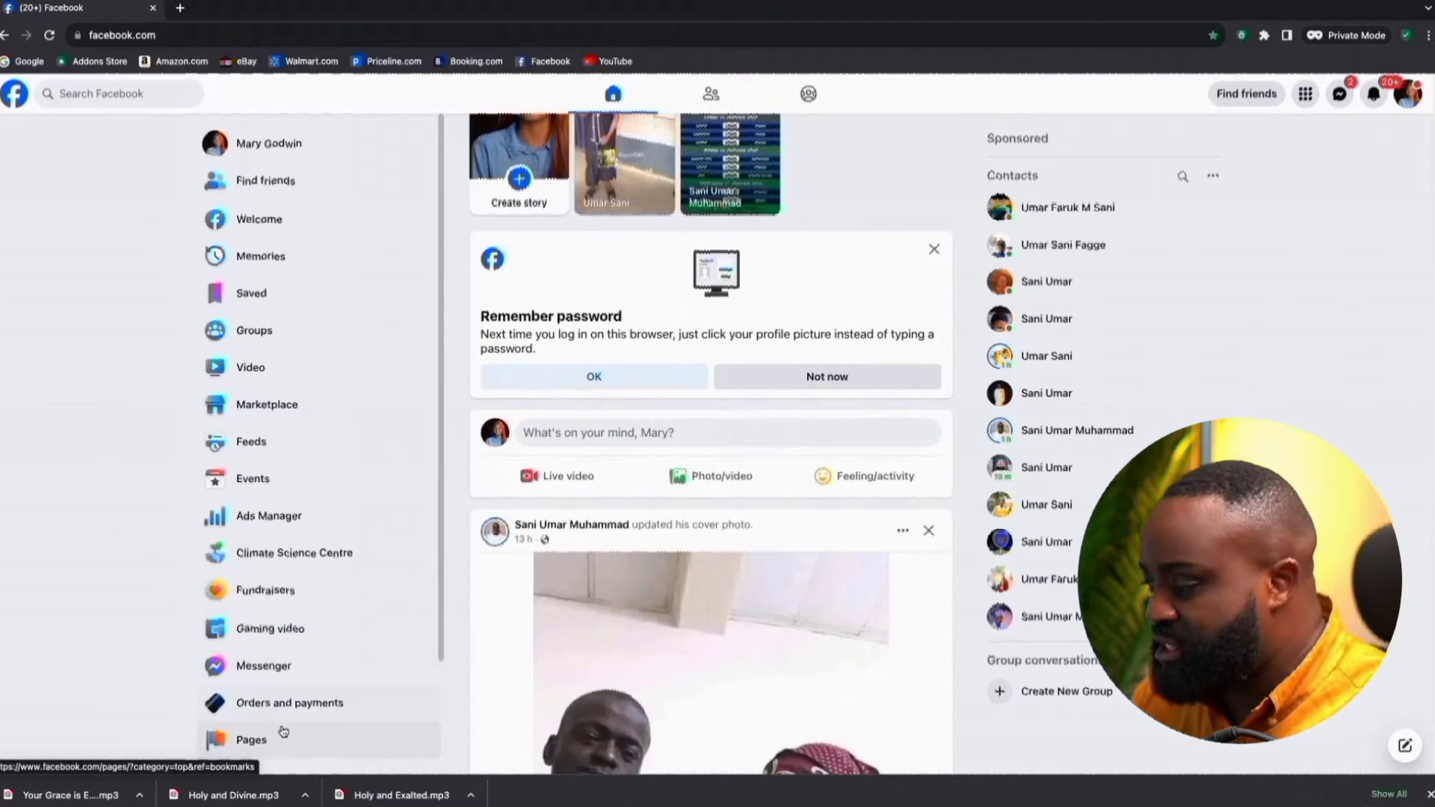
{"action": "left_click", "coordinate": [267, 736]}
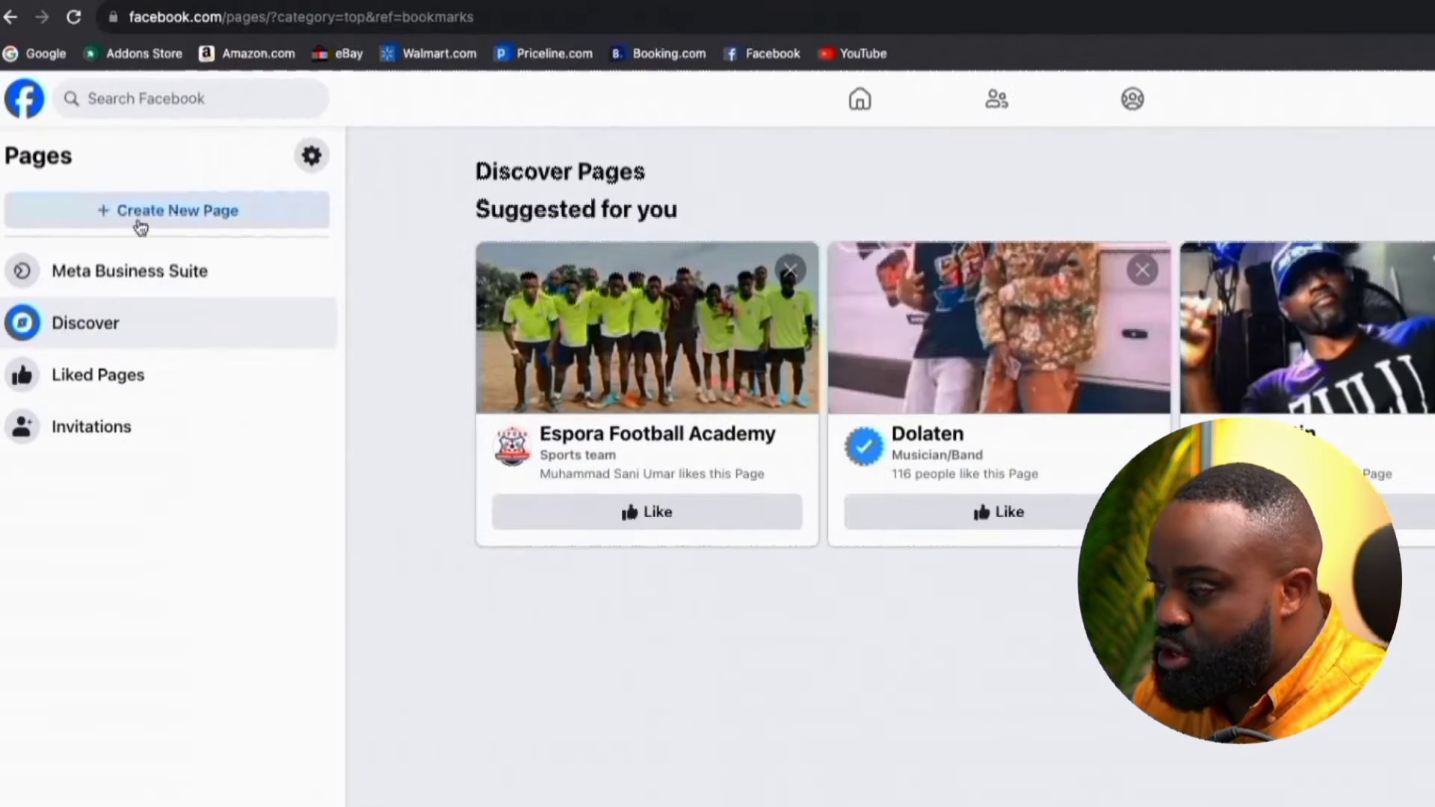
{"action": "left_click", "coordinate": [91, 183]}
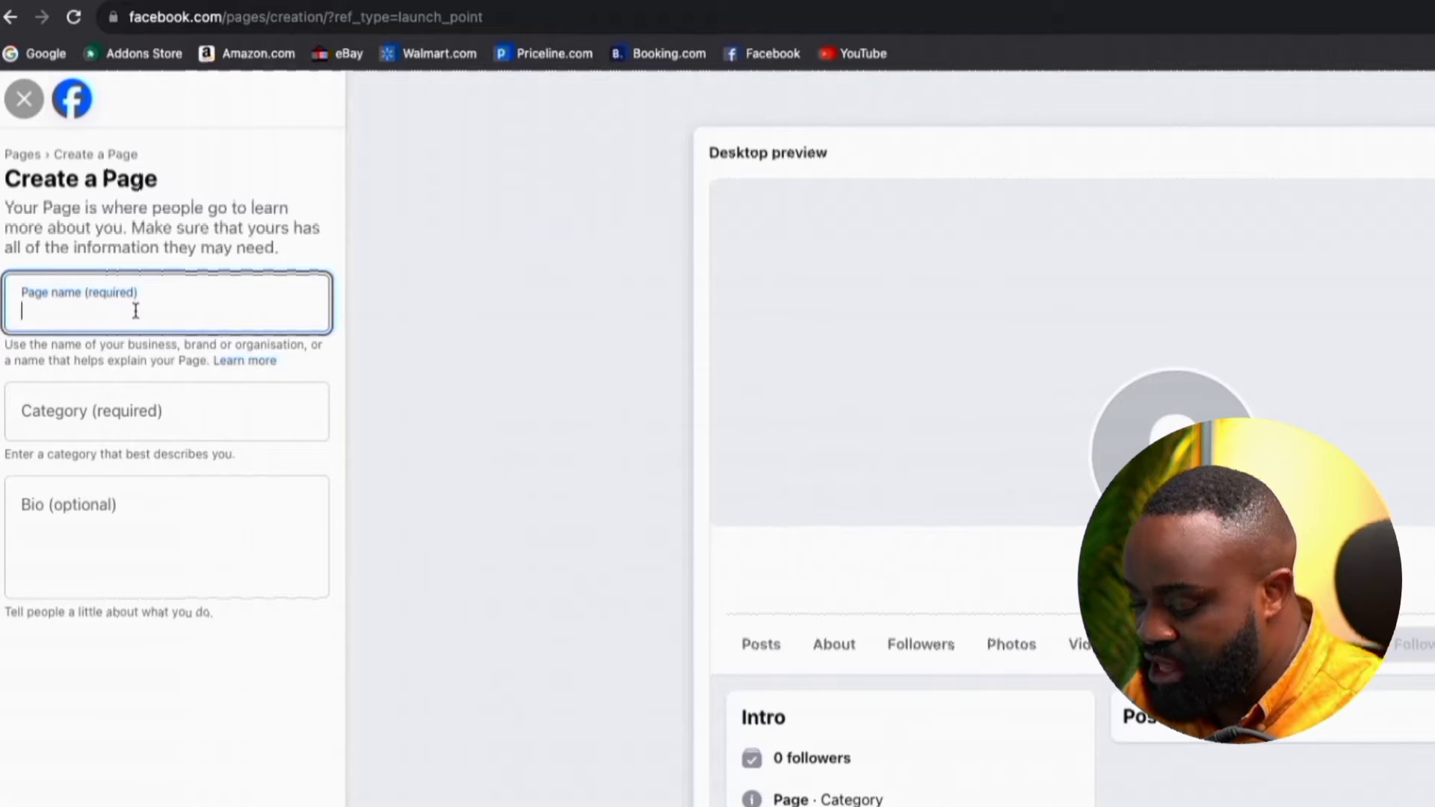
Name the Page Dyemiis, choose the category Musician/Band and create the Page
{"action": "type", "text": "dyem"}
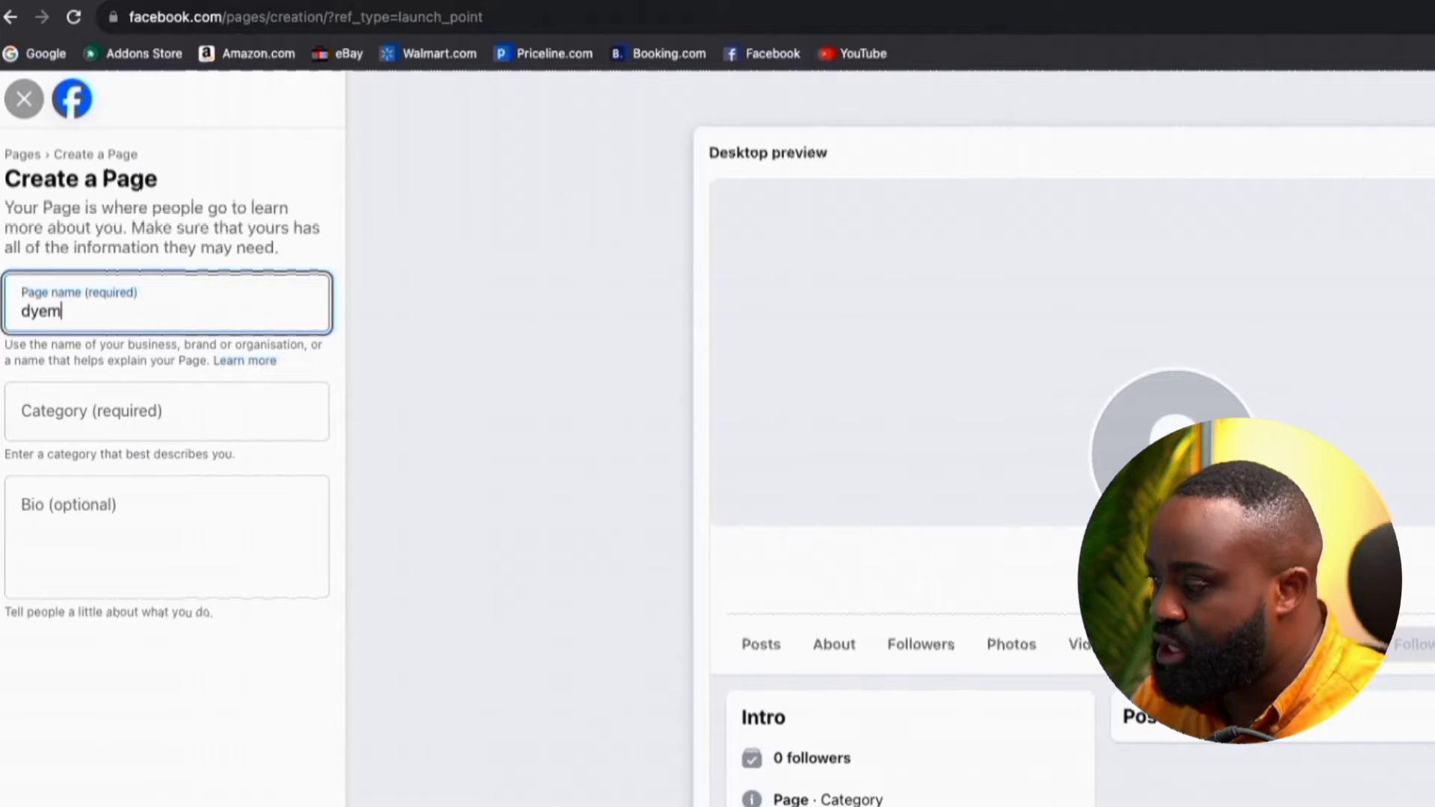
{"action": "type", "text": "iis"}
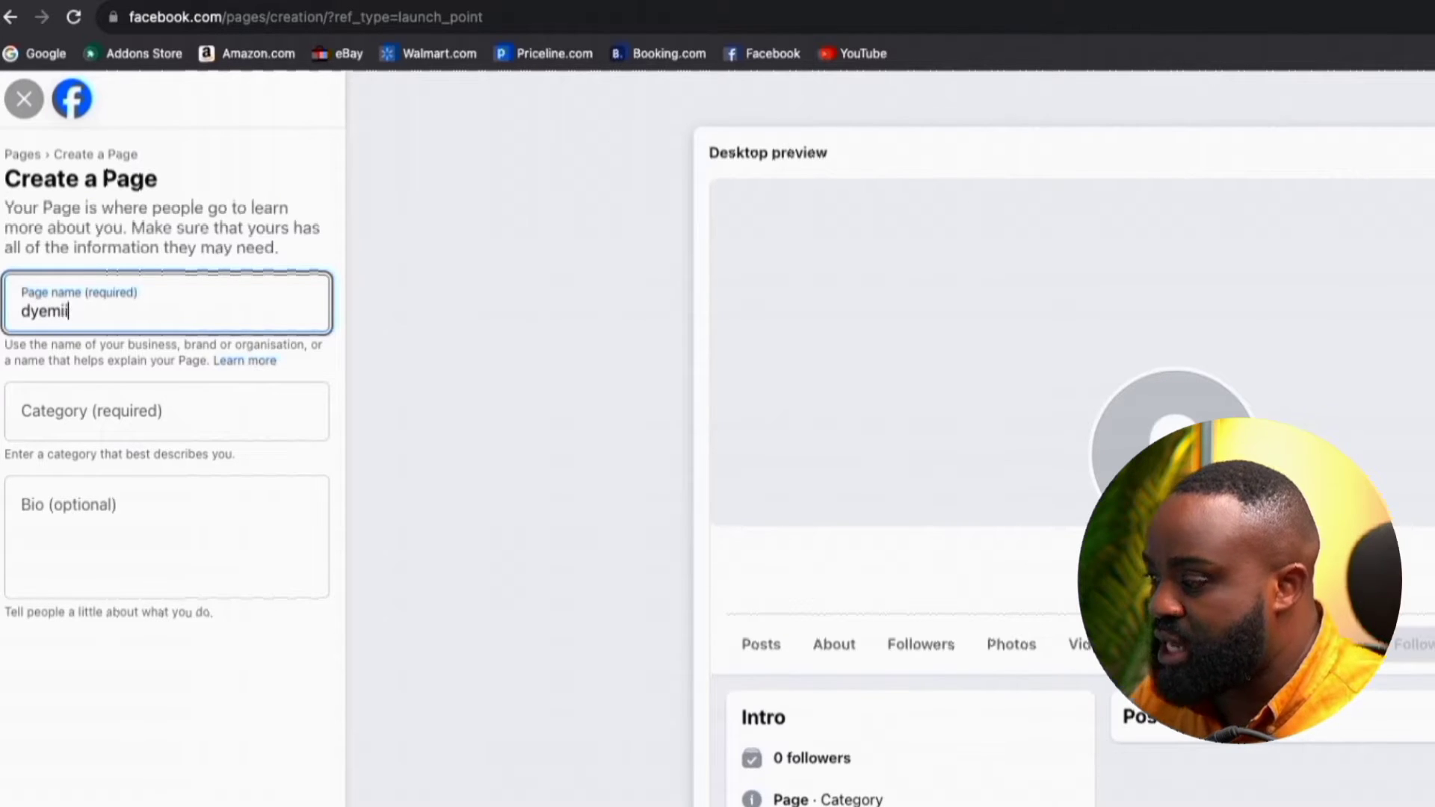
{"action": "left_click", "coordinate": [137, 401]}
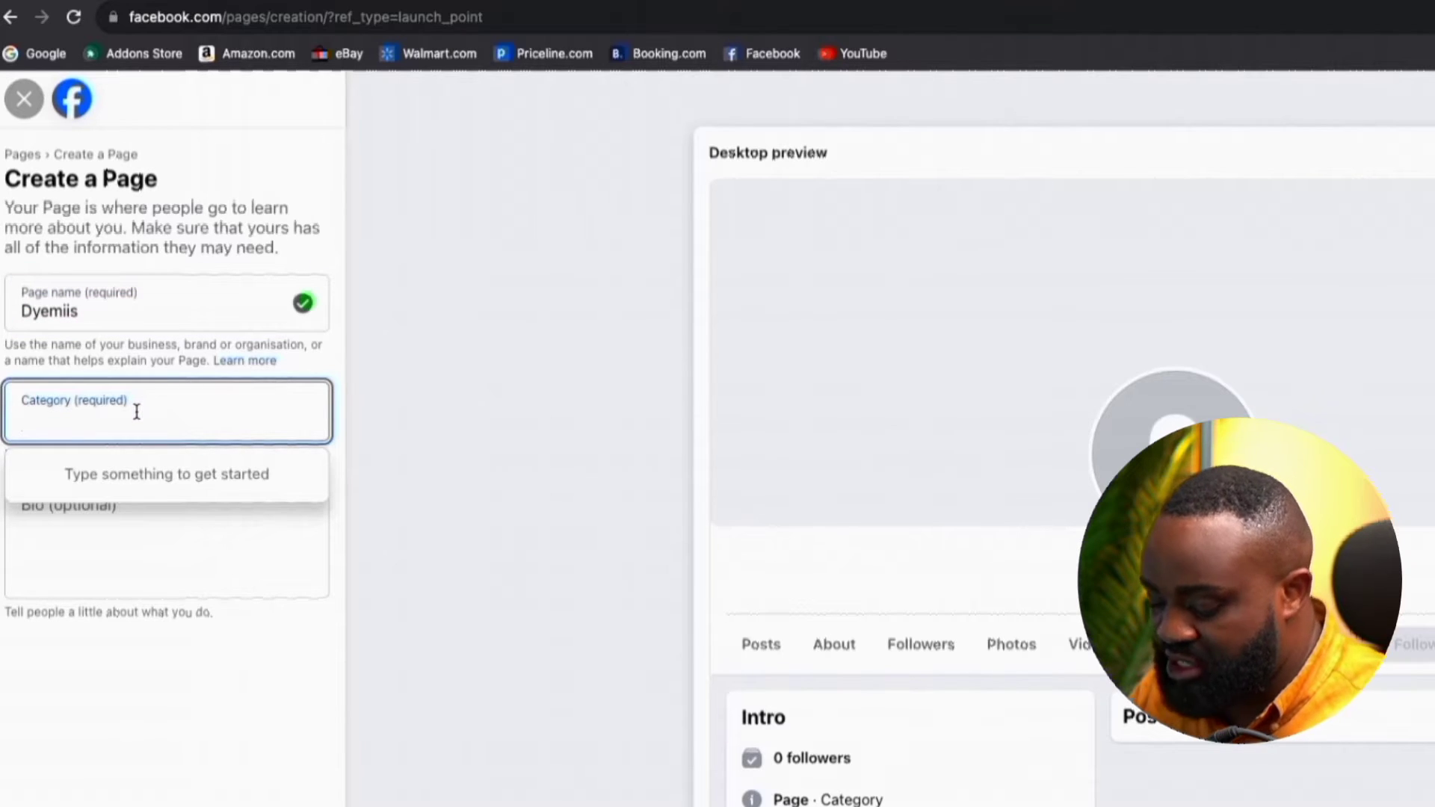
{"action": "type", "text": "band"}
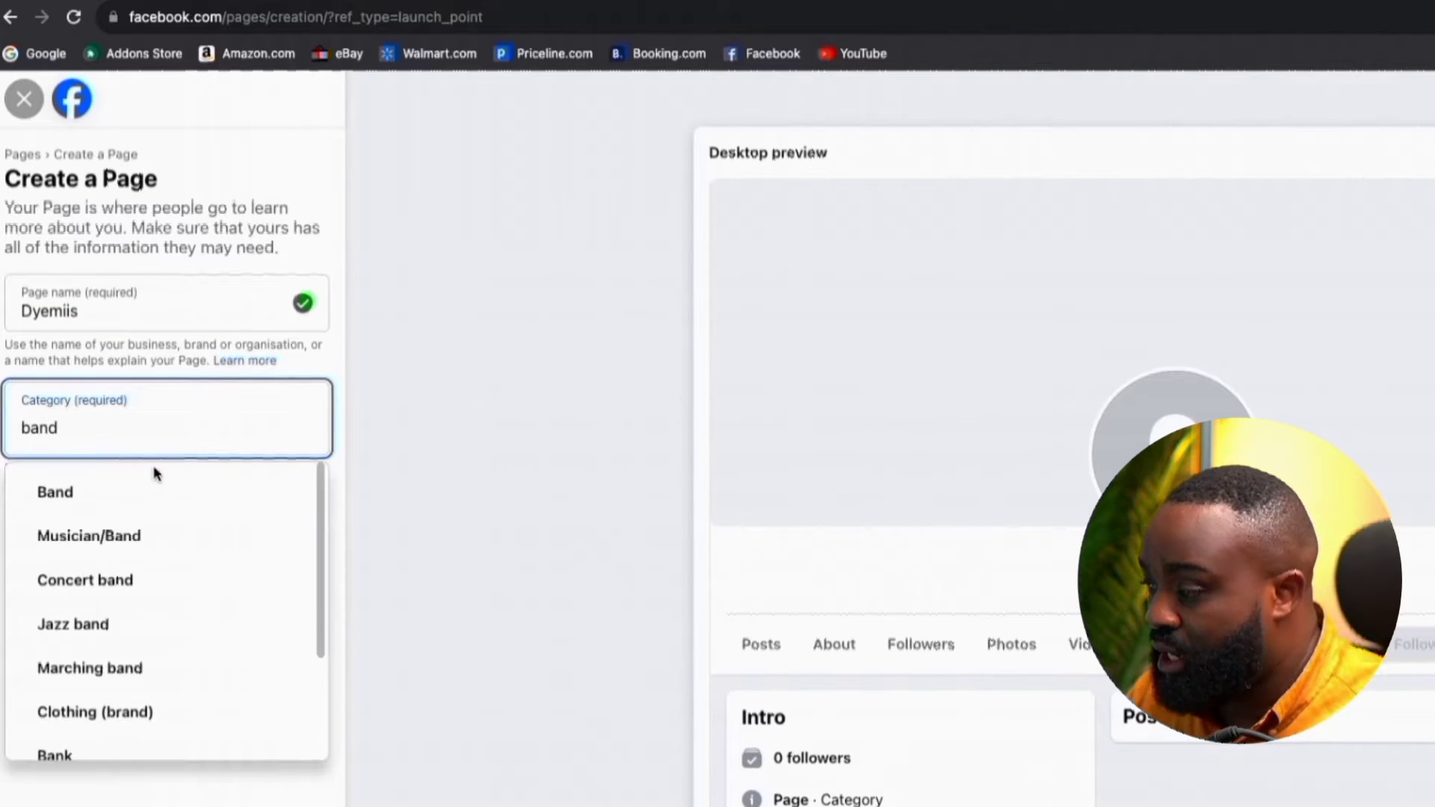
{"action": "left_click", "coordinate": [150, 534]}
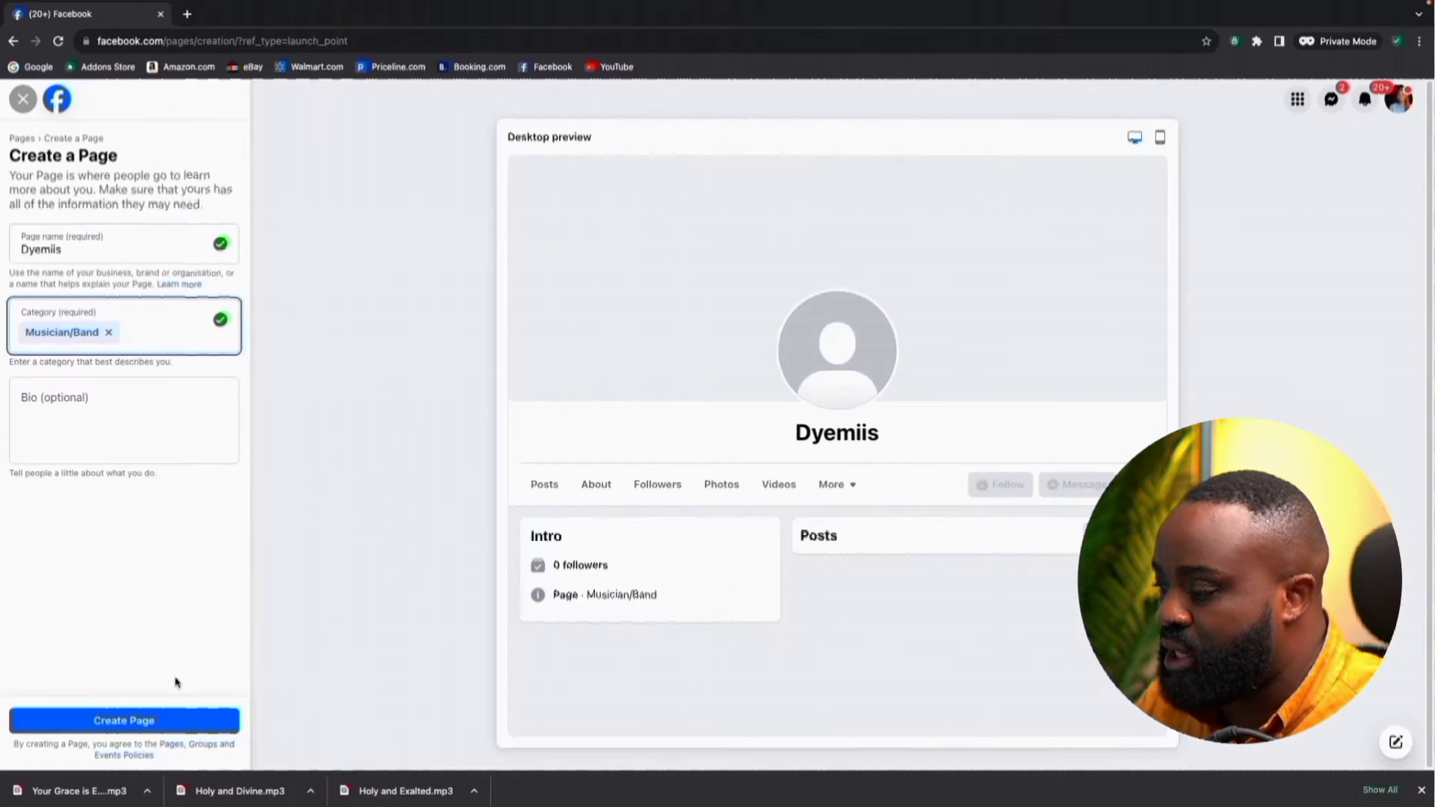
{"action": "left_click", "coordinate": [193, 723]}
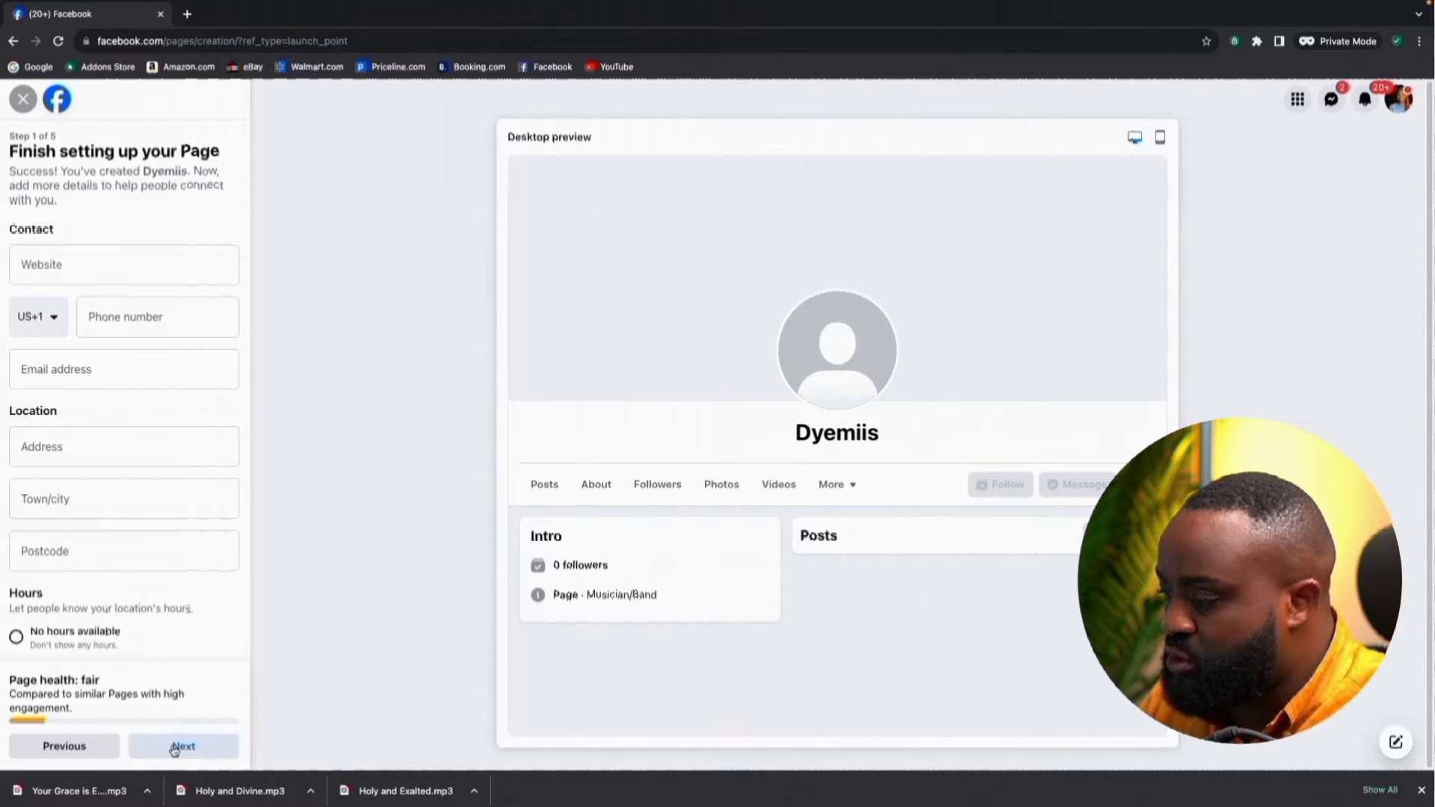
Finish the Page setup without adding optional details, decline the welcome tour and dismiss the profile-switch notice
{"action": "left_click", "coordinate": [178, 748]}
{"action": "left_click", "coordinate": [178, 750]}
{"action": "left_click", "coordinate": [179, 749]}
{"action": "left_click", "coordinate": [184, 750]}
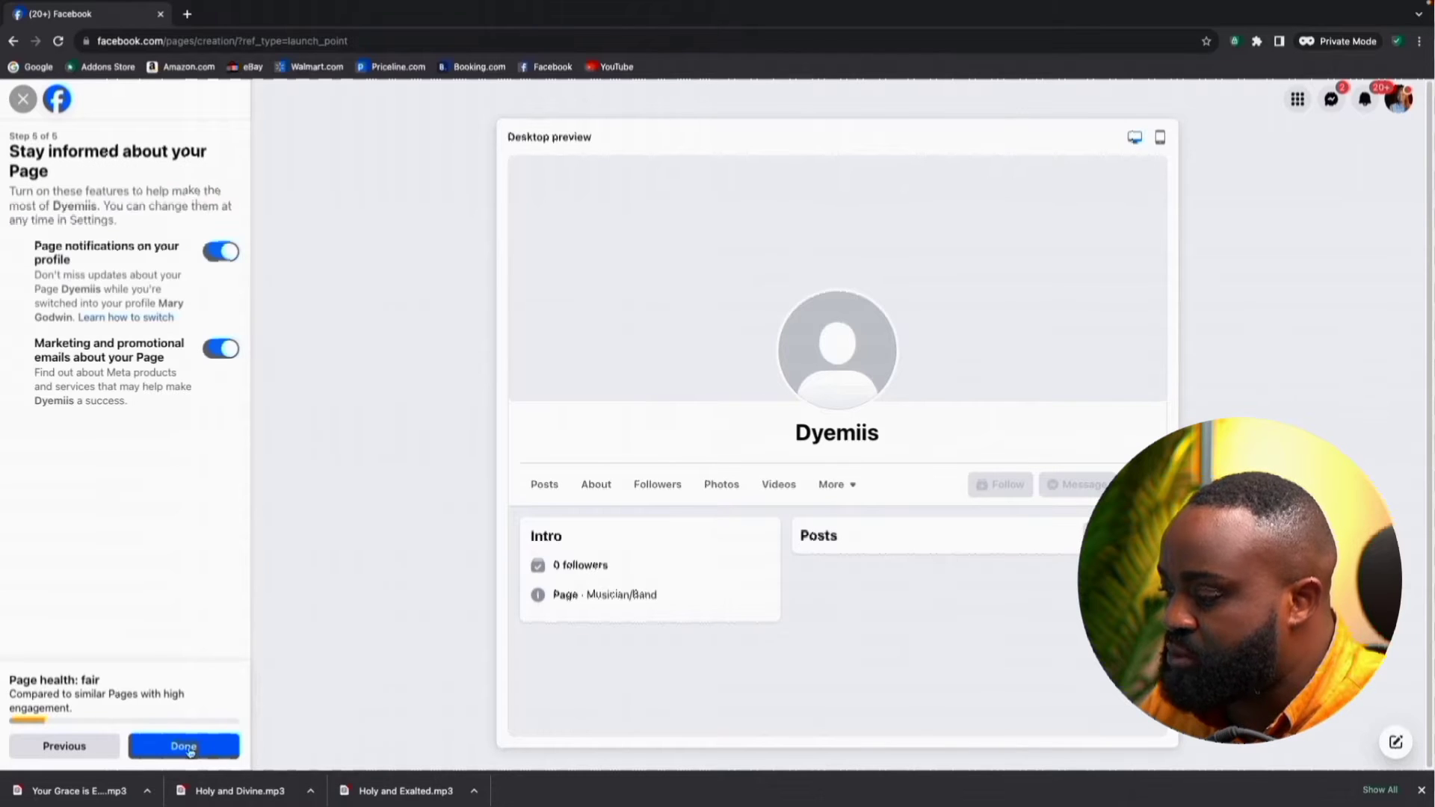
{"action": "left_click", "coordinate": [189, 751]}
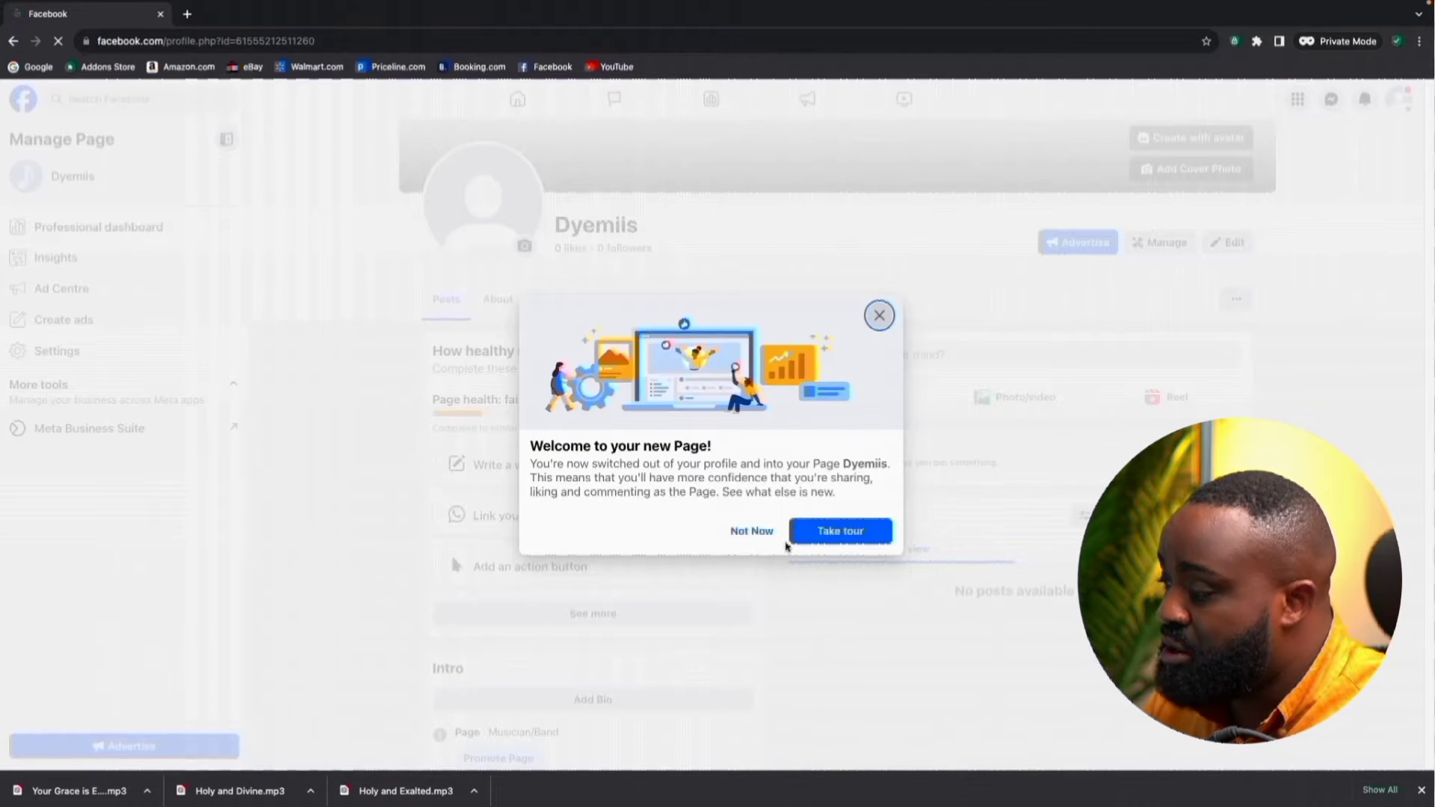
{"action": "left_click", "coordinate": [751, 534]}
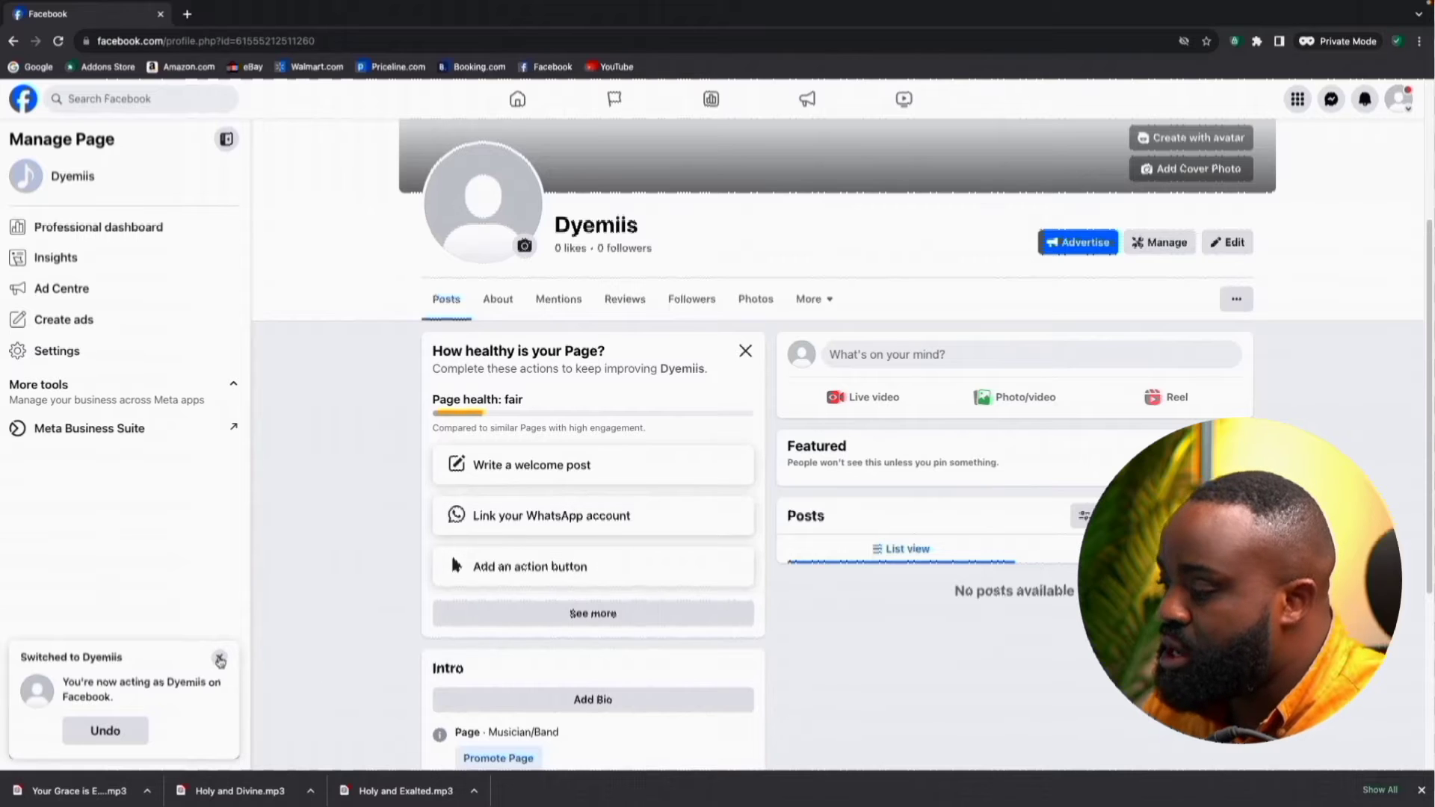
{"action": "left_click", "coordinate": [219, 658]}
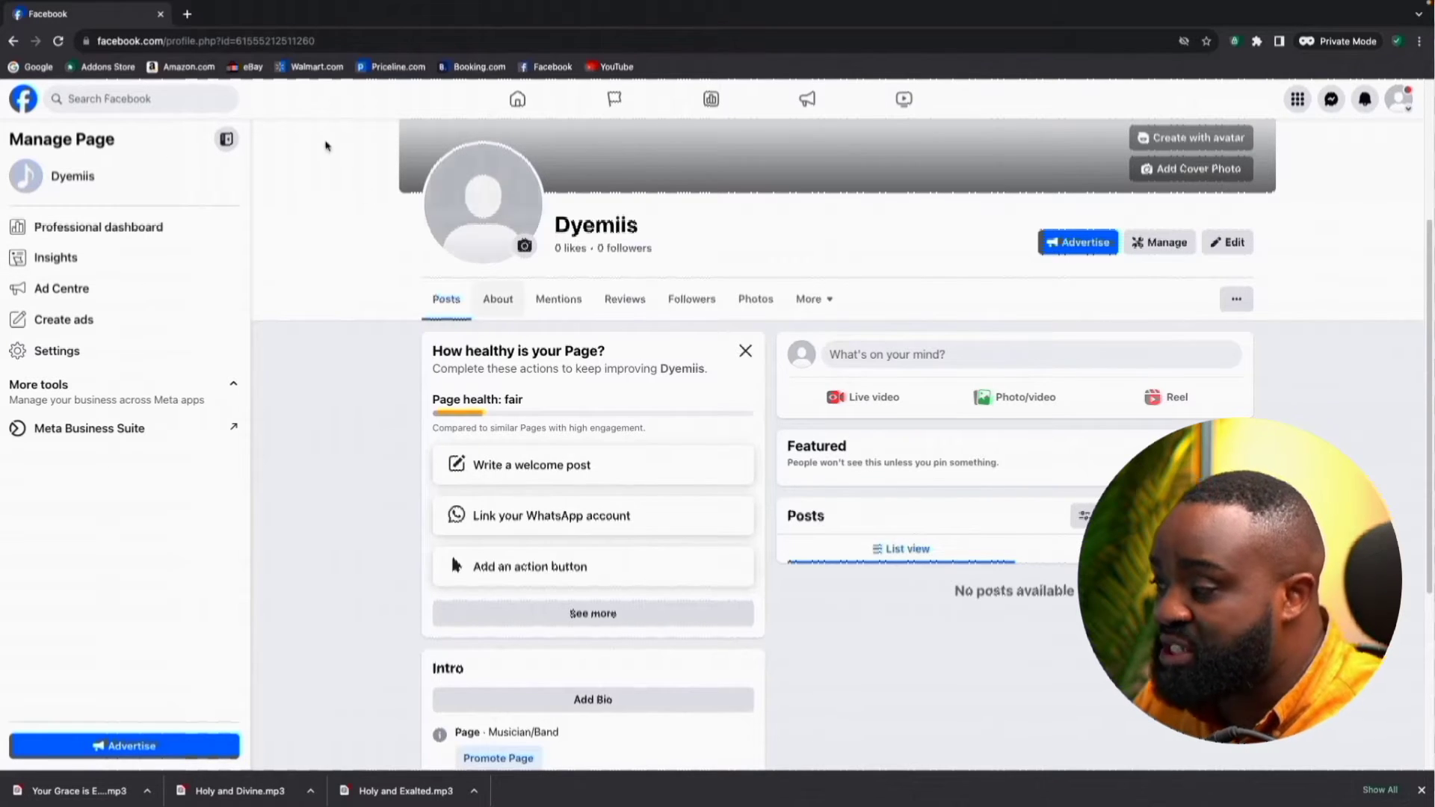
Open business.facebook.com in a new tab, dismiss the introduction and view the full list of Meta Business Suite tools
{"action": "left_click", "coordinate": [187, 13]}
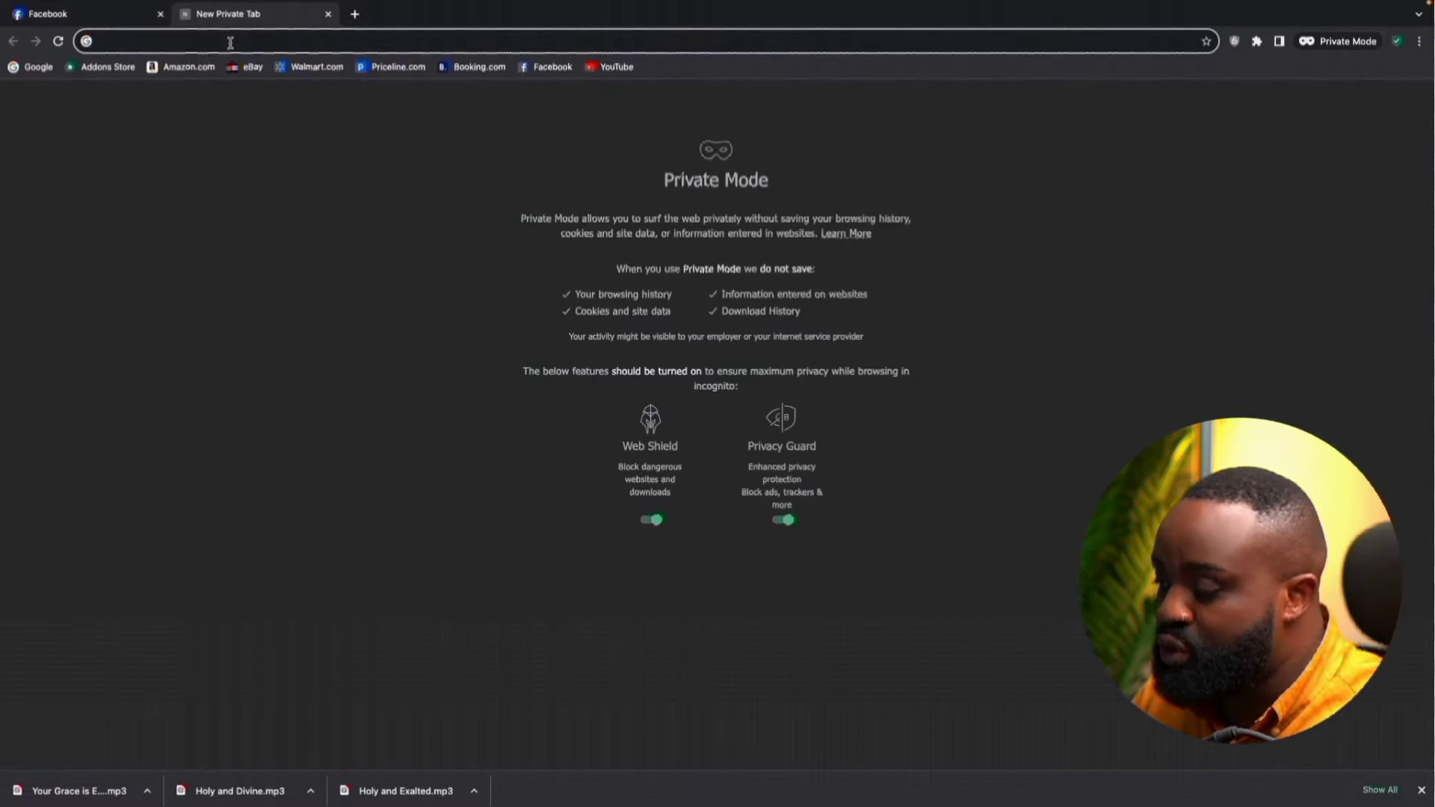
{"action": "type", "text": "busin"}
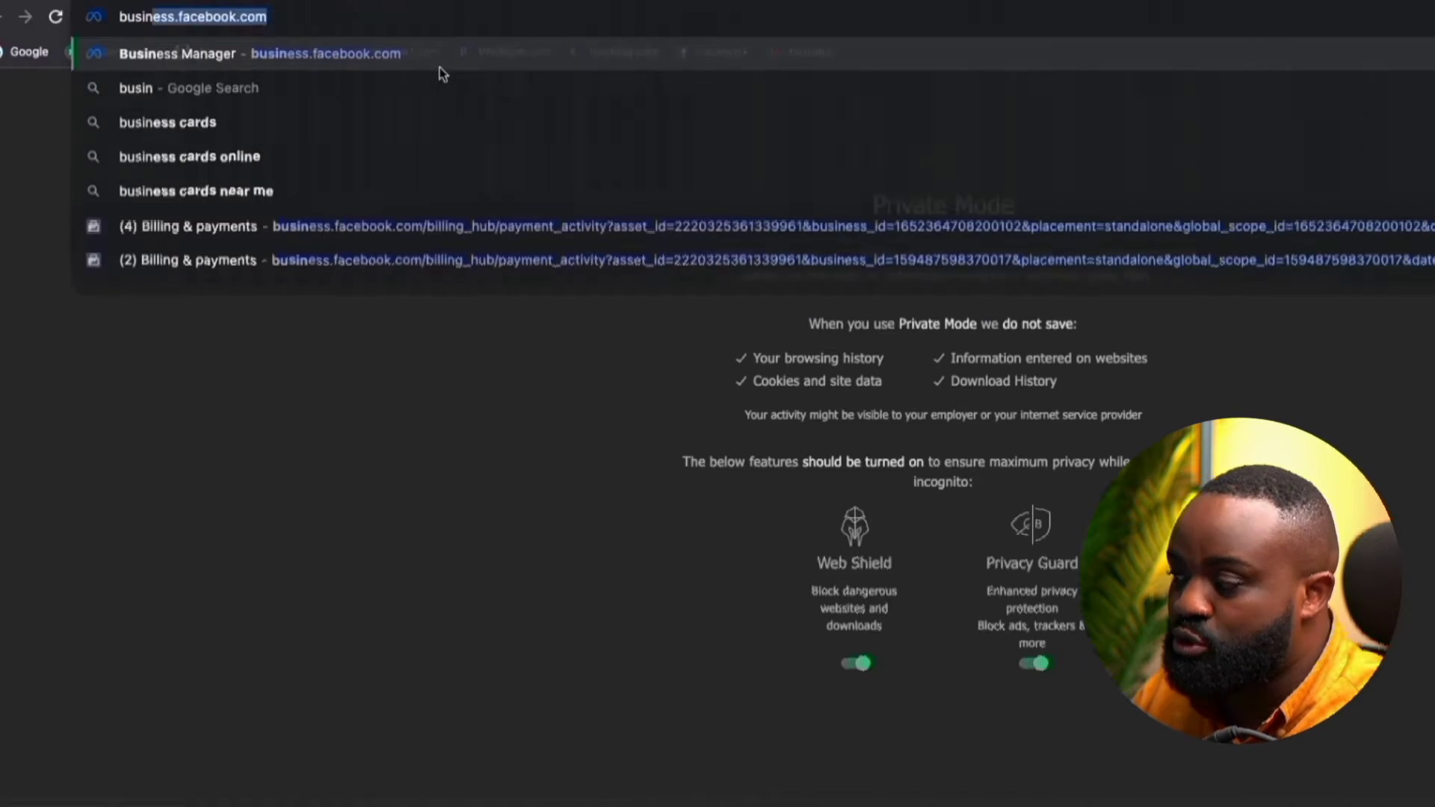
{"action": "key", "text": "Return"}
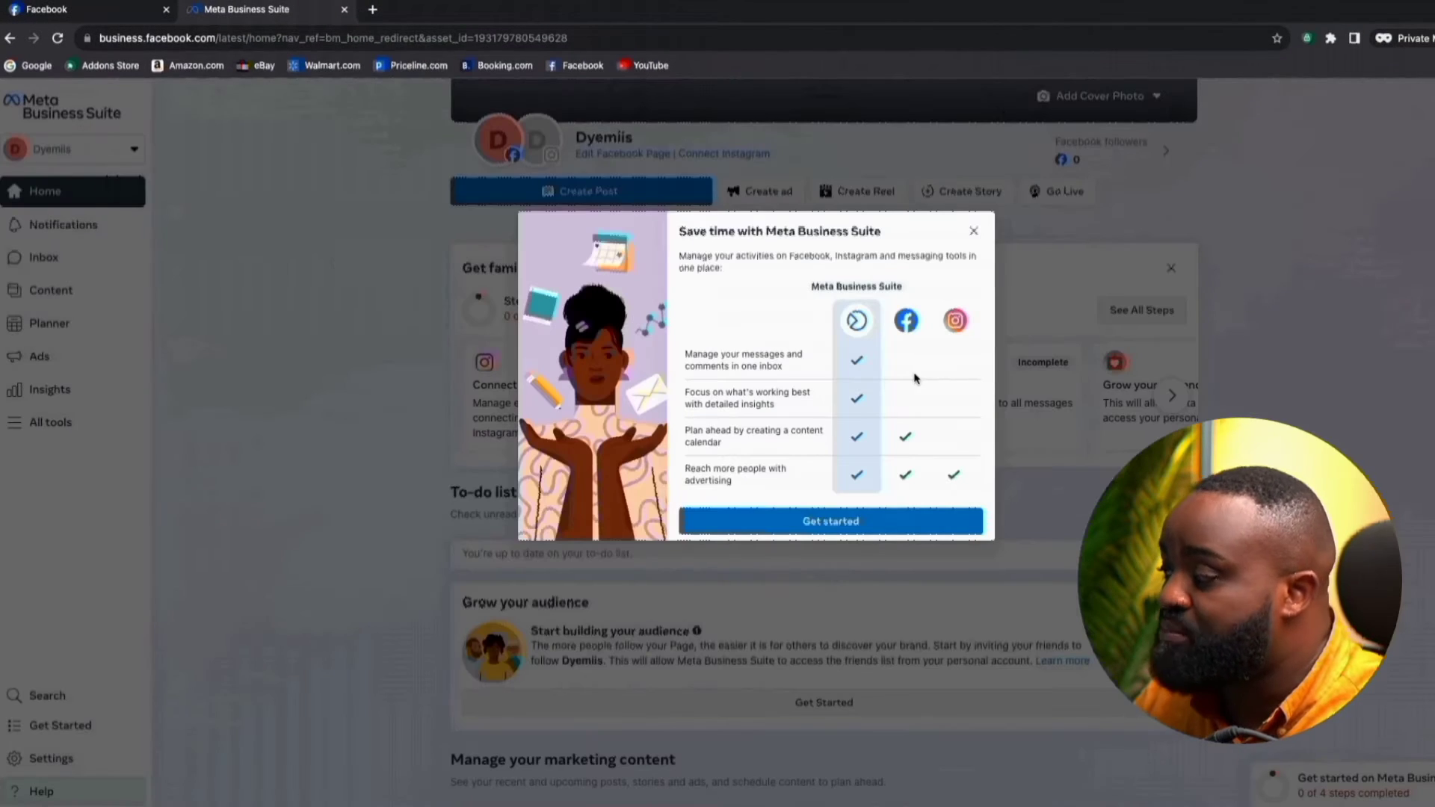
{"action": "left_click", "coordinate": [974, 230]}
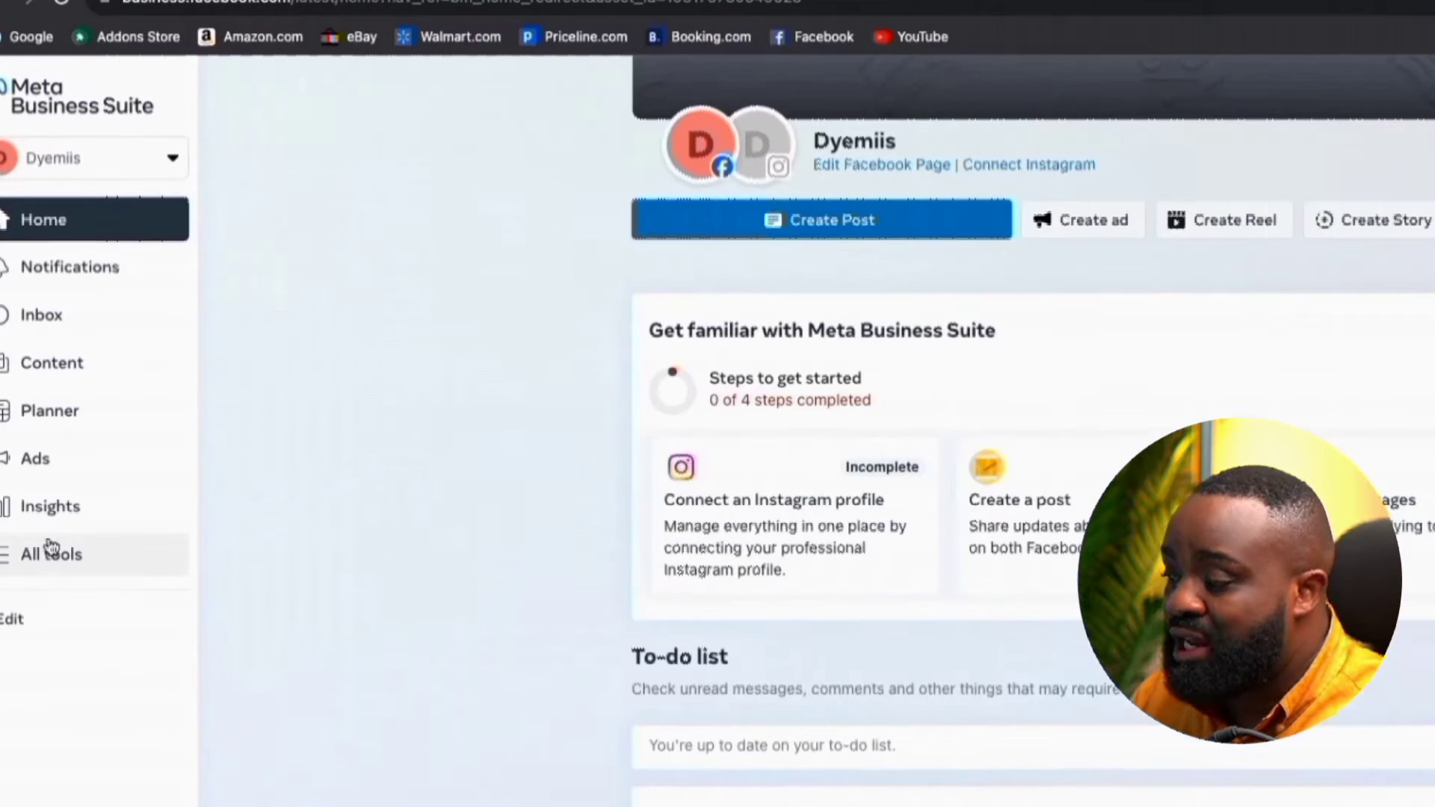
{"action": "left_click", "coordinate": [48, 554]}
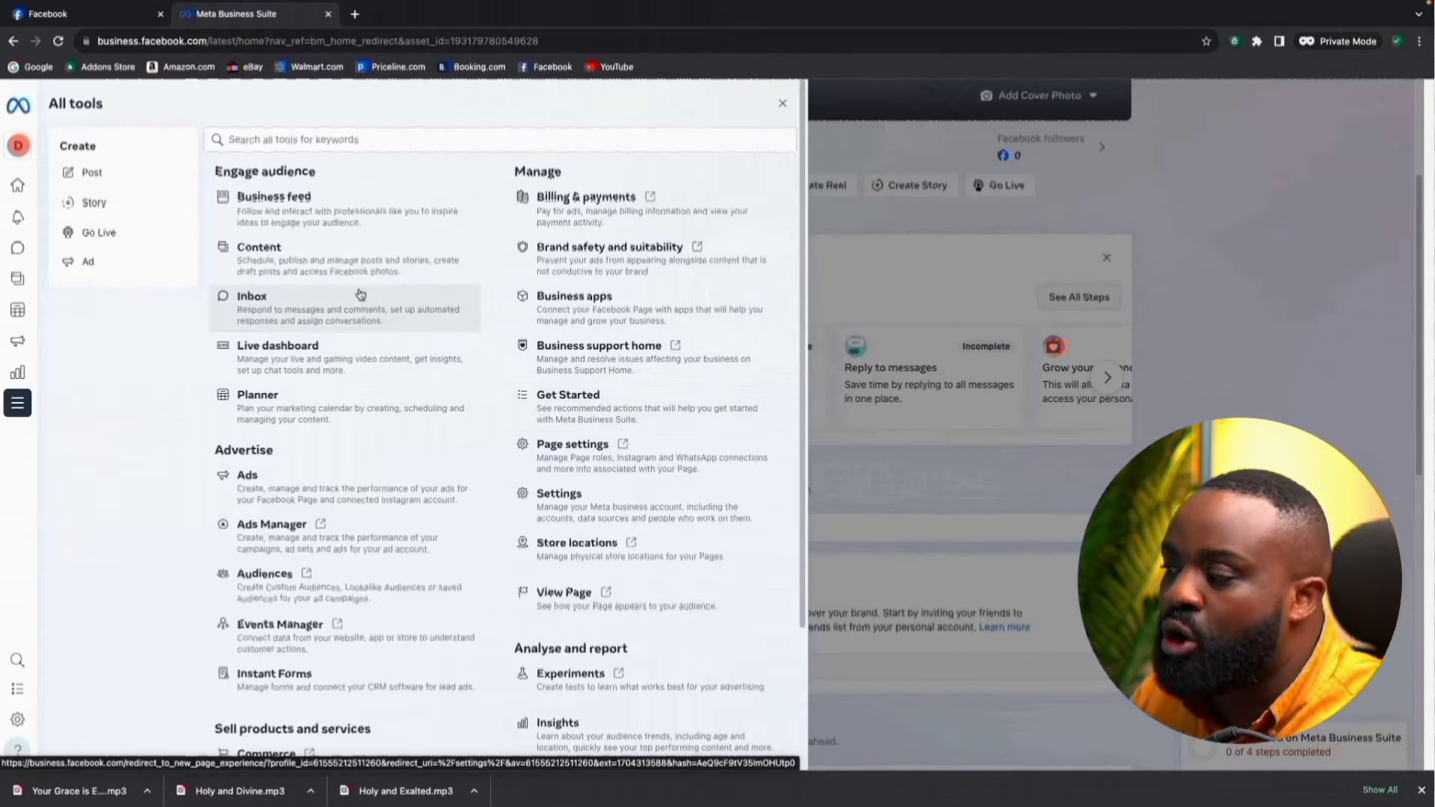
{"action": "left_click", "coordinate": [829, 221]}
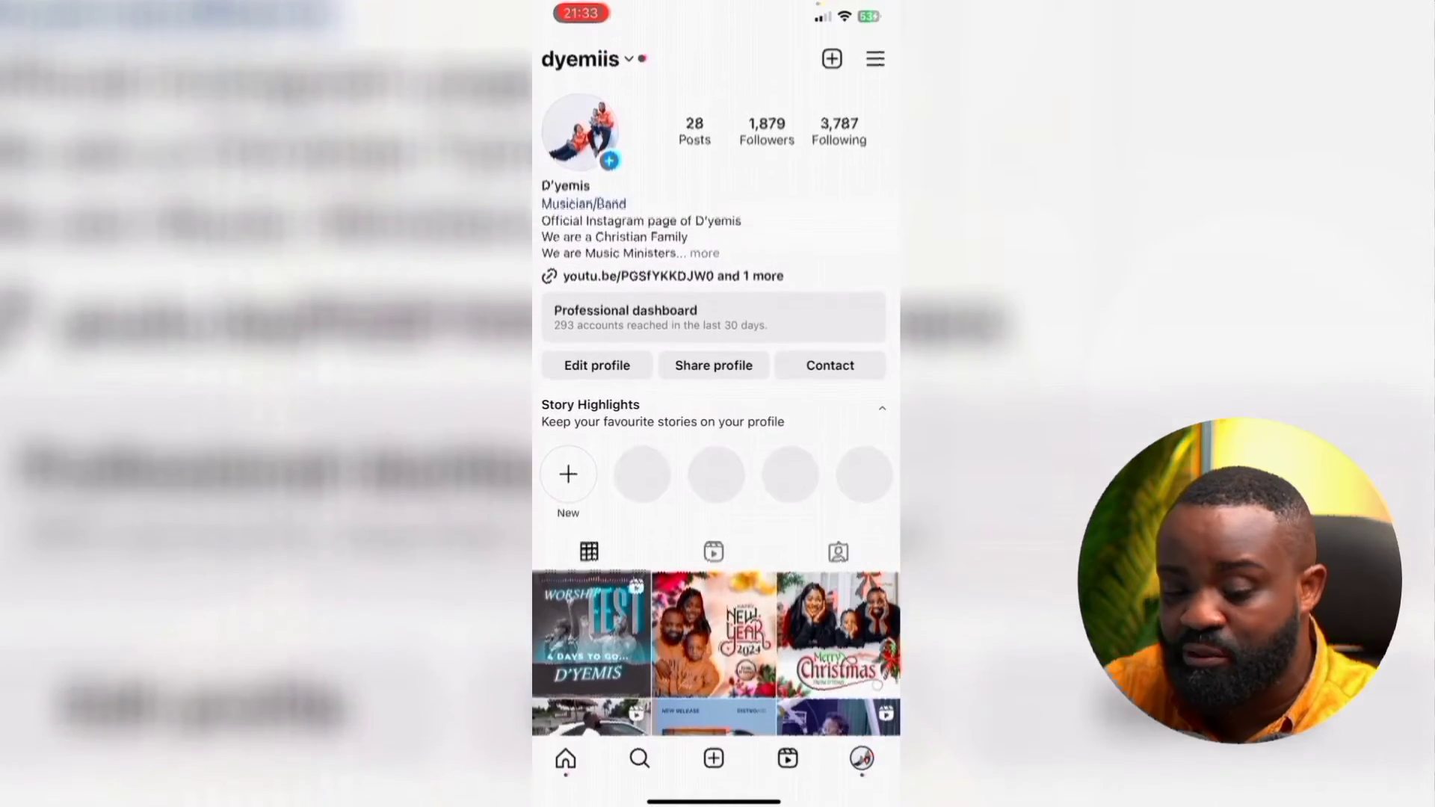
Switch to the Instagram app and open the accounts list in the dyemiis profile's Accounts Centre
{"action": "left_click", "coordinate": [875, 58]}
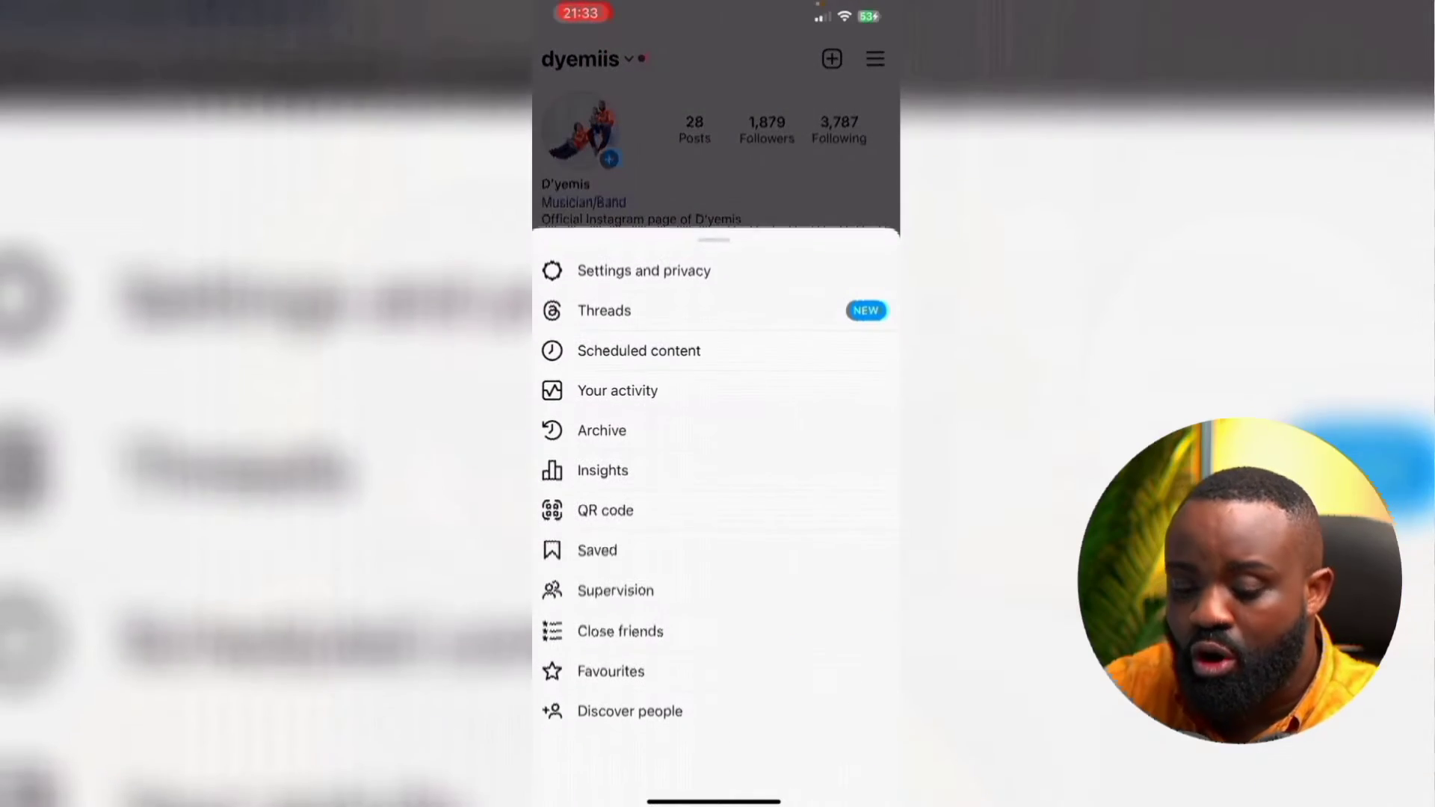
{"action": "left_click", "coordinate": [644, 564]}
{"action": "left_click", "coordinate": [628, 192]}
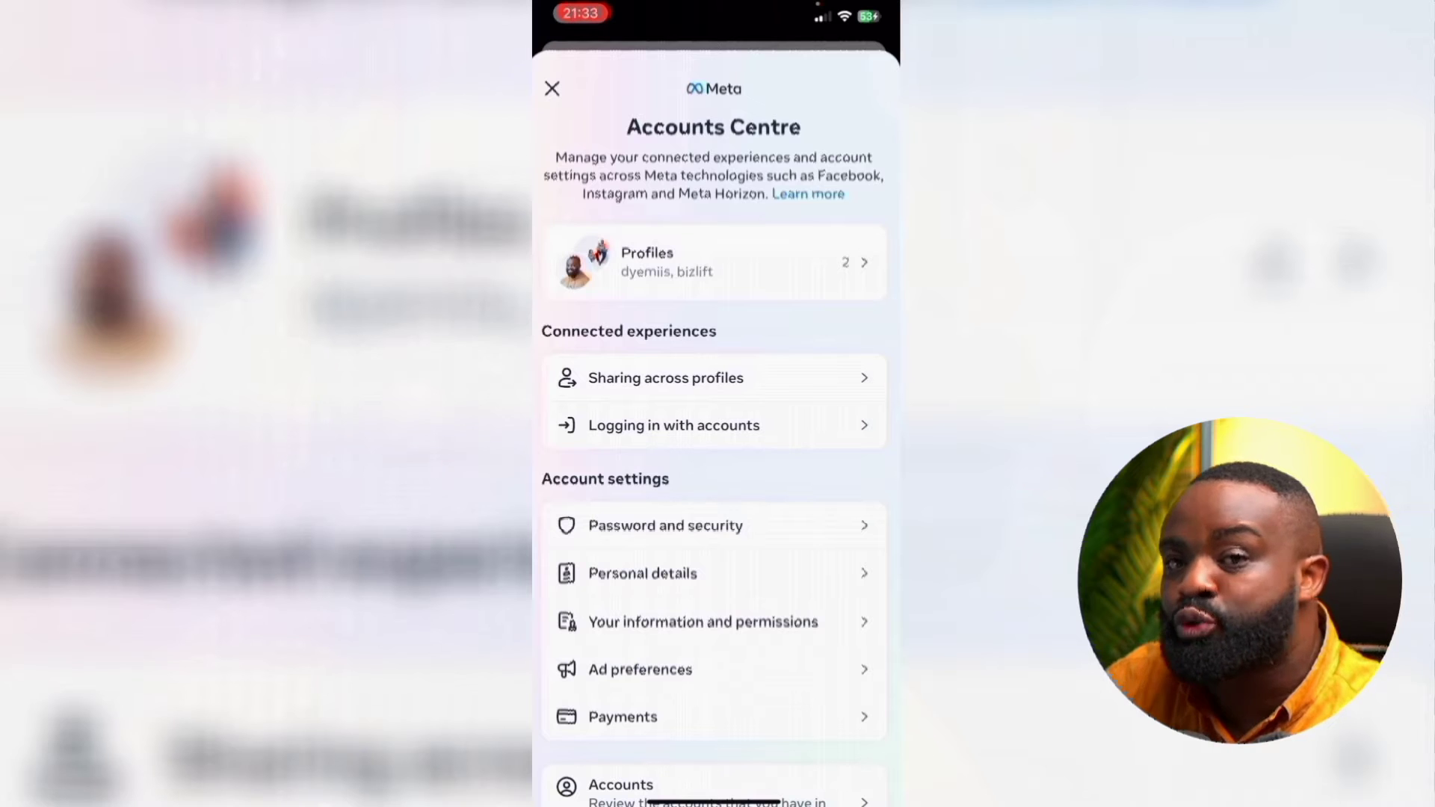
{"action": "scroll", "coordinate": [716, 449], "scroll_direction": "down", "scroll_amount": 3}
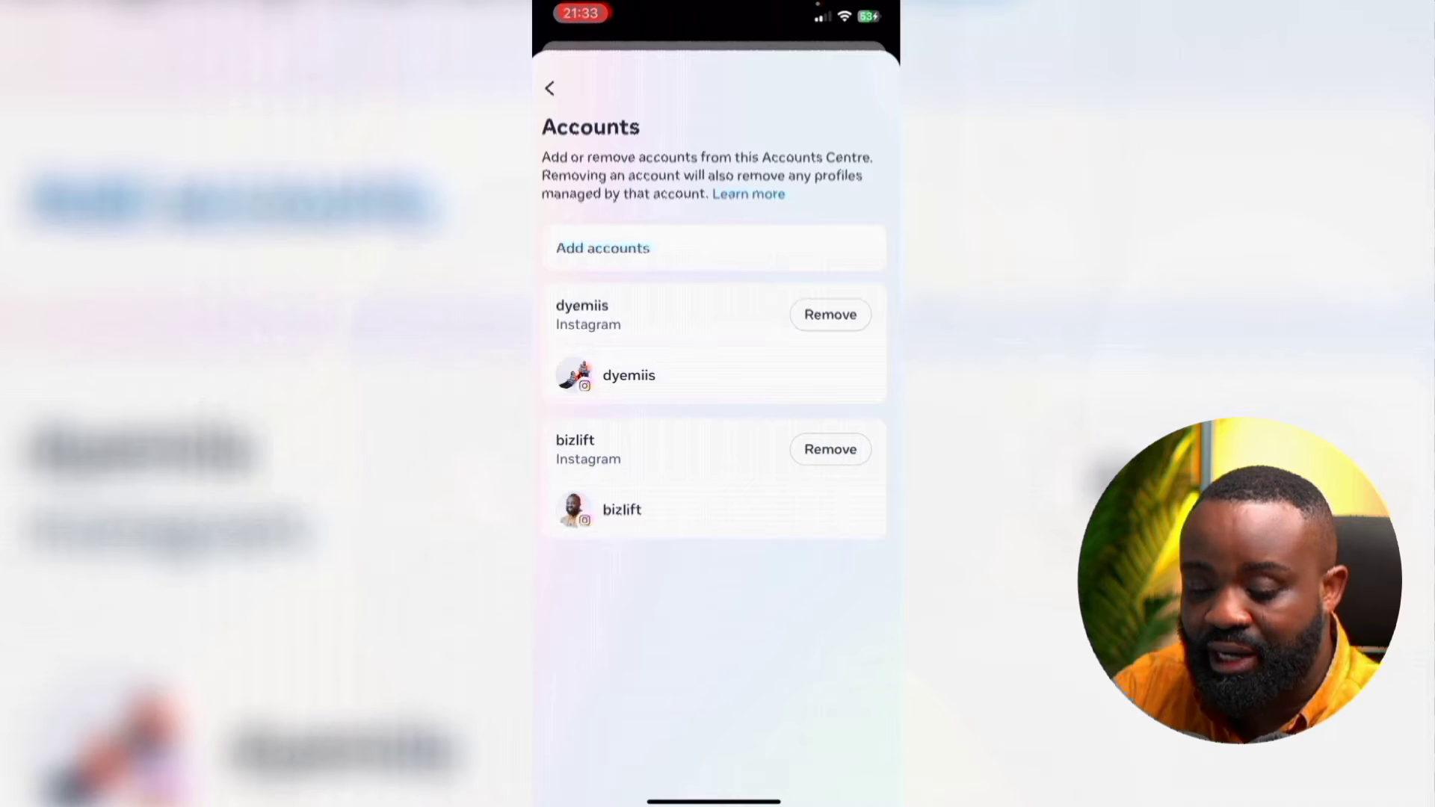
Start adding a Facebook account to the Accounts Centre, allow the facebook.com sign-in and log in to that account
{"action": "left_click", "coordinate": [602, 248]}
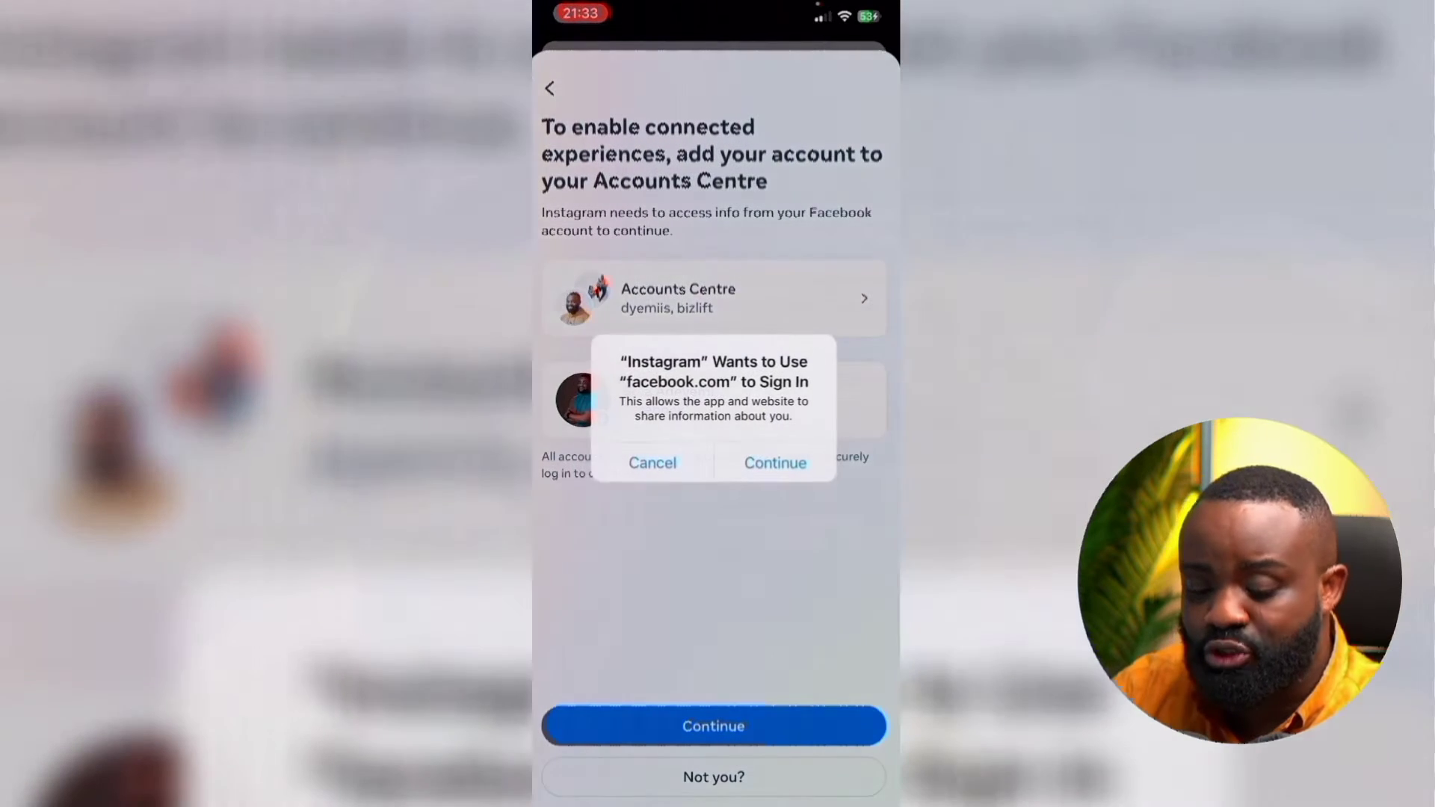
{"action": "left_click", "coordinate": [774, 462]}
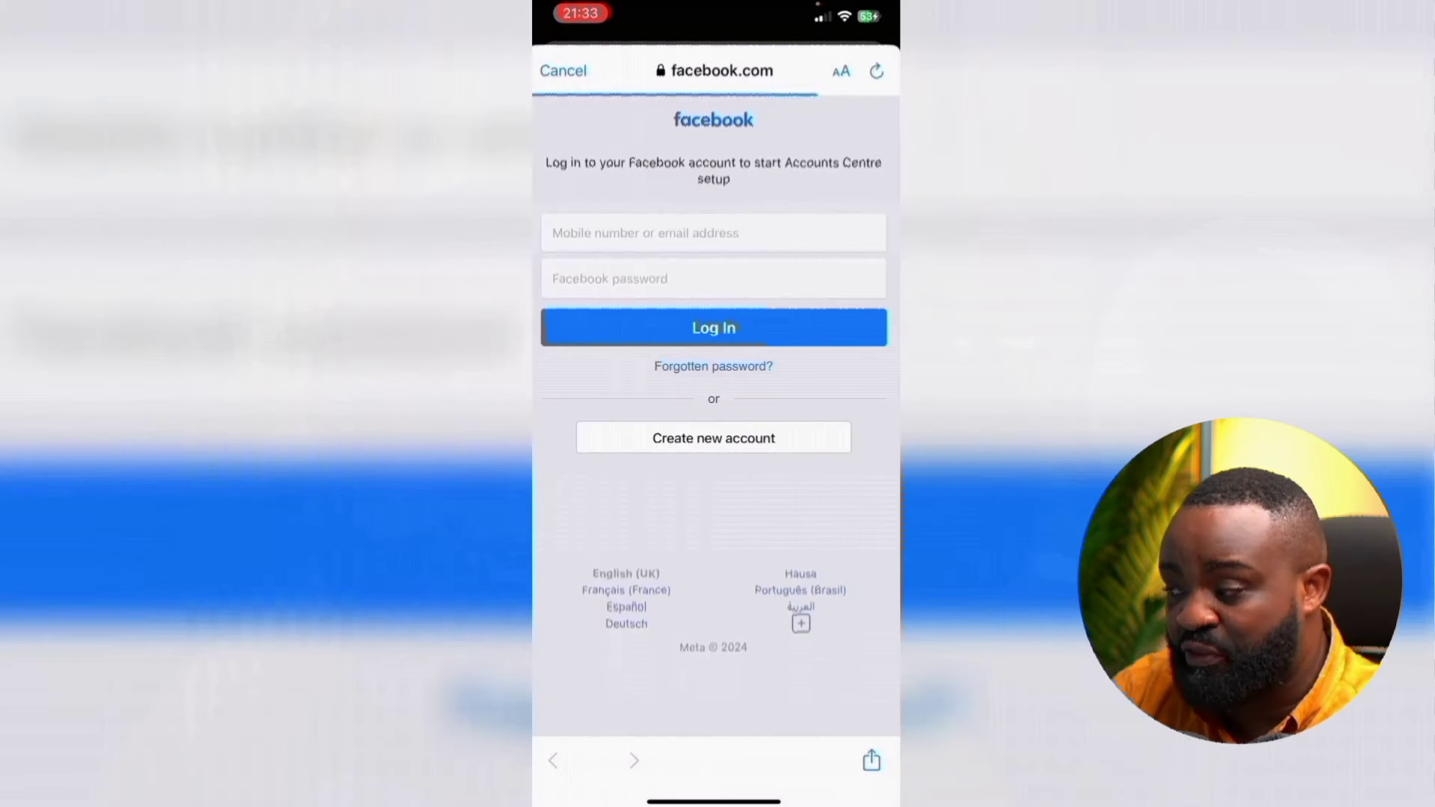
{"action": "left_click", "coordinate": [714, 231]}
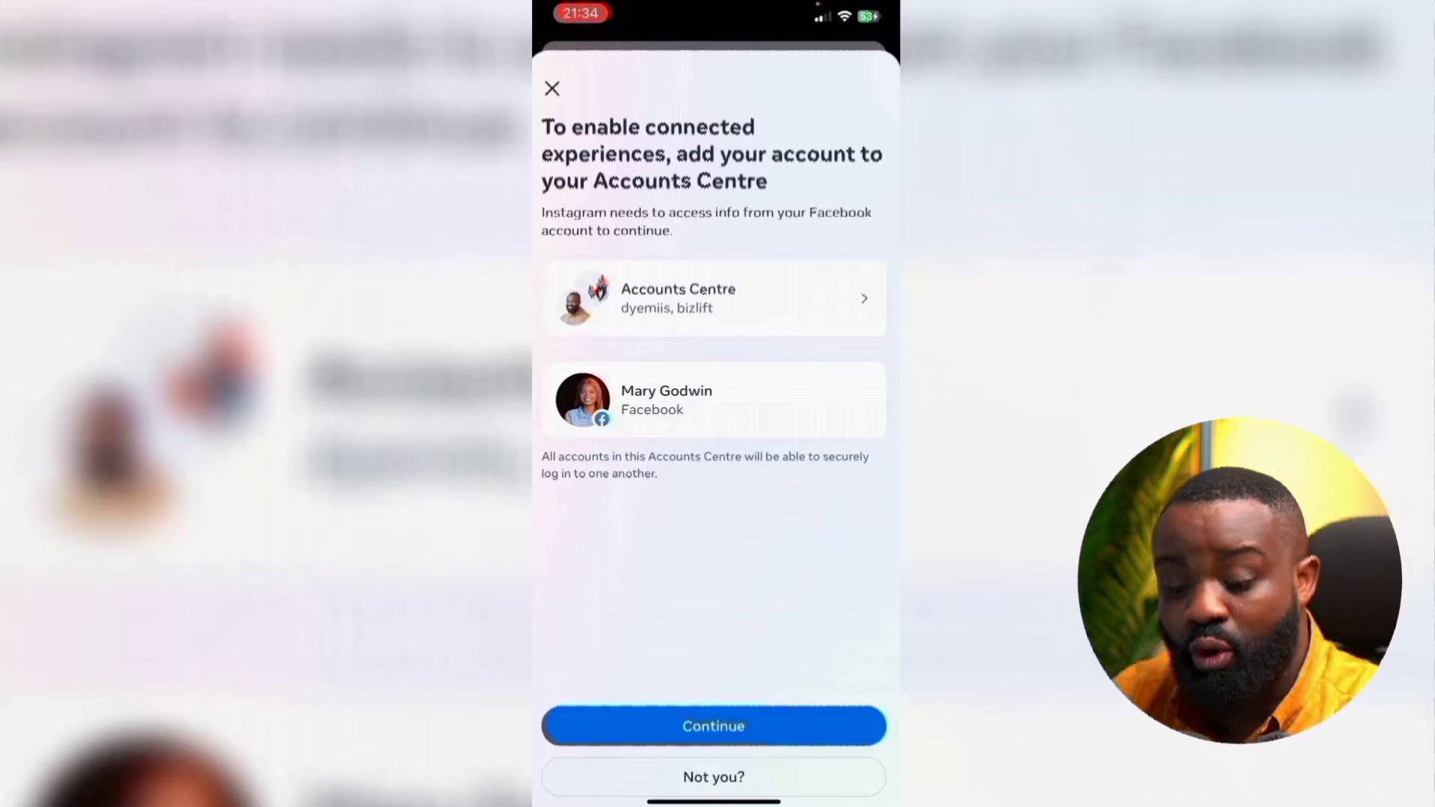
Add the Facebook account to the Accounts Centre using the Instagram account's date of birth, and close the Accounts Centre
{"action": "left_click", "coordinate": [714, 726]}
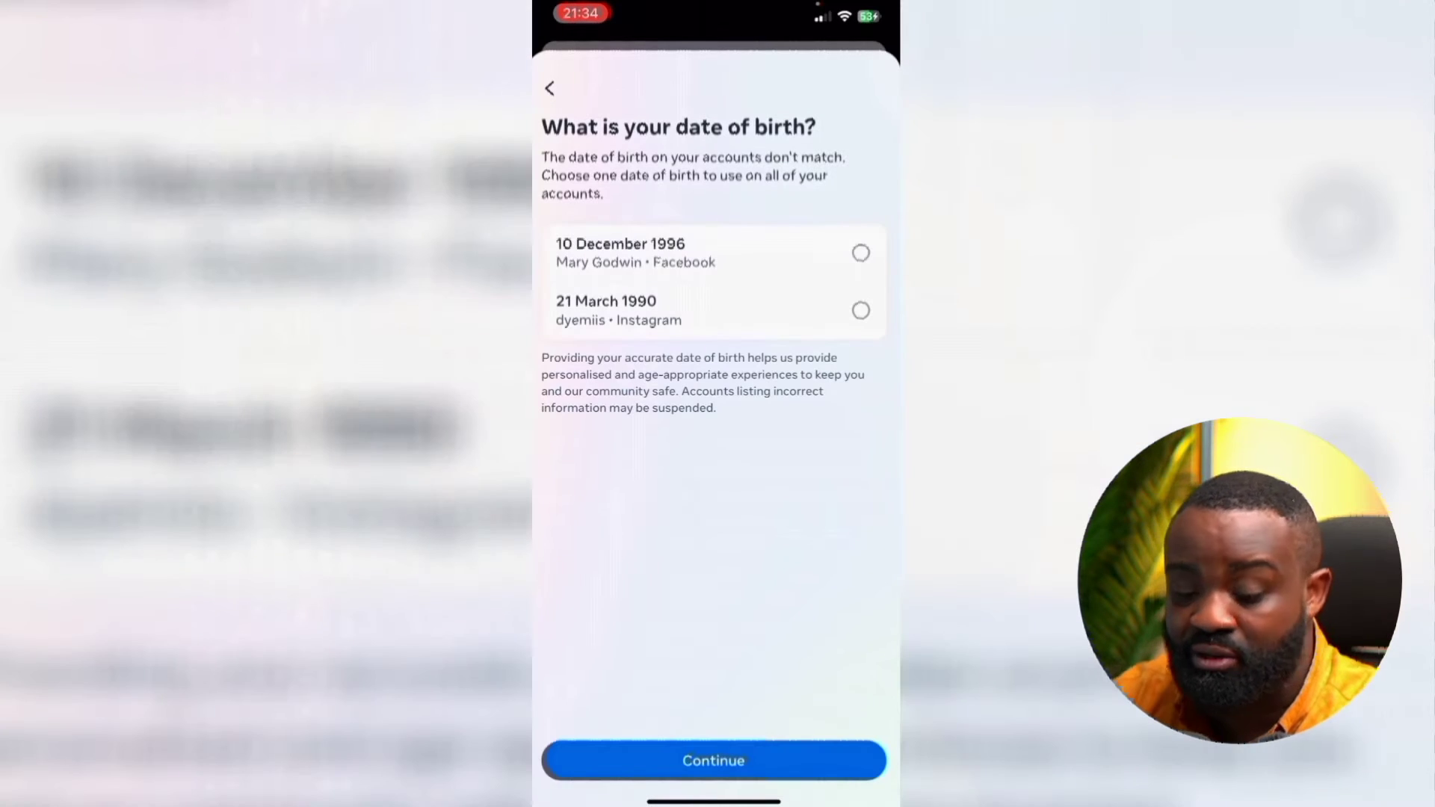
{"action": "left_click", "coordinate": [861, 310]}
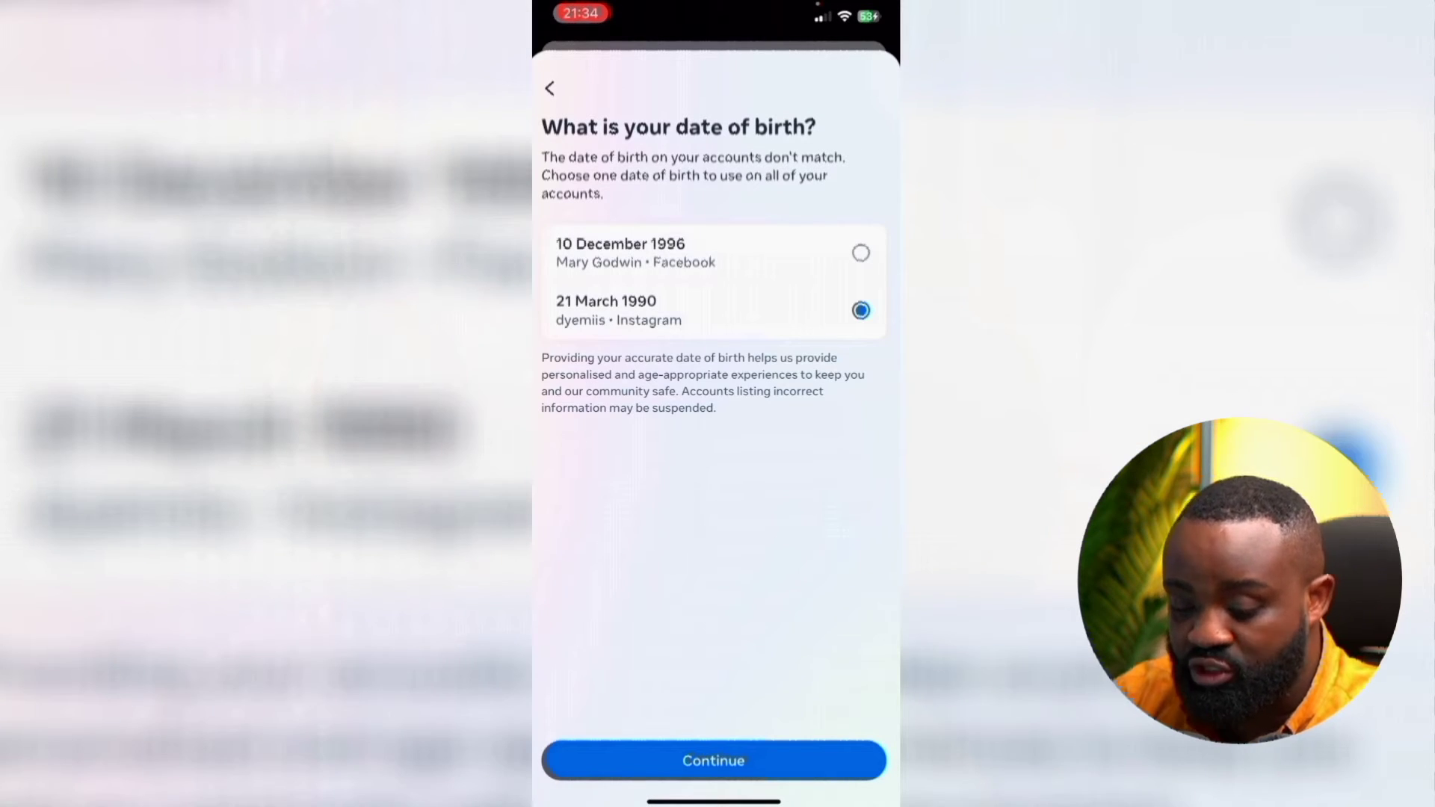
{"action": "left_click", "coordinate": [860, 252]}
{"action": "left_click", "coordinate": [860, 310]}
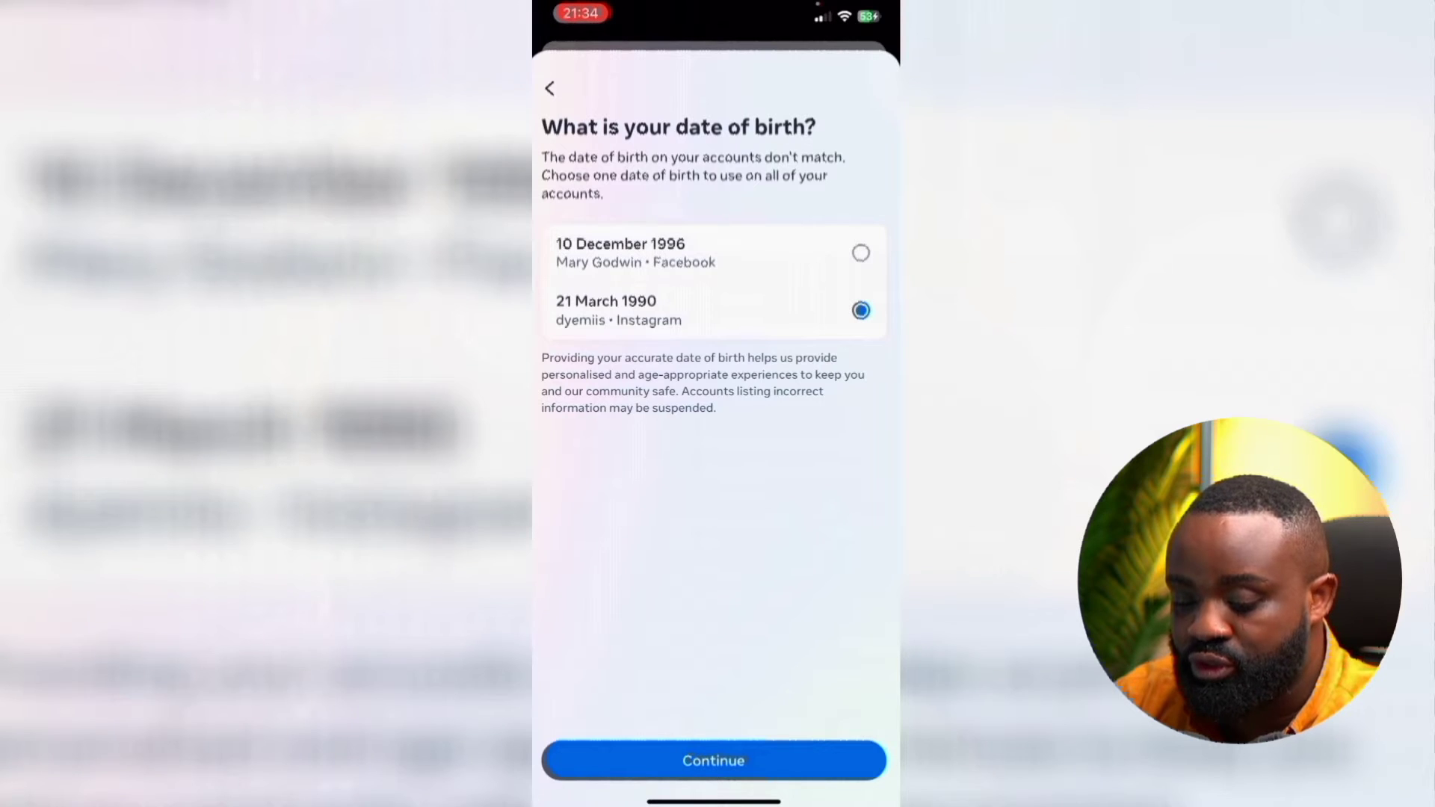
{"action": "left_click", "coordinate": [714, 761]}
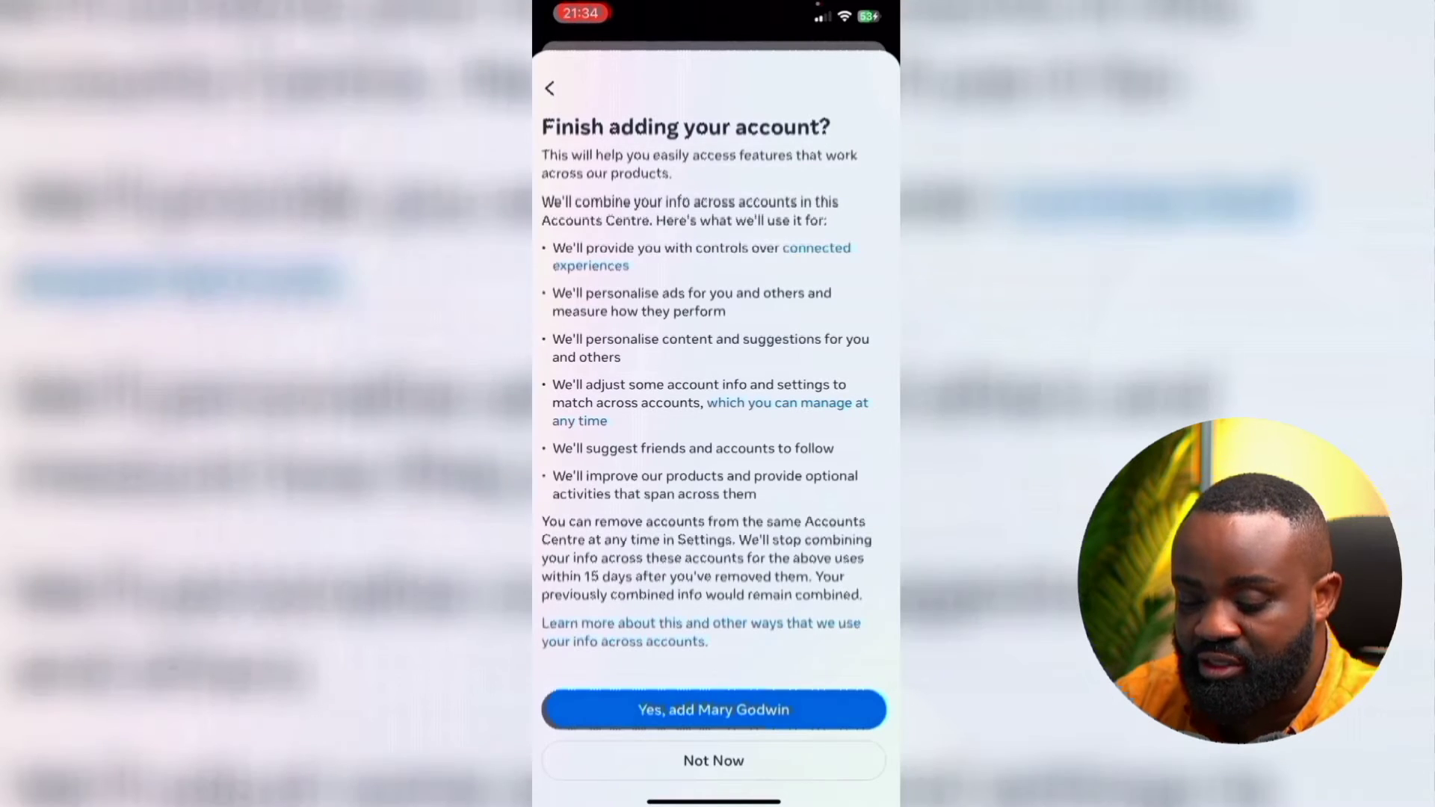
{"action": "left_click", "coordinate": [714, 709]}
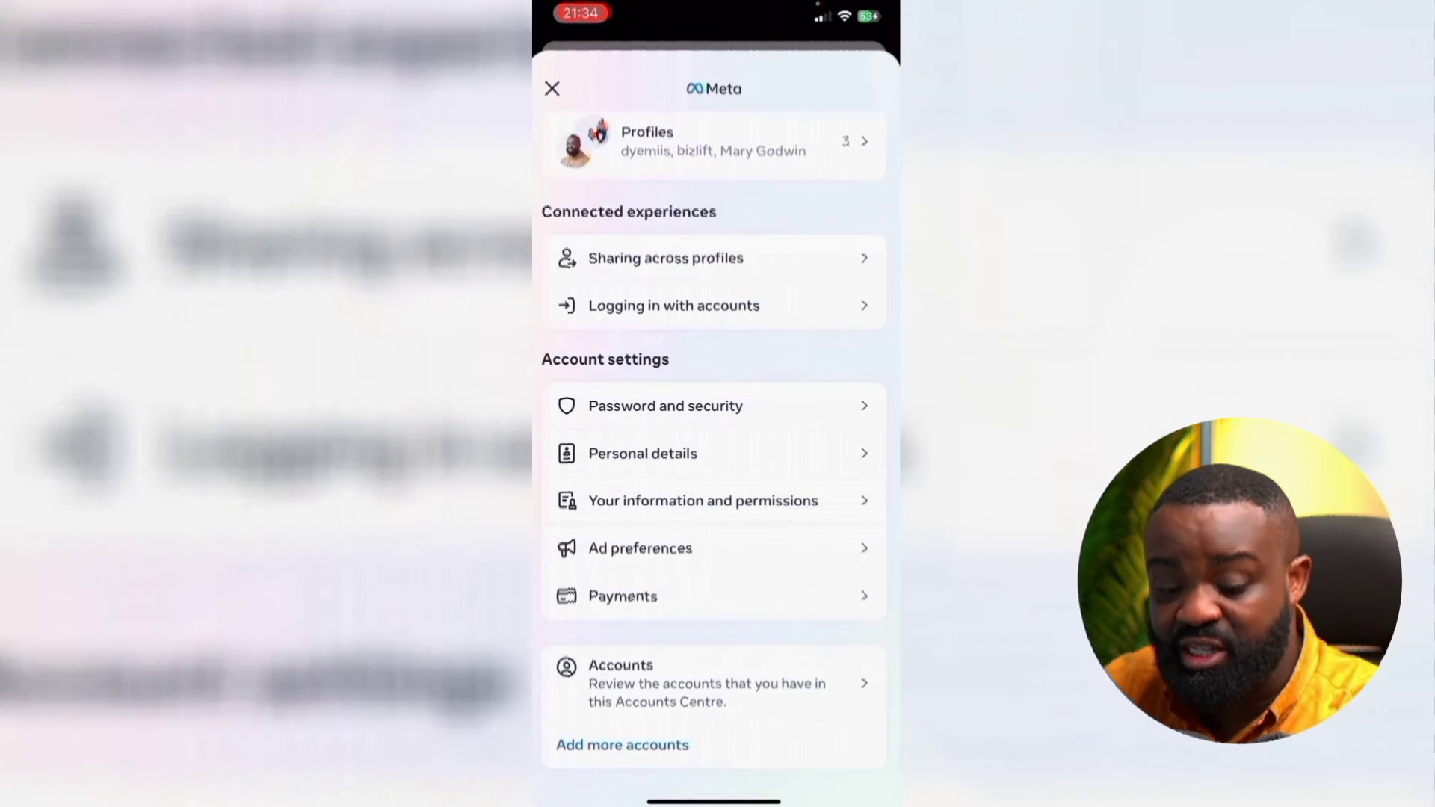
{"action": "left_click", "coordinate": [553, 88]}
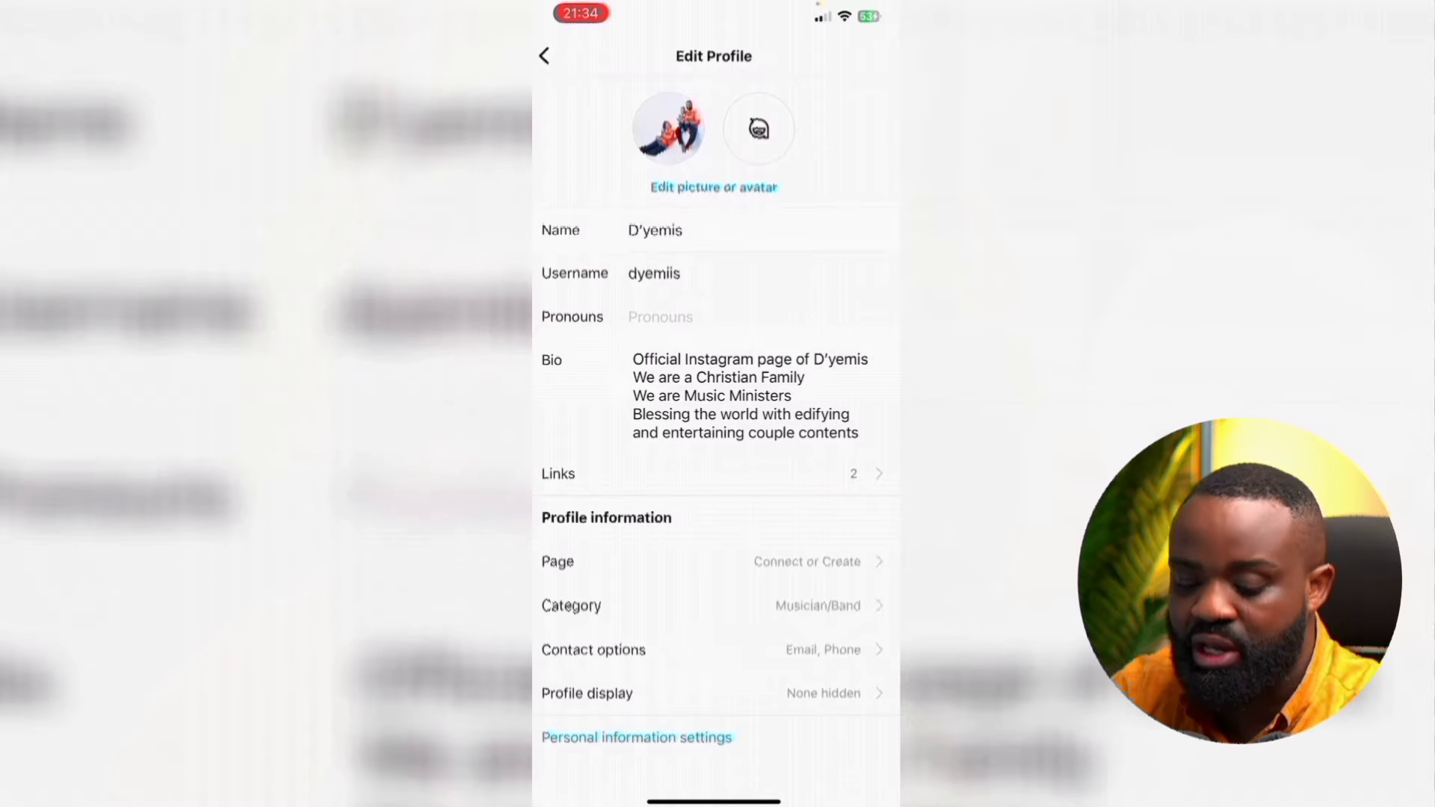
Try to connect a Facebook Page to the dyemiis Instagram profile, allowing the facebook.com sign-in, and leave profile editing
{"action": "scroll", "coordinate": [714, 449], "scroll_direction": "down", "scroll_amount": 1}
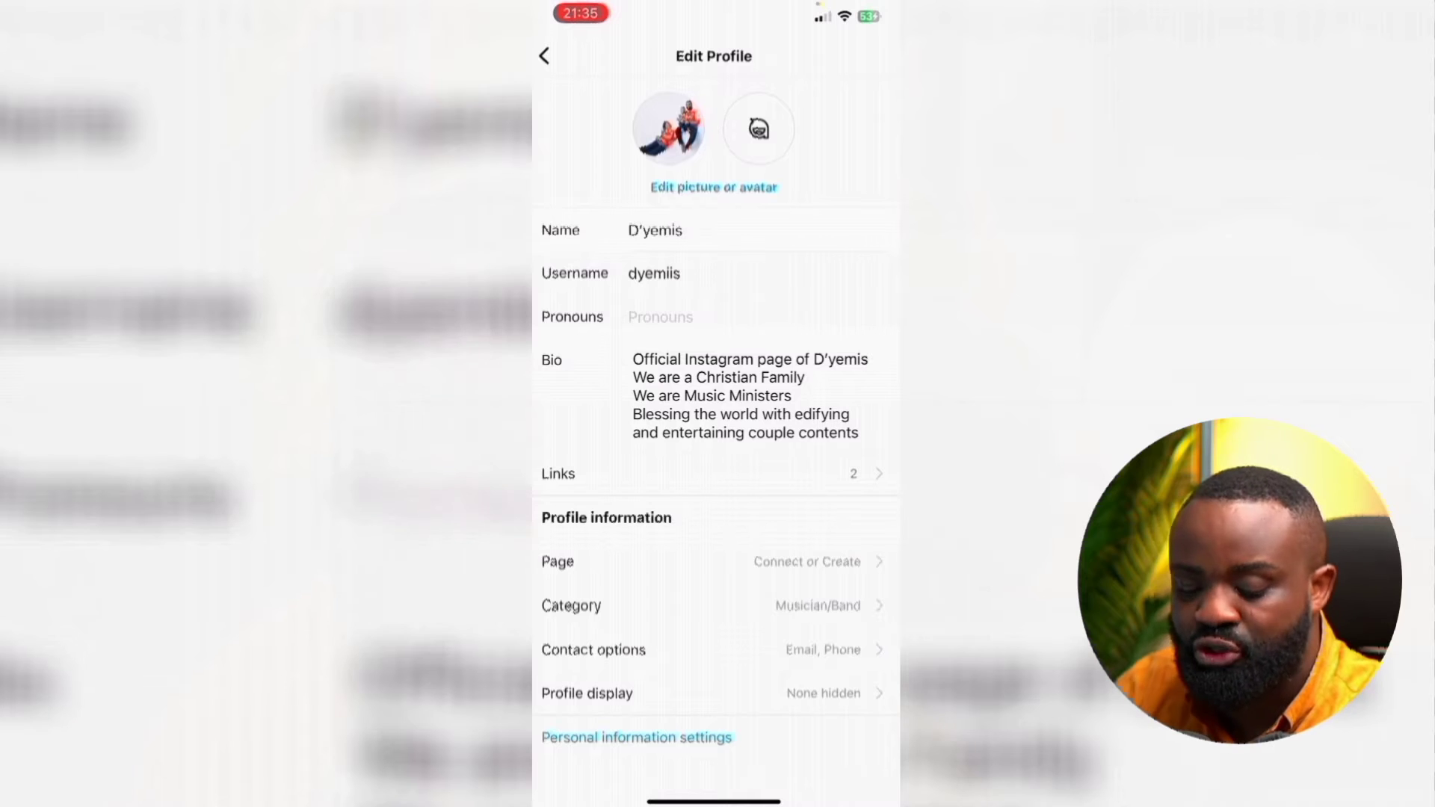
{"action": "left_click", "coordinate": [807, 561]}
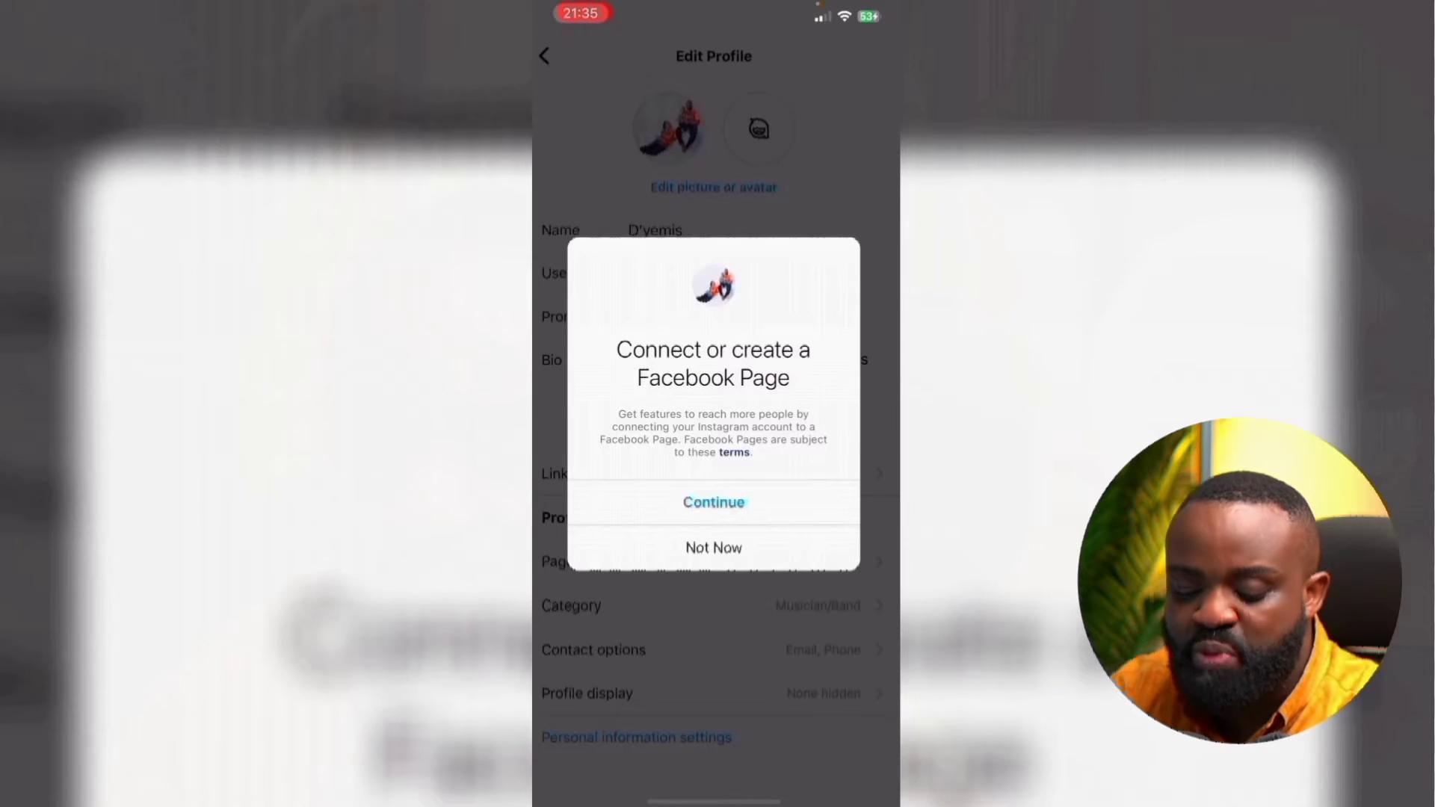
{"action": "left_click", "coordinate": [711, 500]}
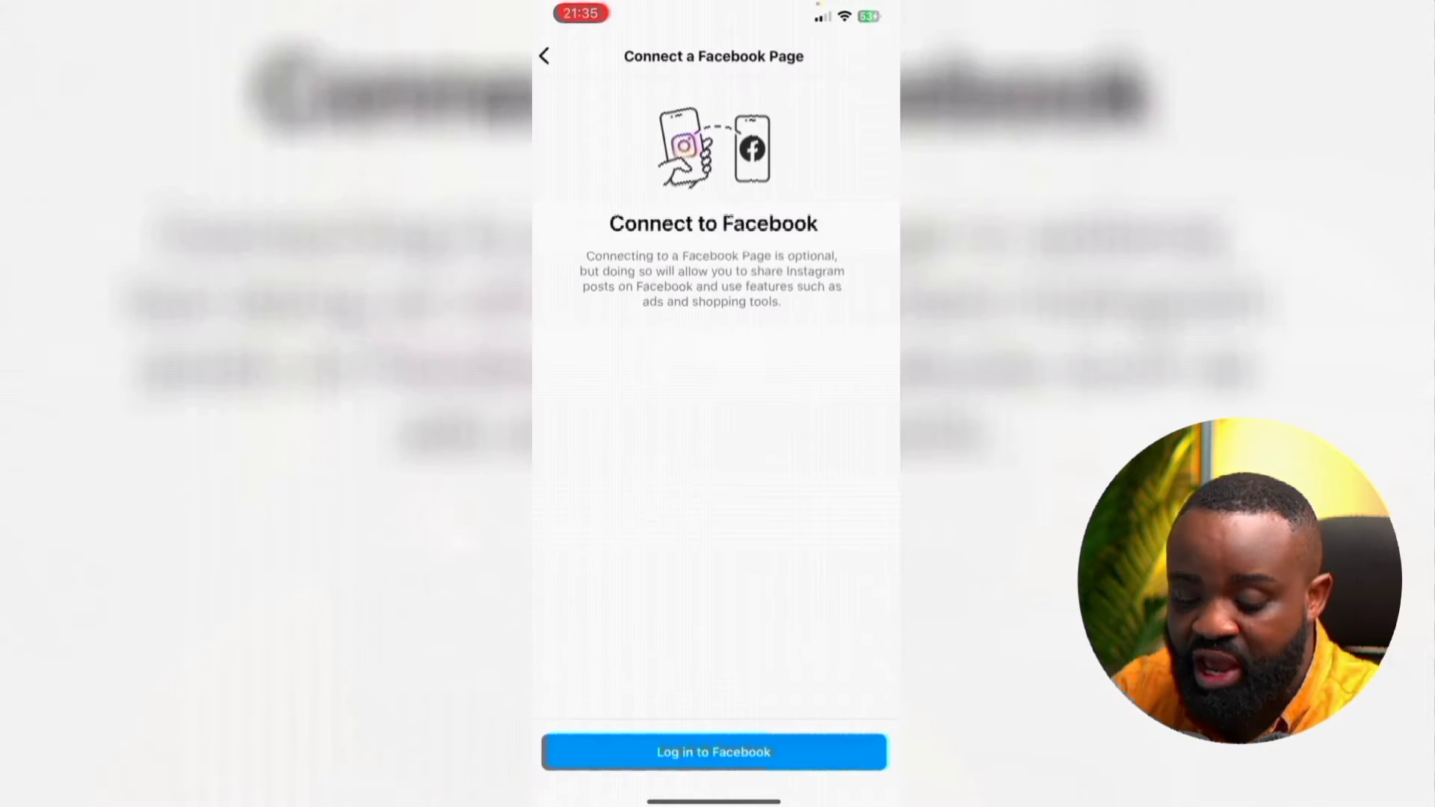
{"action": "left_click", "coordinate": [714, 752]}
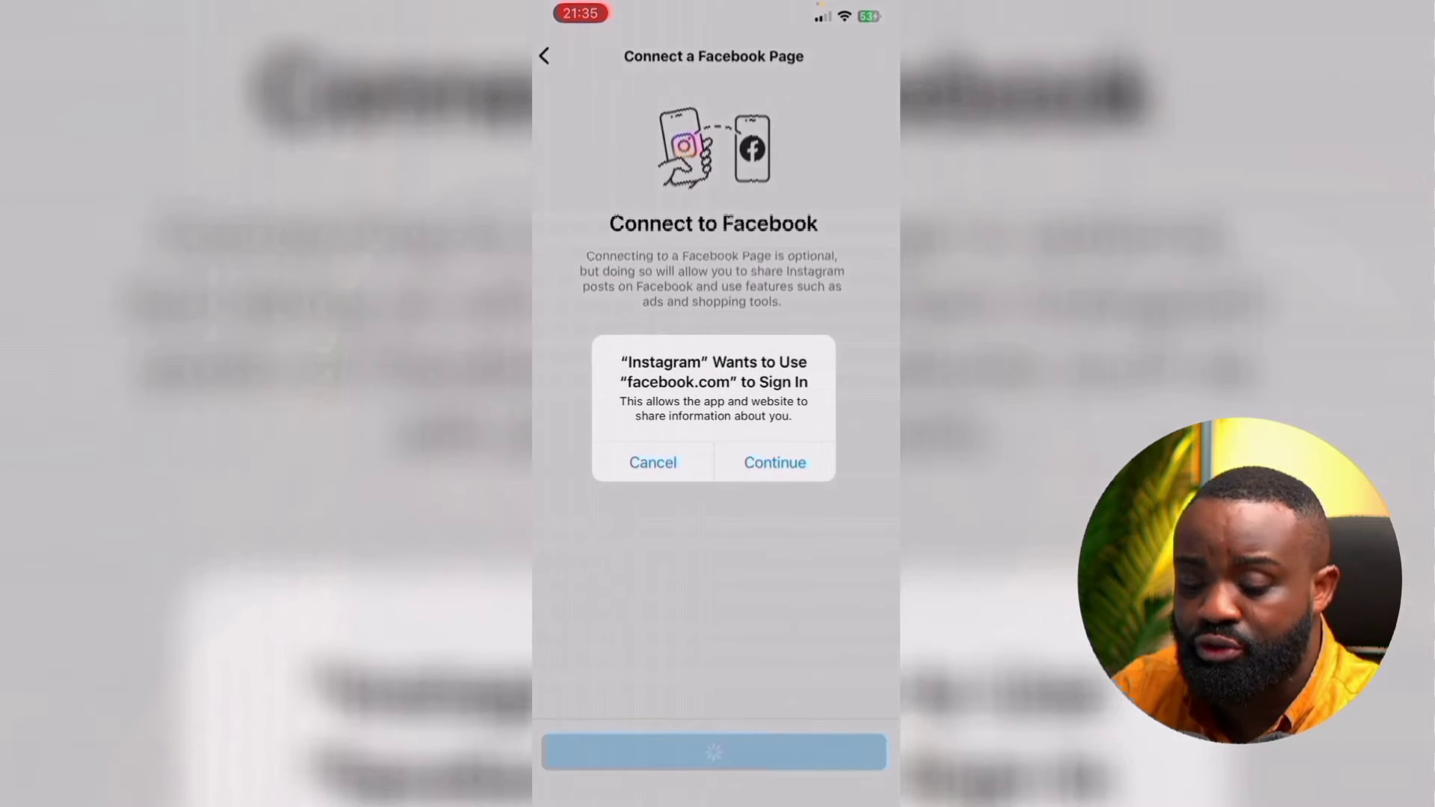
{"action": "left_click", "coordinate": [775, 463]}
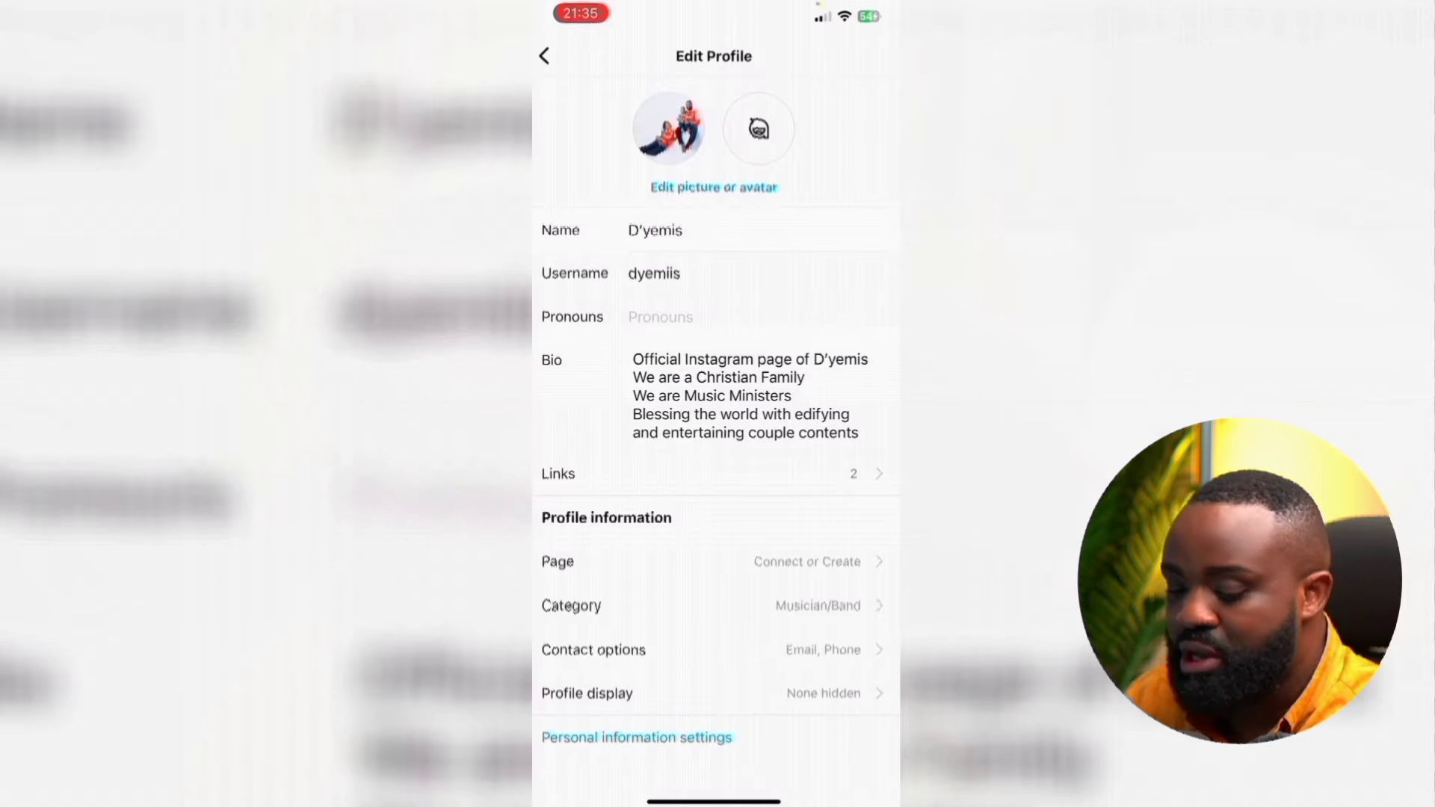
{"action": "left_click", "coordinate": [544, 55]}
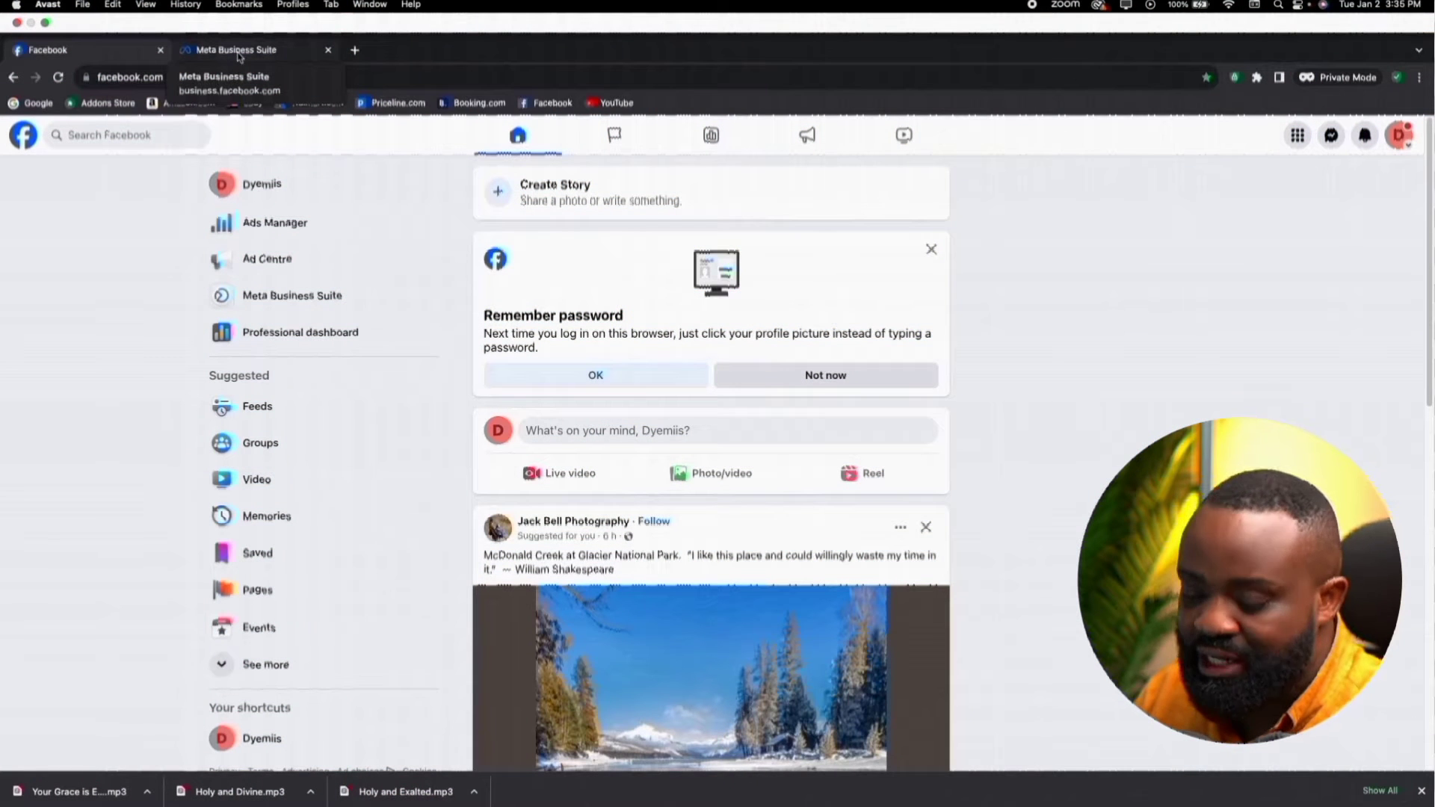
Switch to Meta Business Suite in the browser and open Billing & payments in a new tab
{"action": "left_click", "coordinate": [239, 52]}
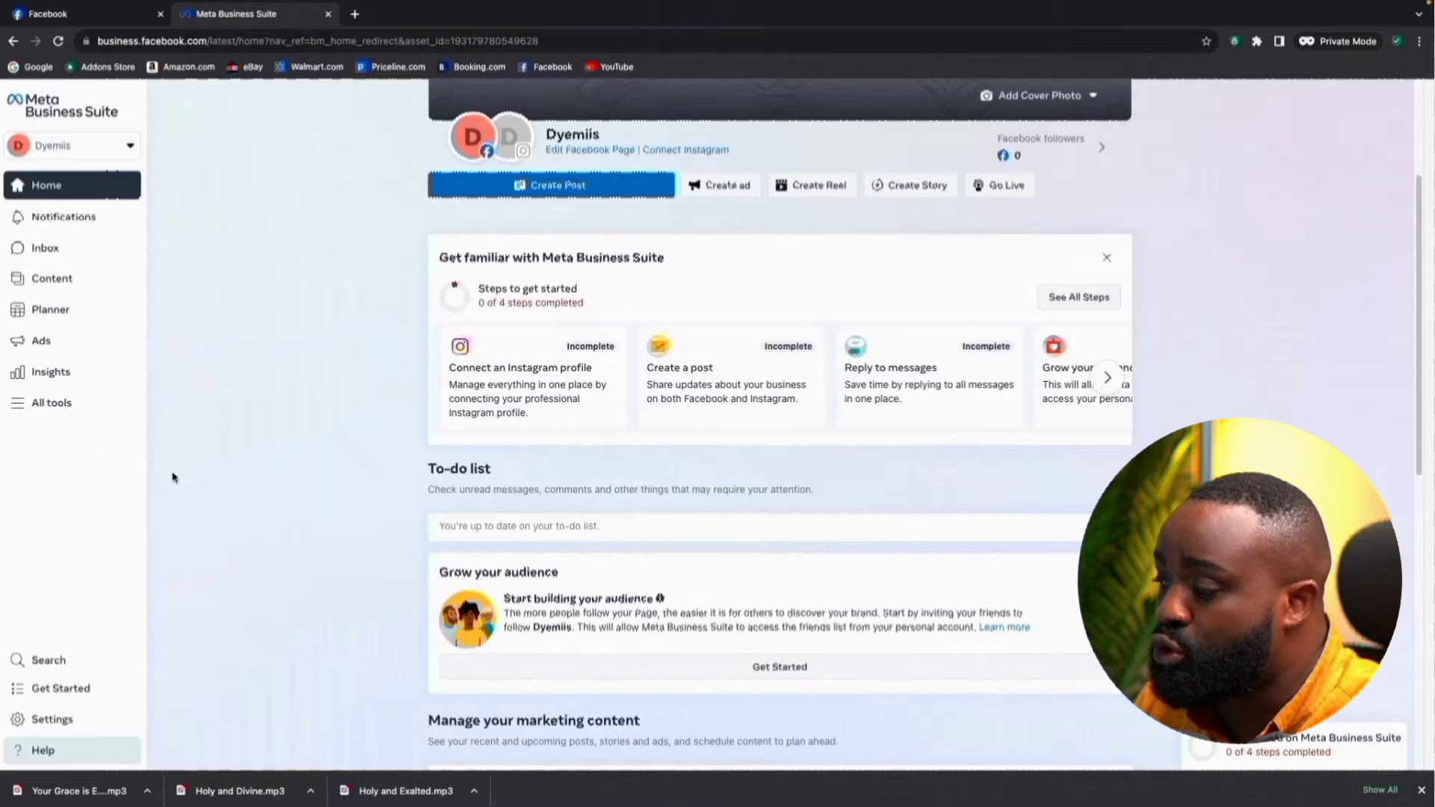
{"action": "left_click", "coordinate": [77, 404]}
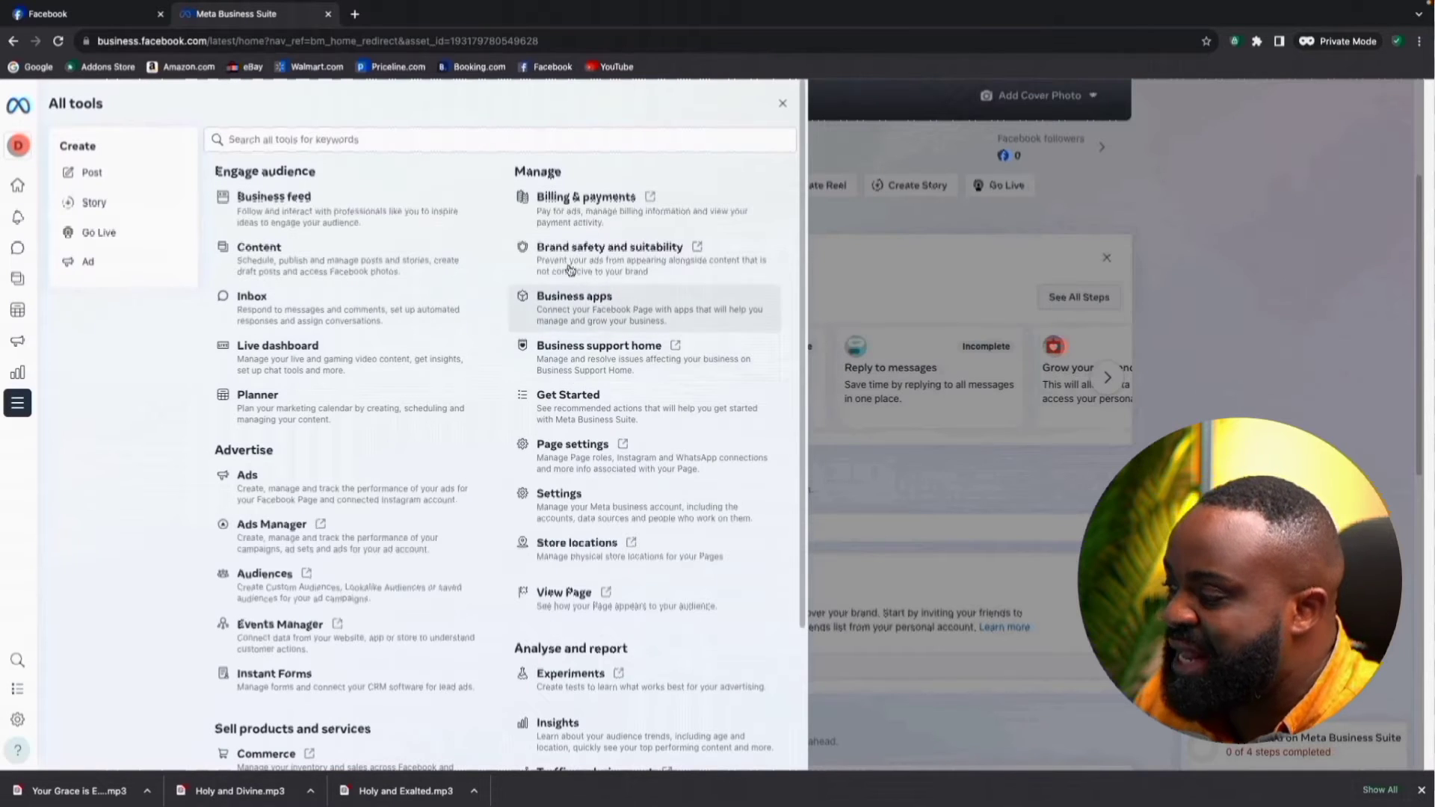
{"action": "right_click", "coordinate": [572, 209]}
{"action": "left_click", "coordinate": [598, 217]}
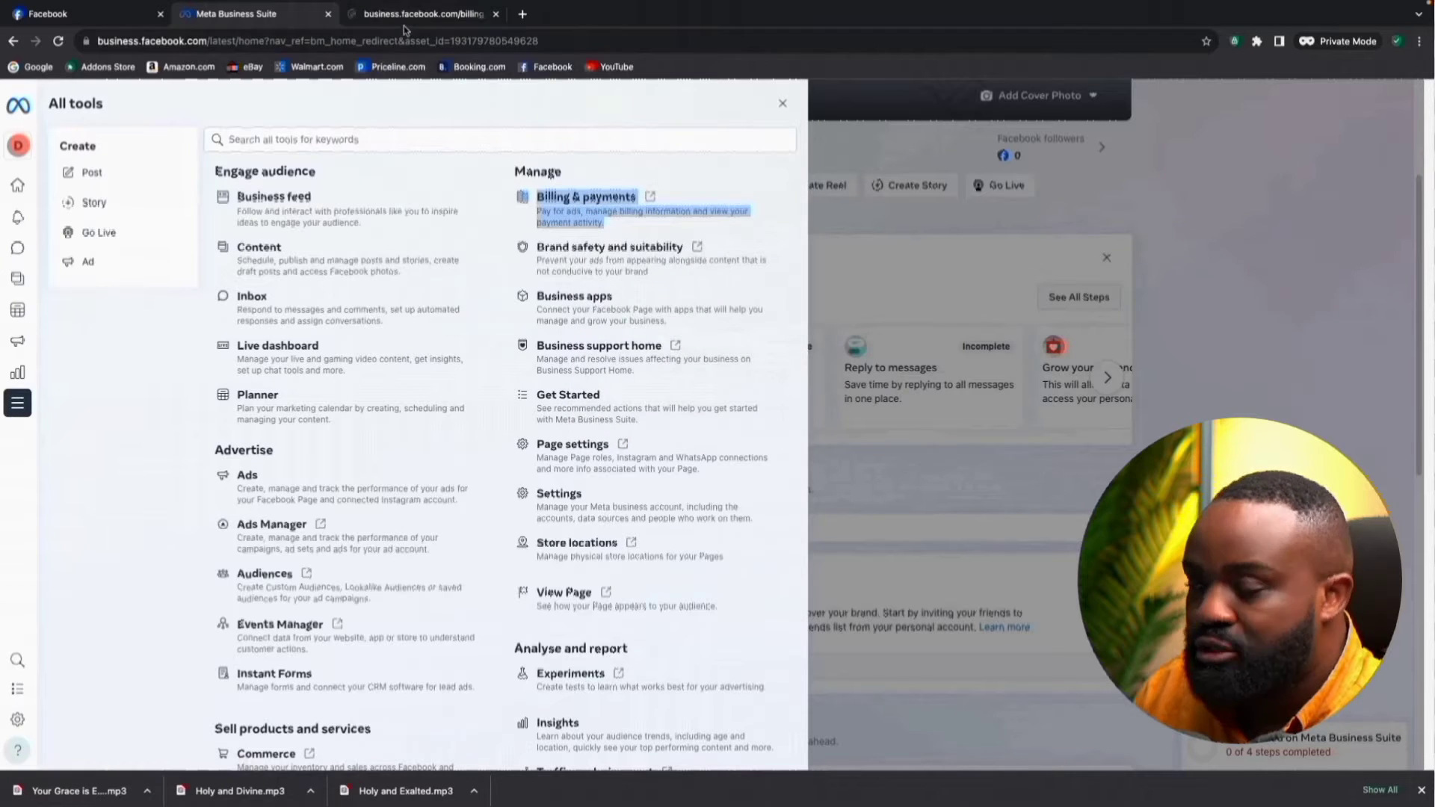
{"action": "left_click", "coordinate": [405, 21]}
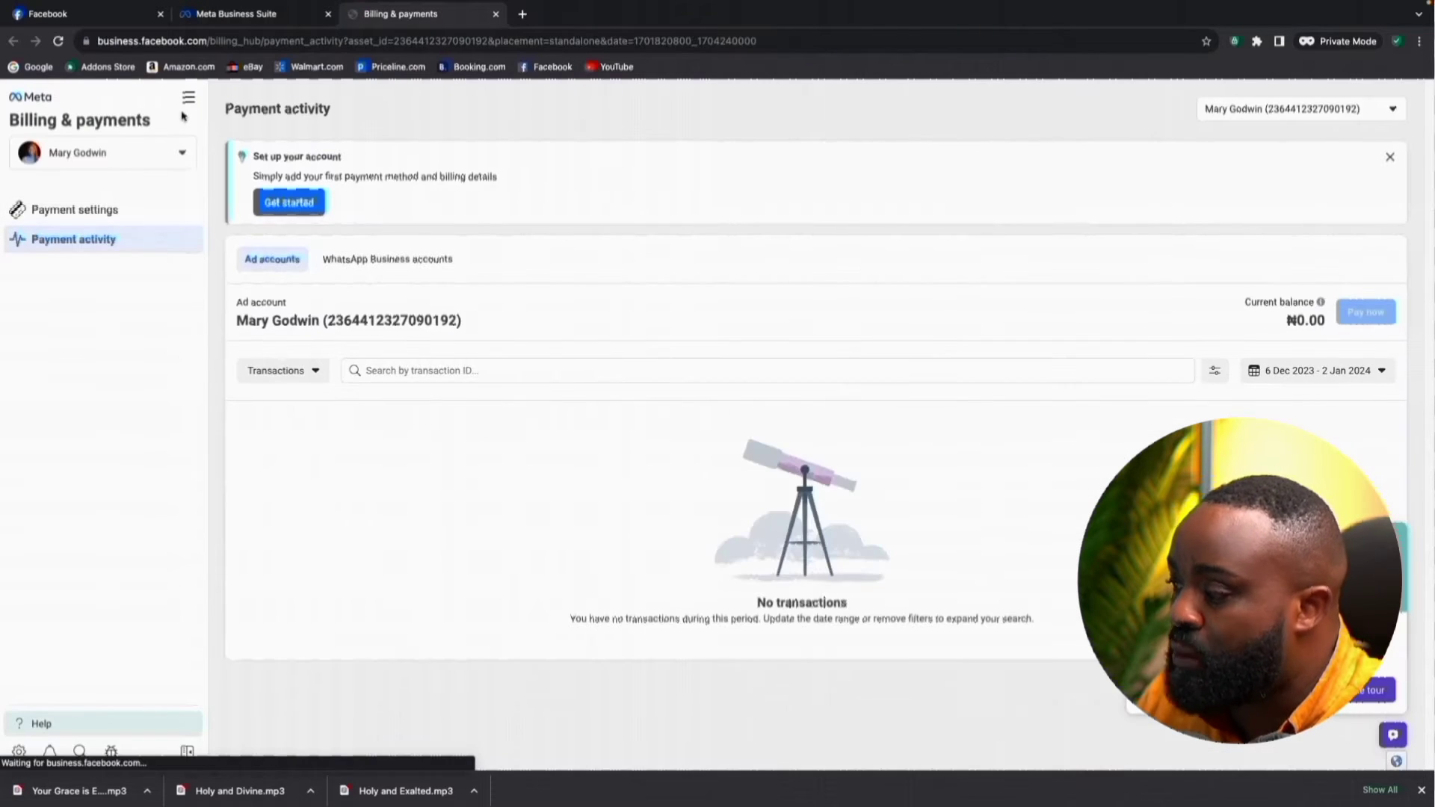
Go from Billing & payments to Business settings and select the dyemiis business
{"action": "left_click", "coordinate": [189, 102]}
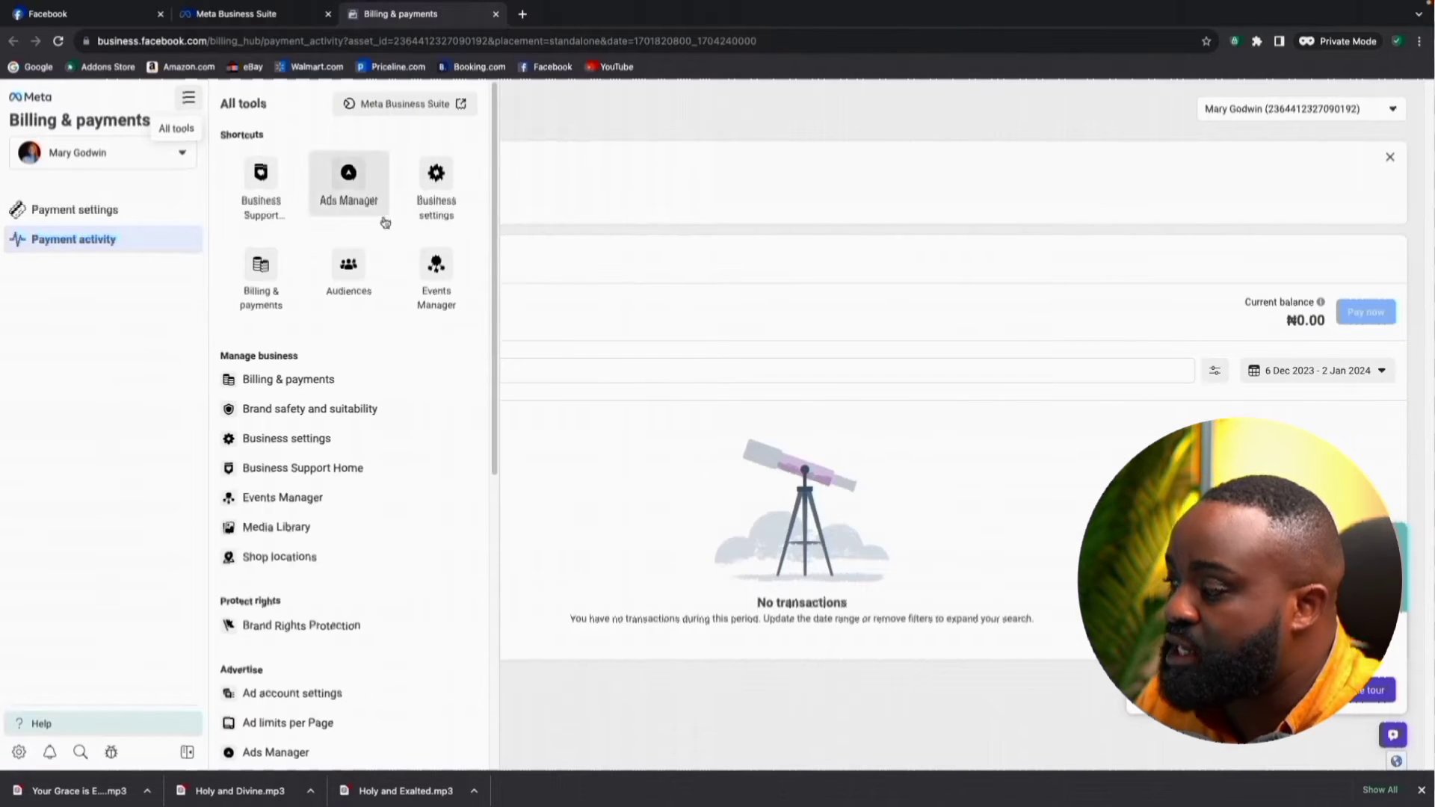
{"action": "left_click", "coordinate": [439, 193]}
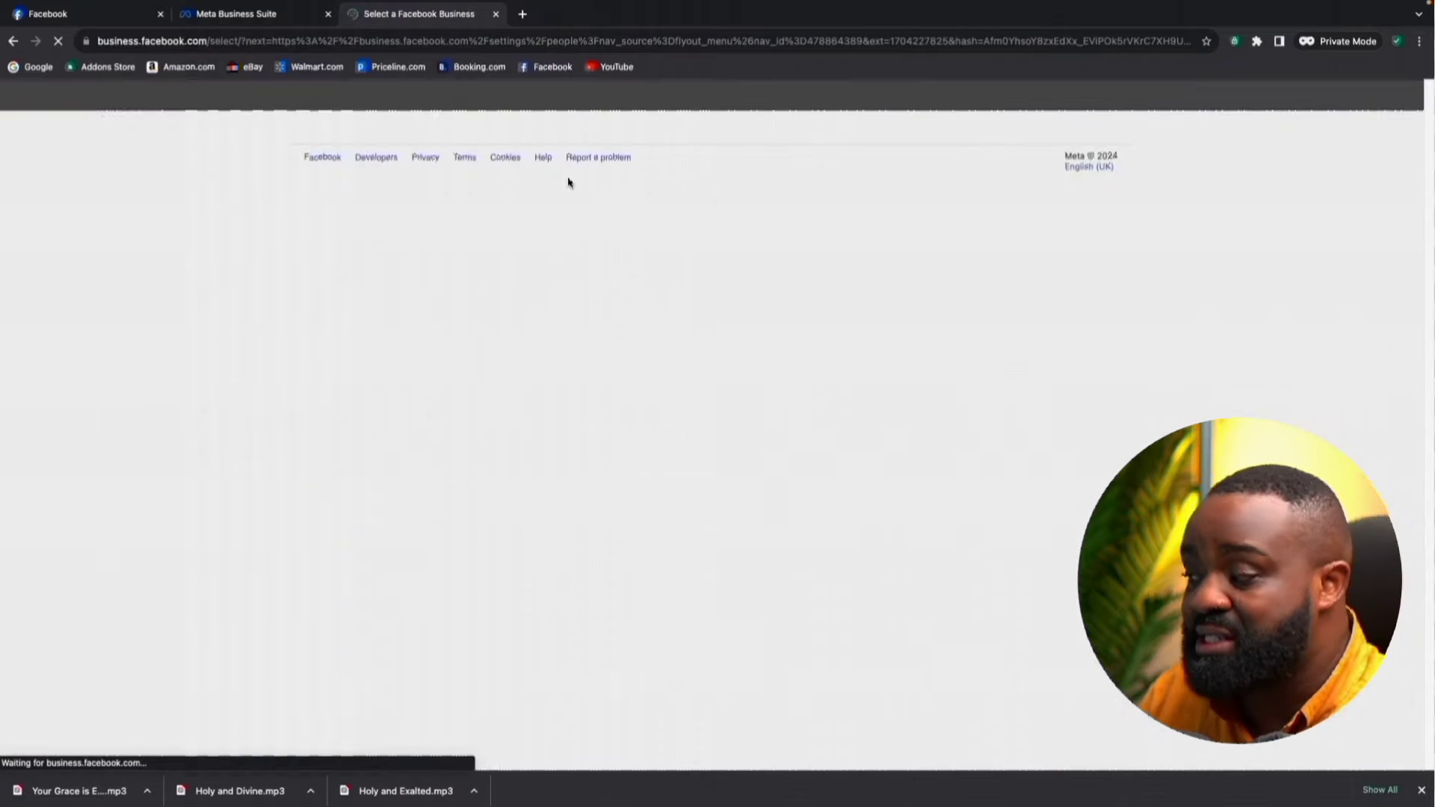
{"action": "right_click", "coordinate": [778, 272]}
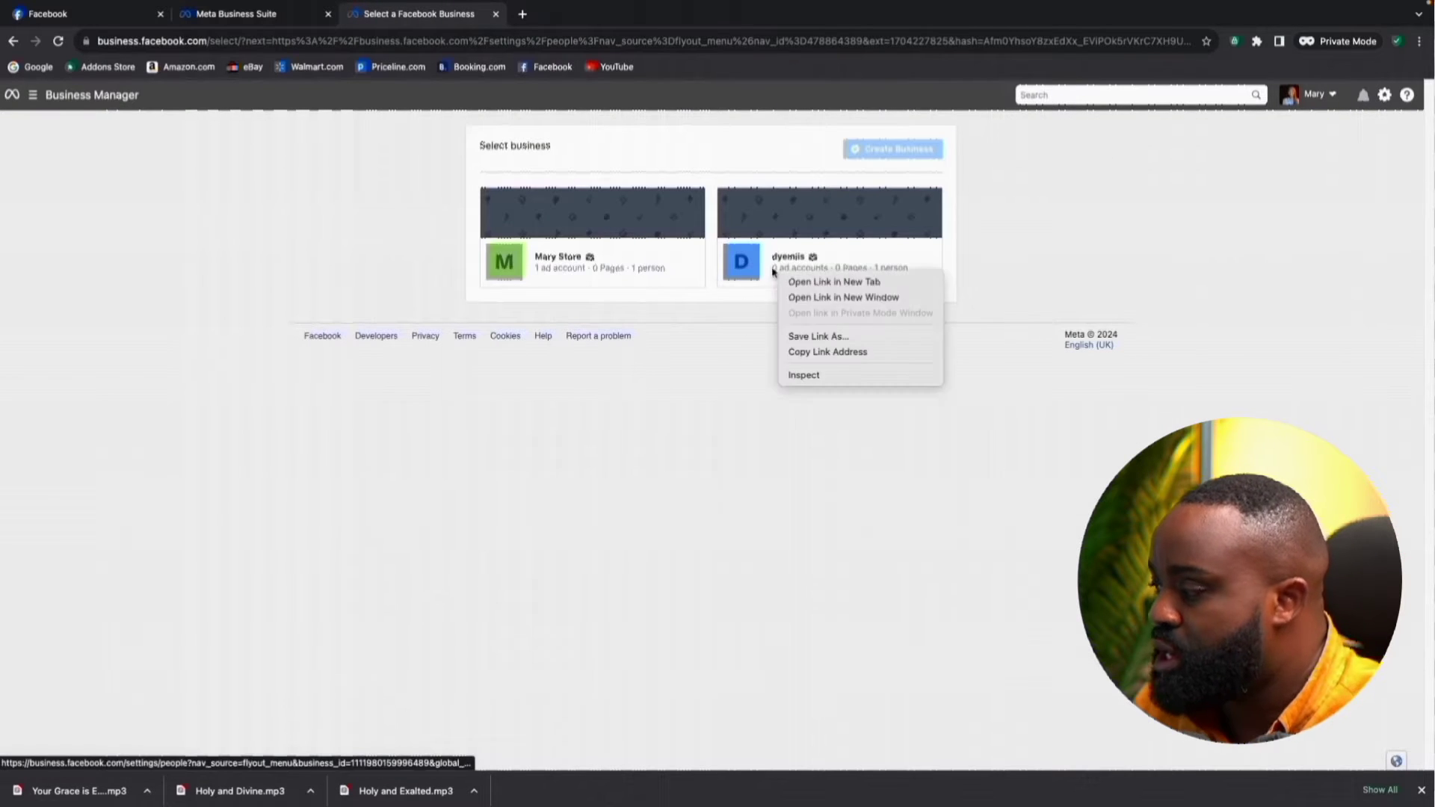
{"action": "left_click", "coordinate": [778, 259]}
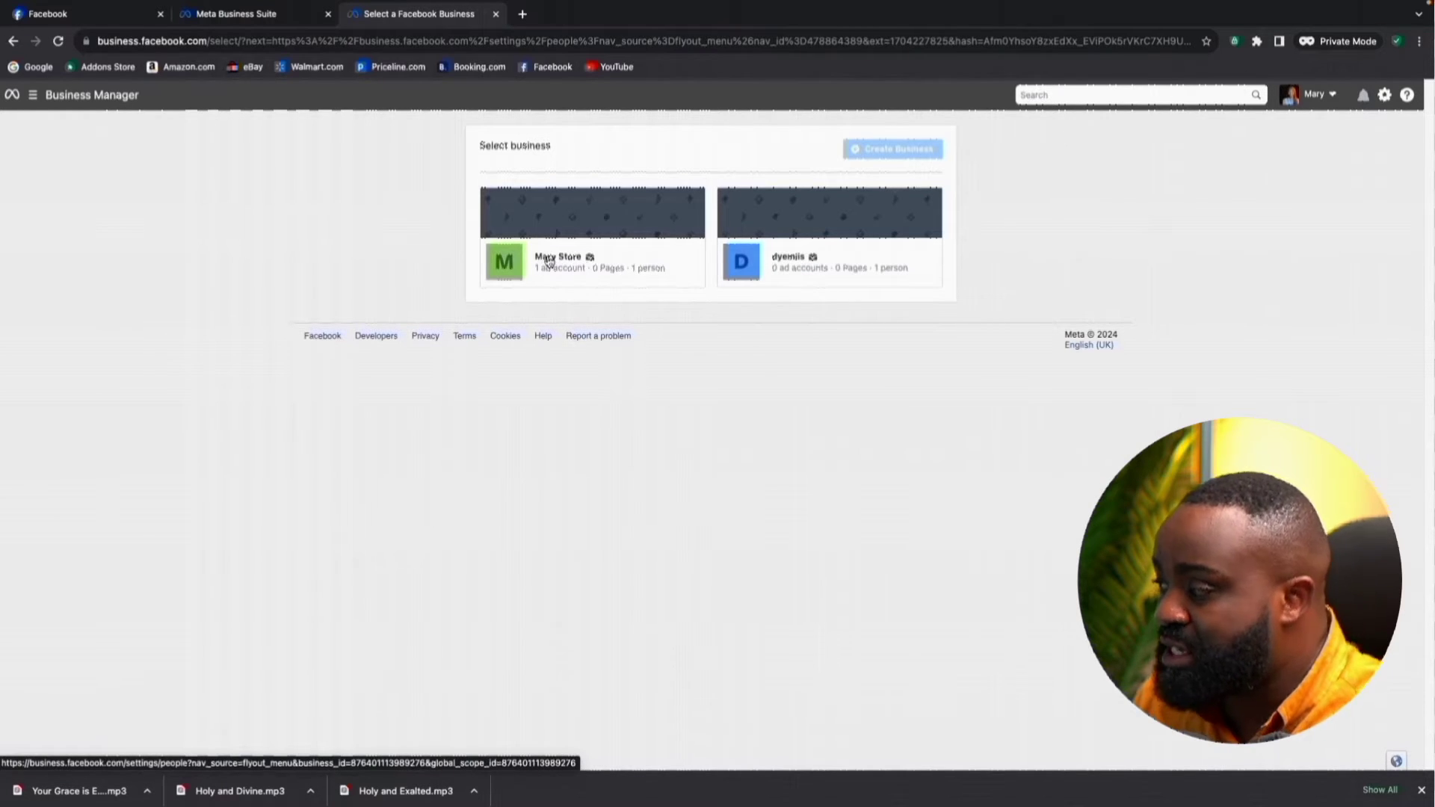
{"action": "left_click", "coordinate": [789, 263]}
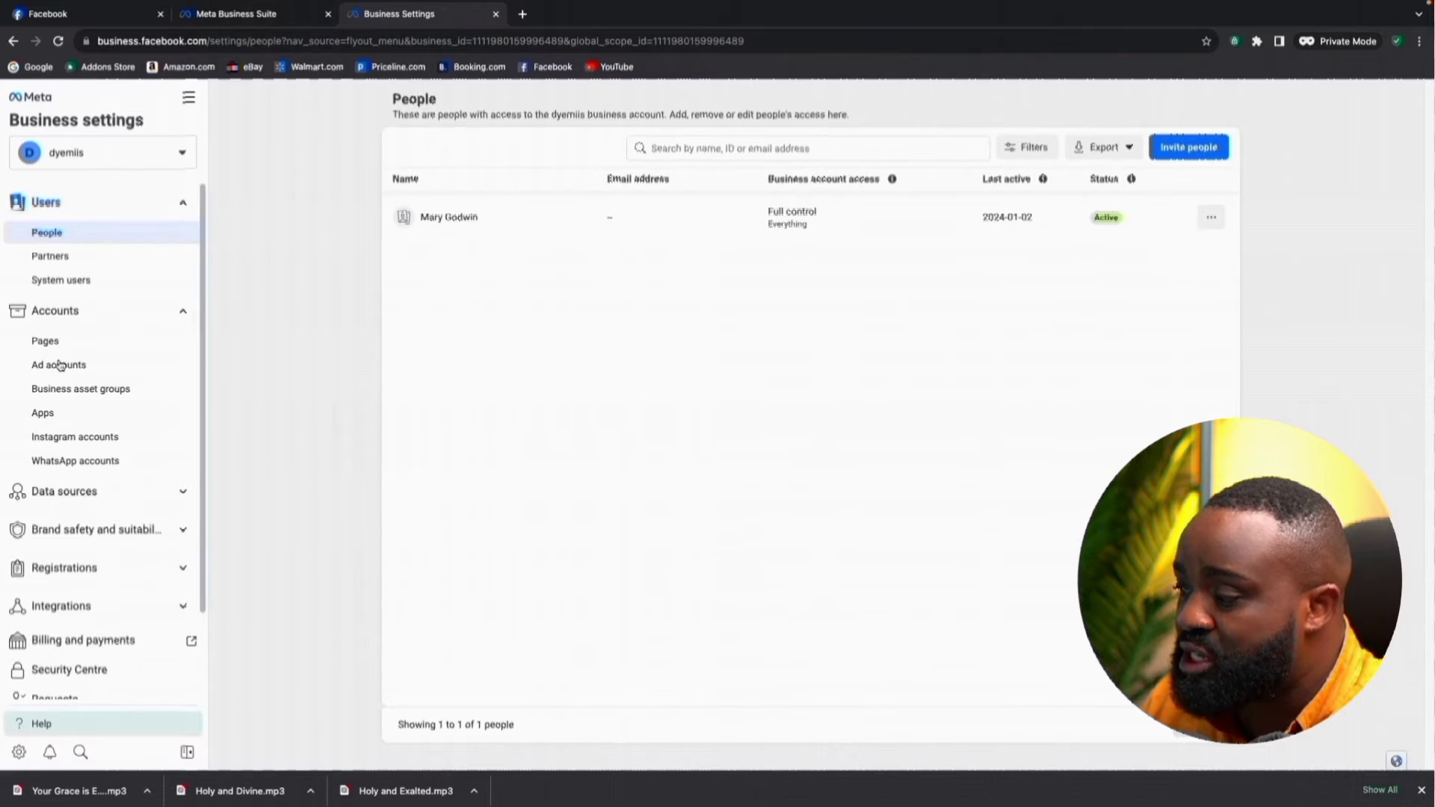
Open the Pages list of the dyemiis business and view the options for adding a Page
{"action": "left_click", "coordinate": [177, 202]}
{"action": "left_click", "coordinate": [105, 212]}
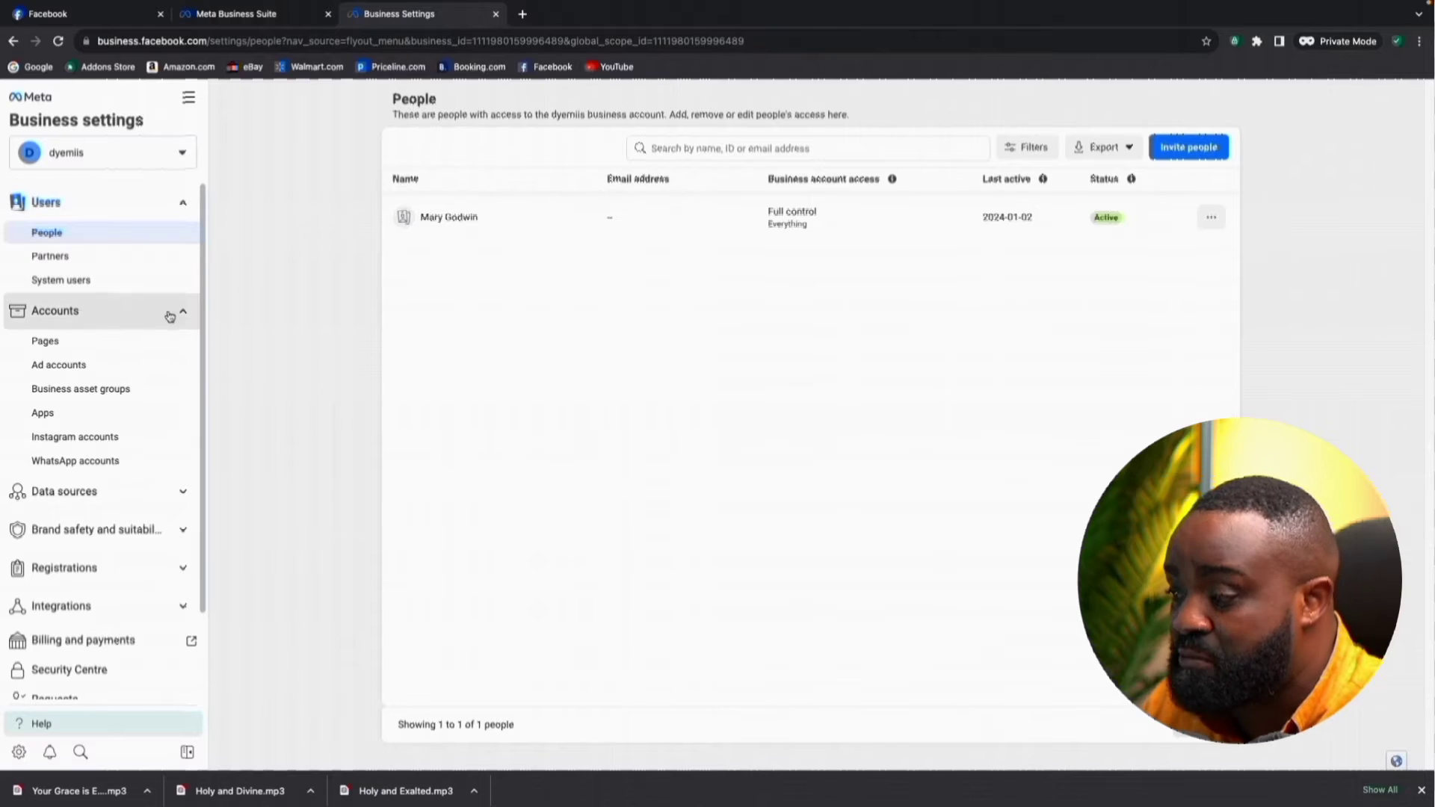
{"action": "left_click", "coordinate": [93, 348]}
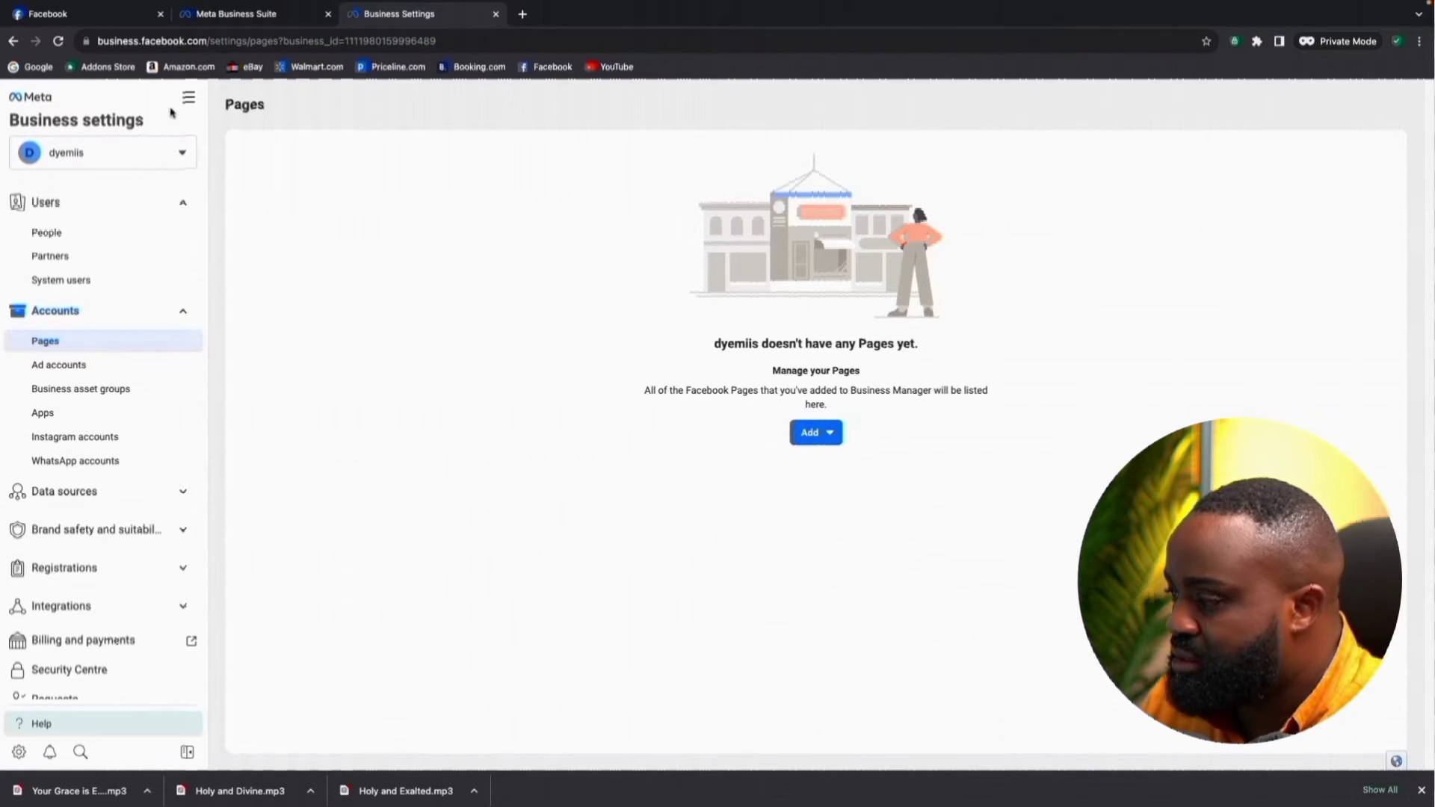
{"action": "left_click", "coordinate": [232, 13]}
{"action": "left_click", "coordinate": [344, 12]}
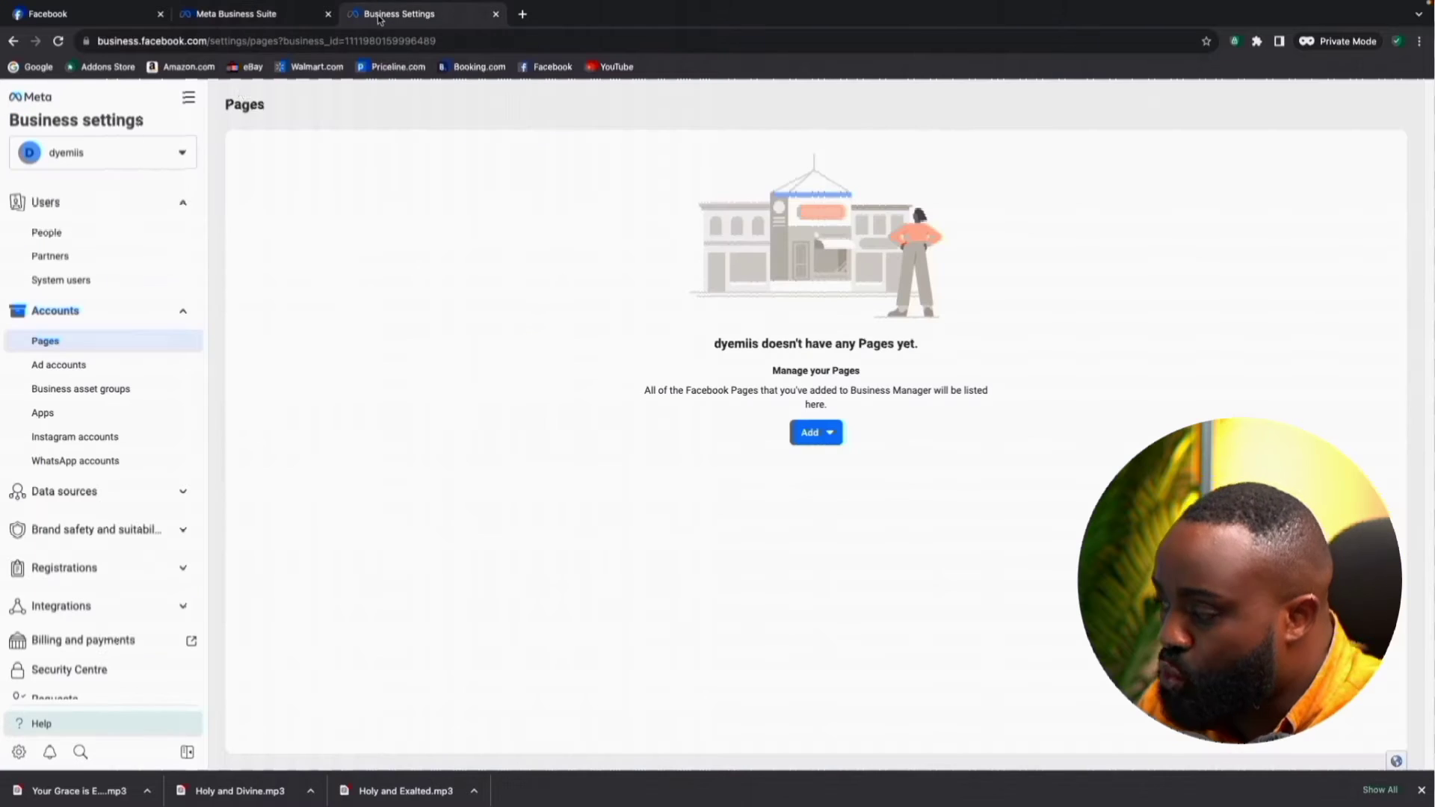
{"action": "left_click", "coordinate": [817, 438]}
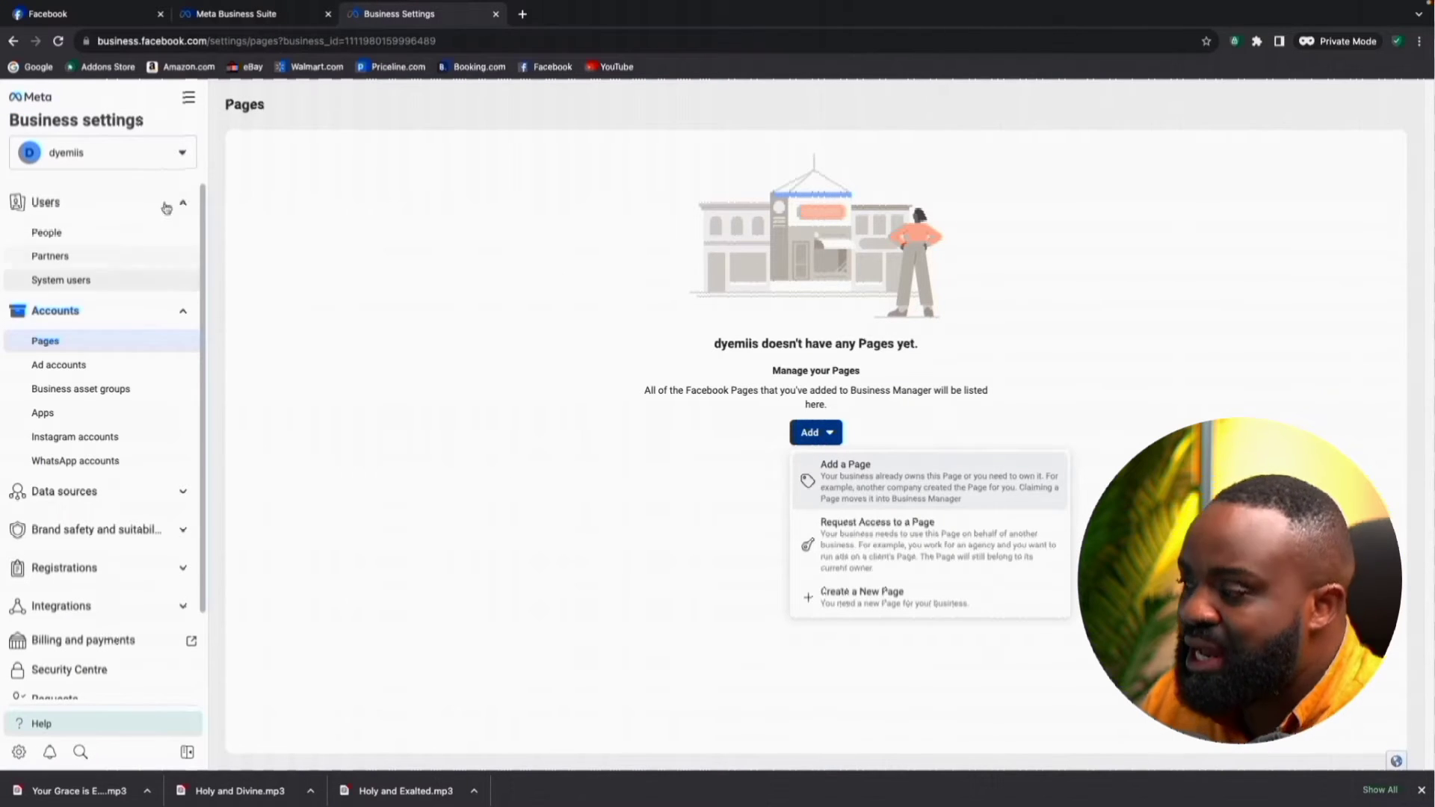
Open the other business account's settings in a new tab and check its Pages list
{"action": "left_click", "coordinate": [154, 159]}
{"action": "right_click", "coordinate": [90, 311]}
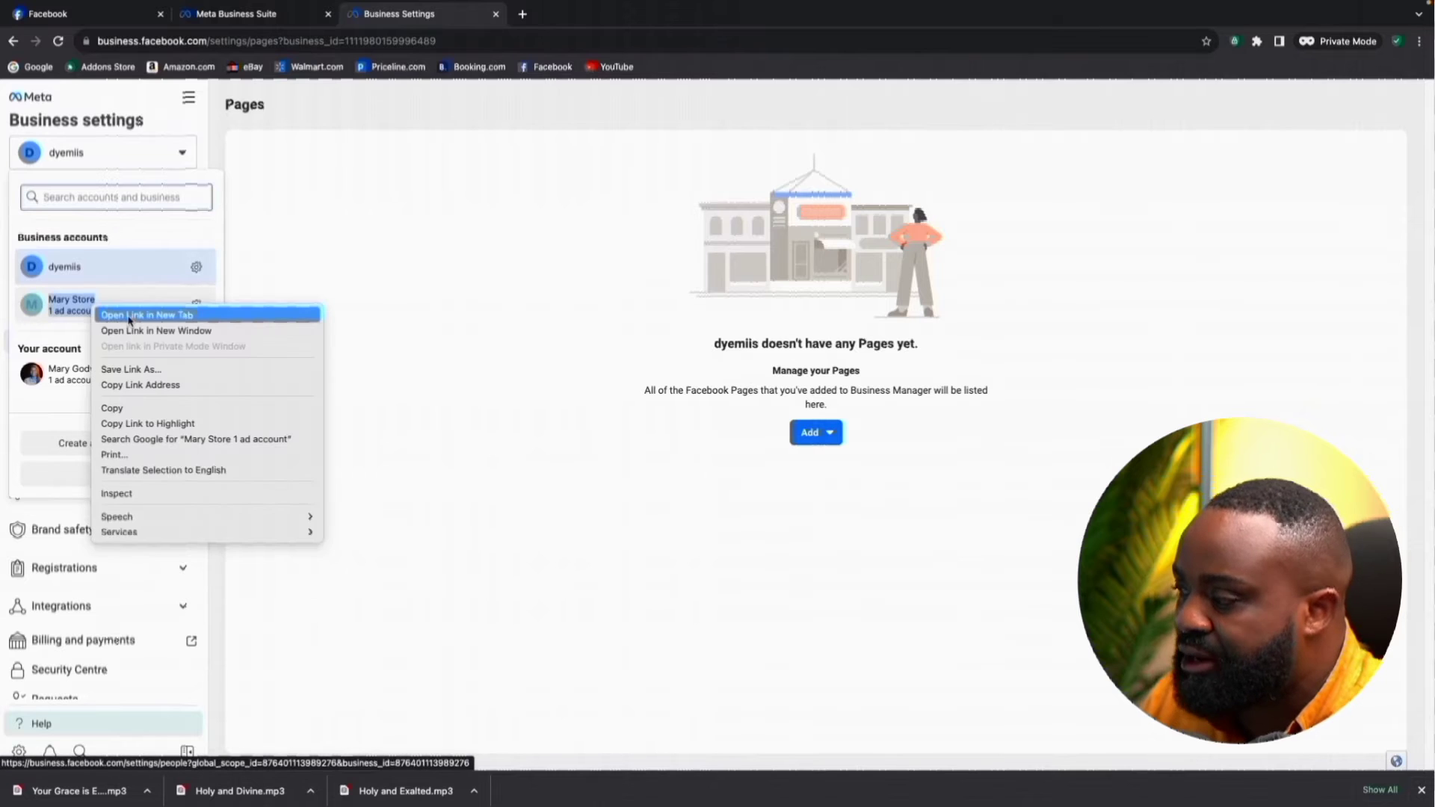
{"action": "left_click", "coordinate": [128, 313]}
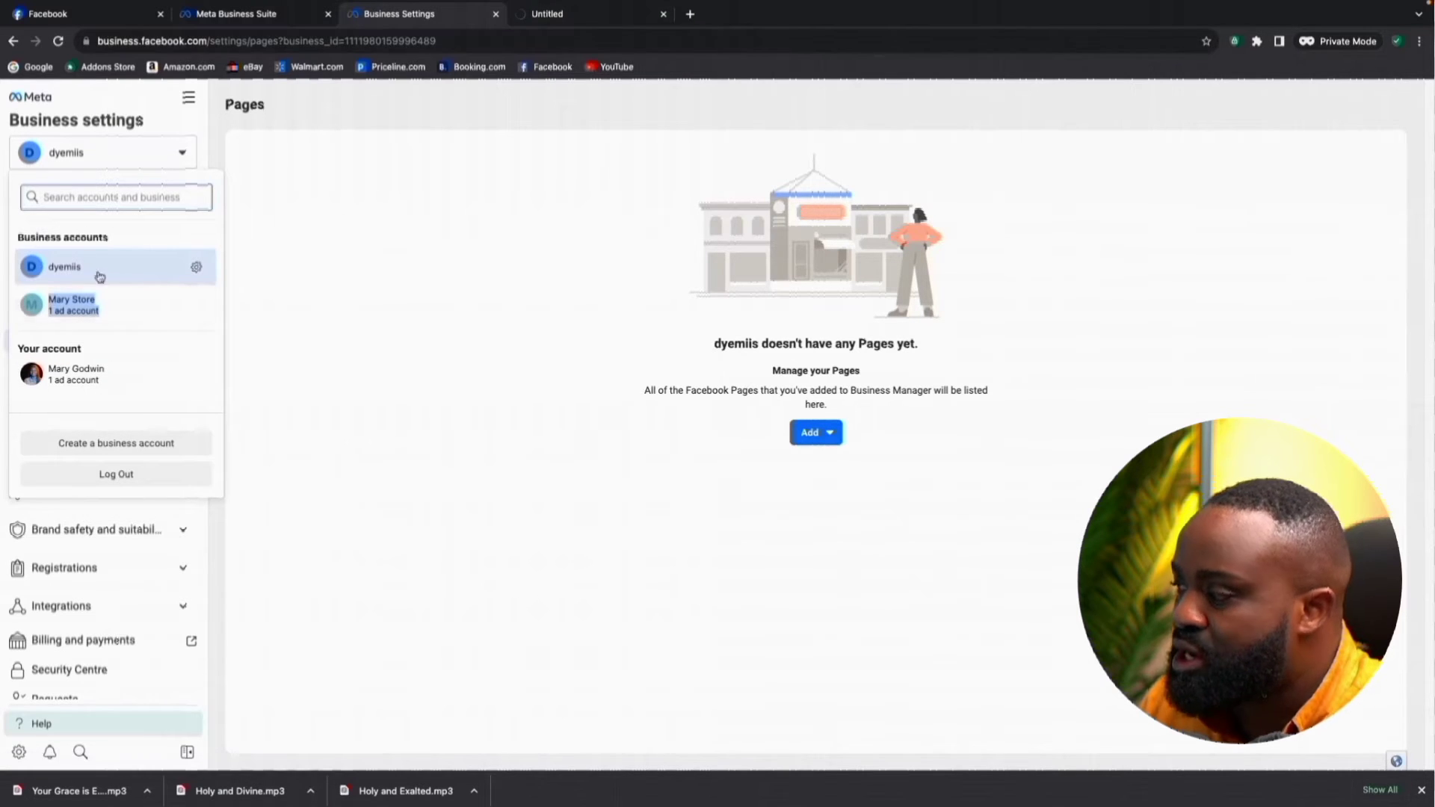
{"action": "left_click", "coordinate": [583, 15]}
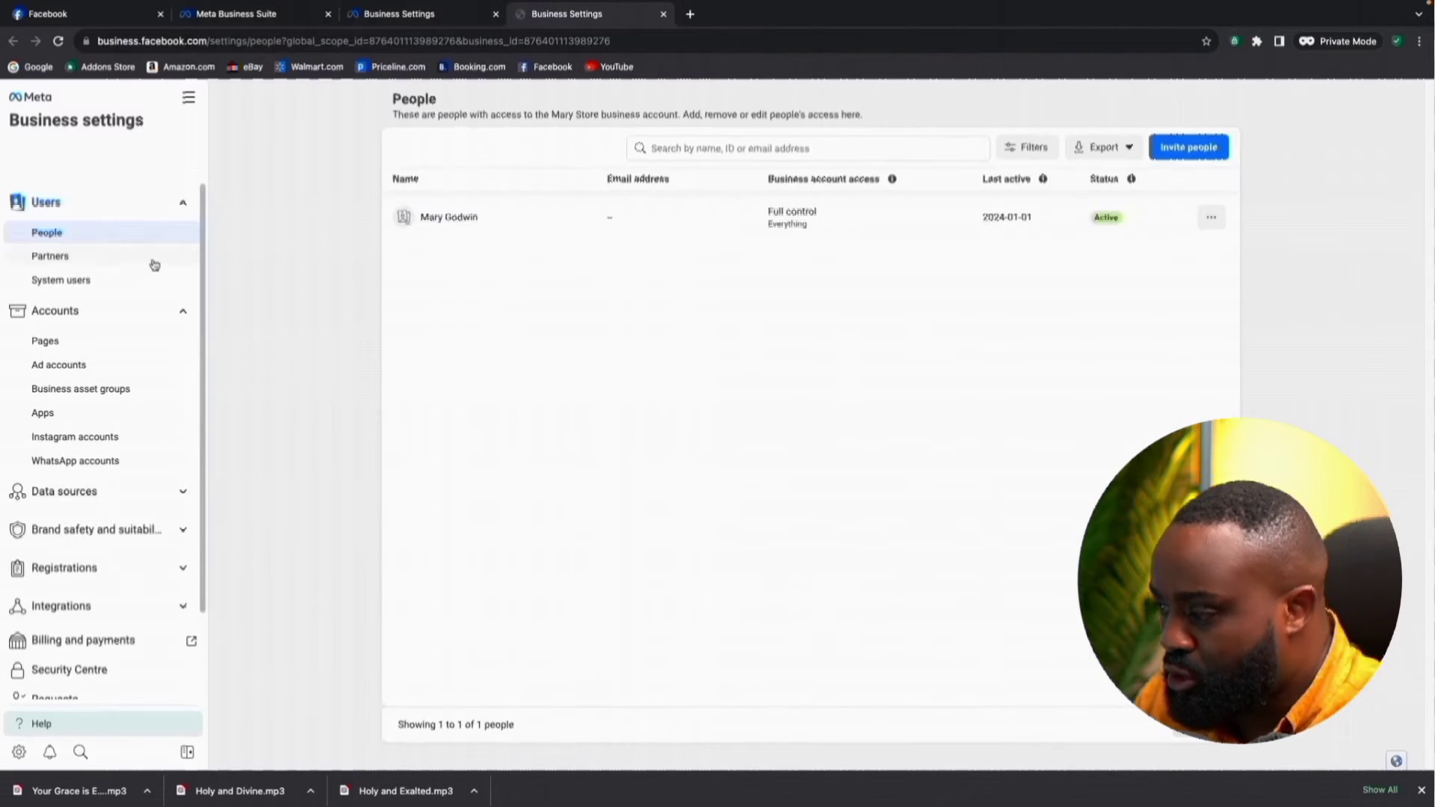
{"action": "left_click", "coordinate": [149, 341]}
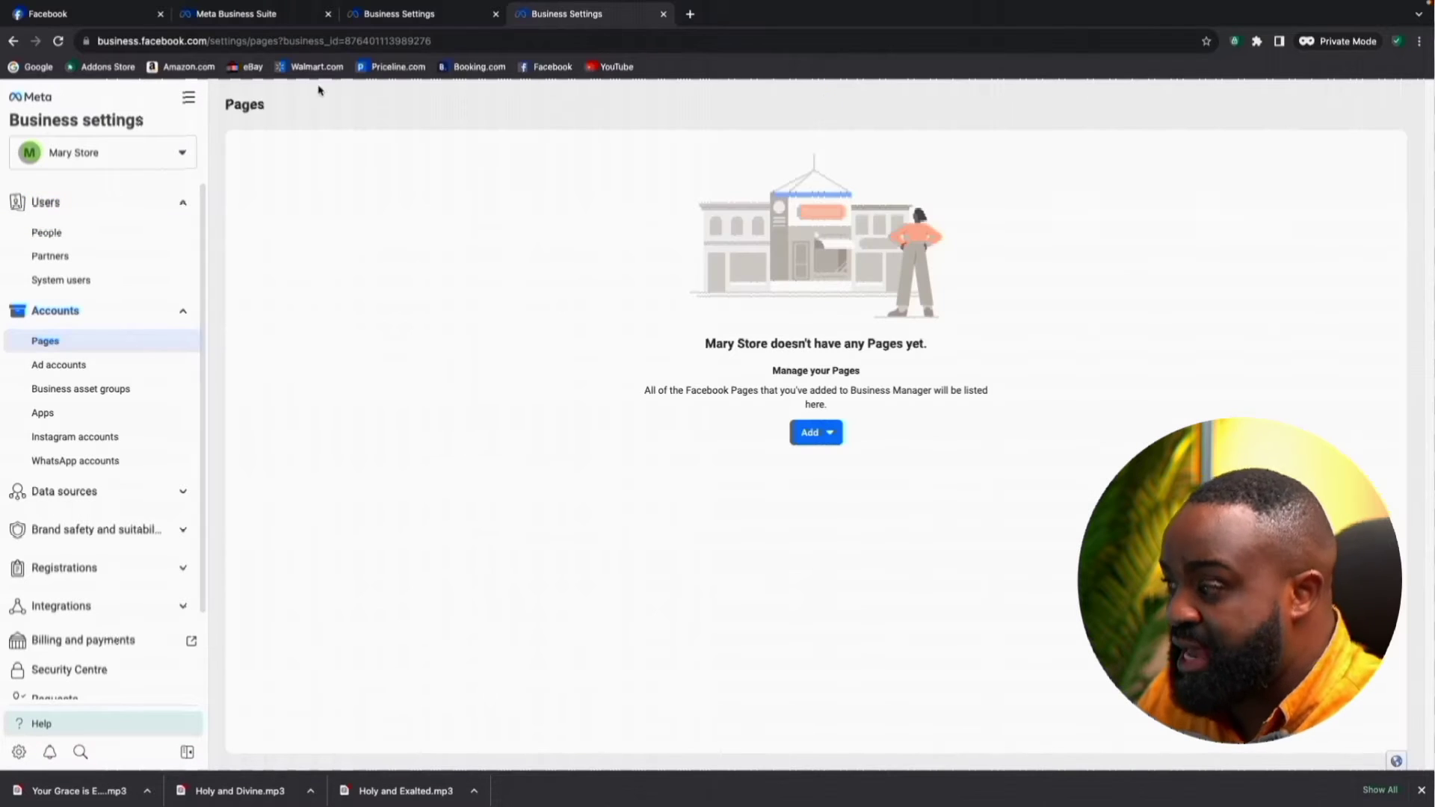
Return to the dyemiis business settings and add the existing Facebook Page Dyemiis to the business
{"action": "left_click", "coordinate": [395, 16]}
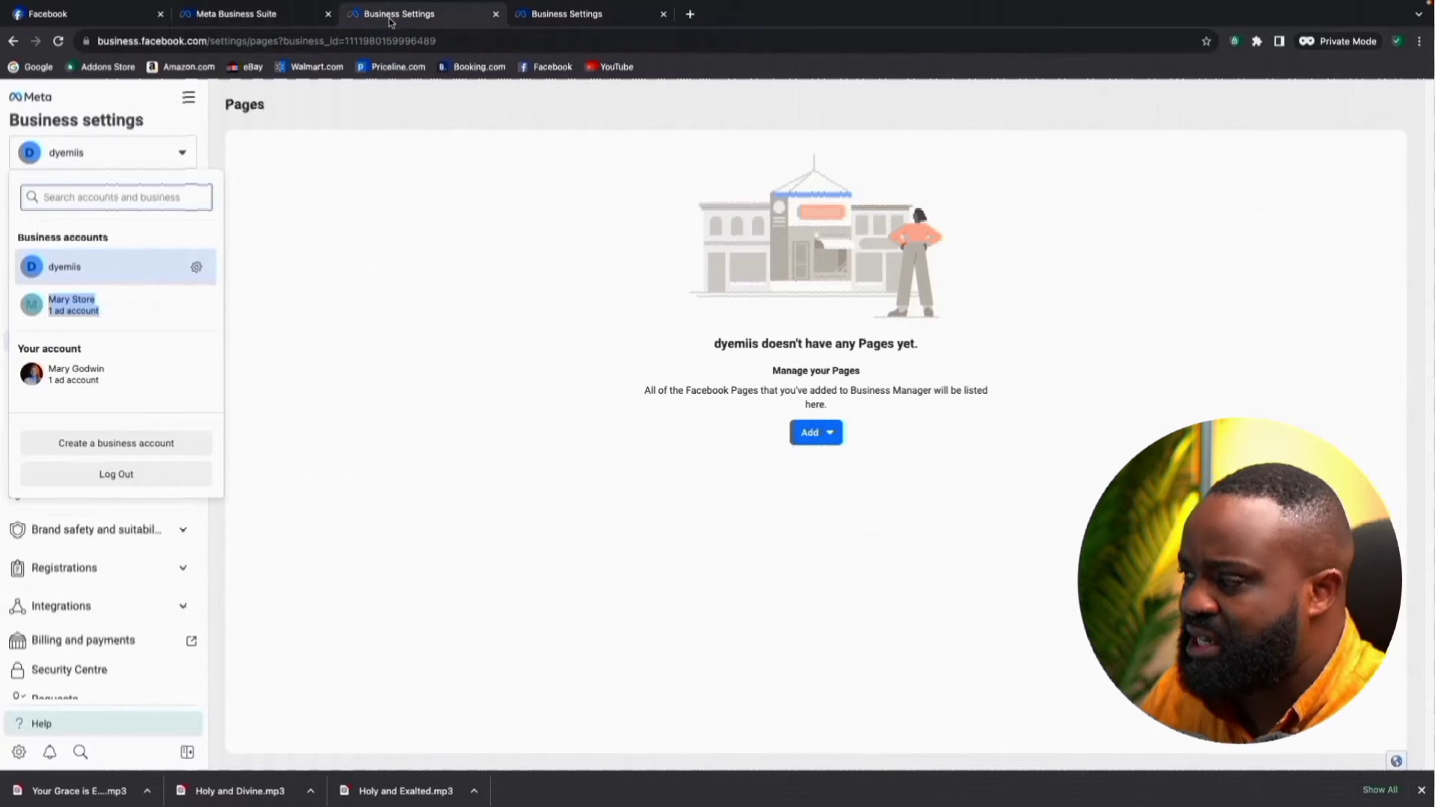
{"action": "left_click", "coordinate": [410, 446]}
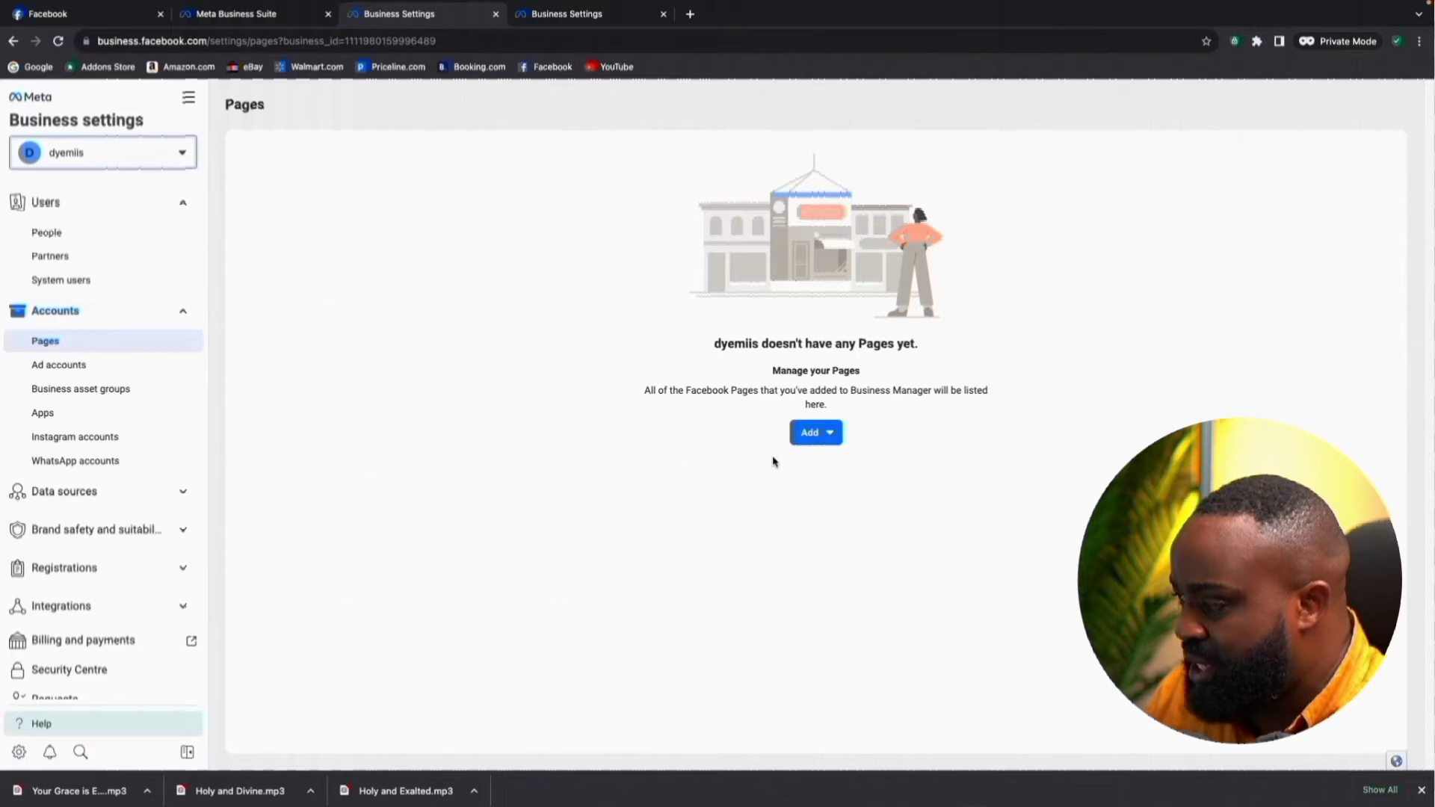
{"action": "left_click", "coordinate": [811, 432]}
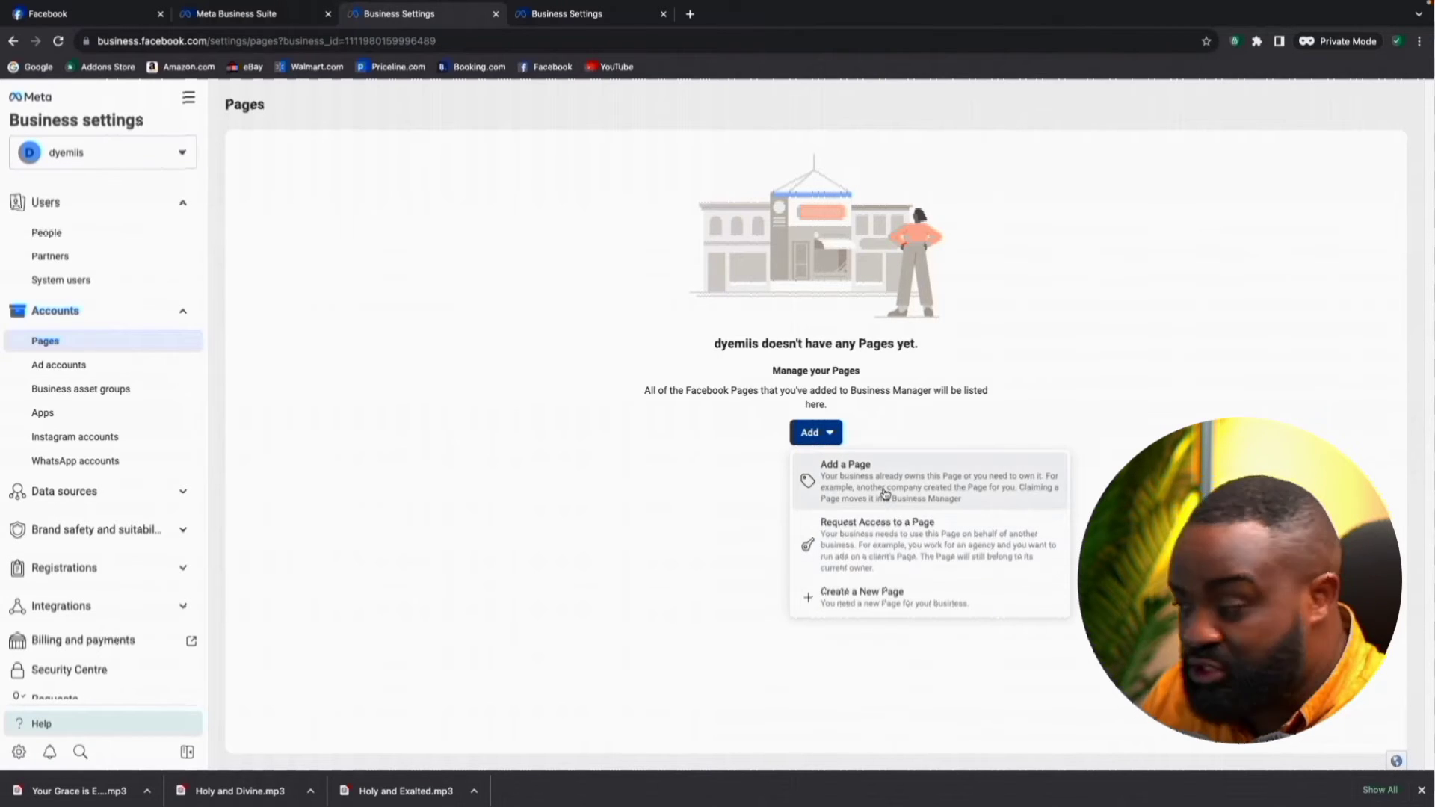
{"action": "left_click", "coordinate": [847, 479]}
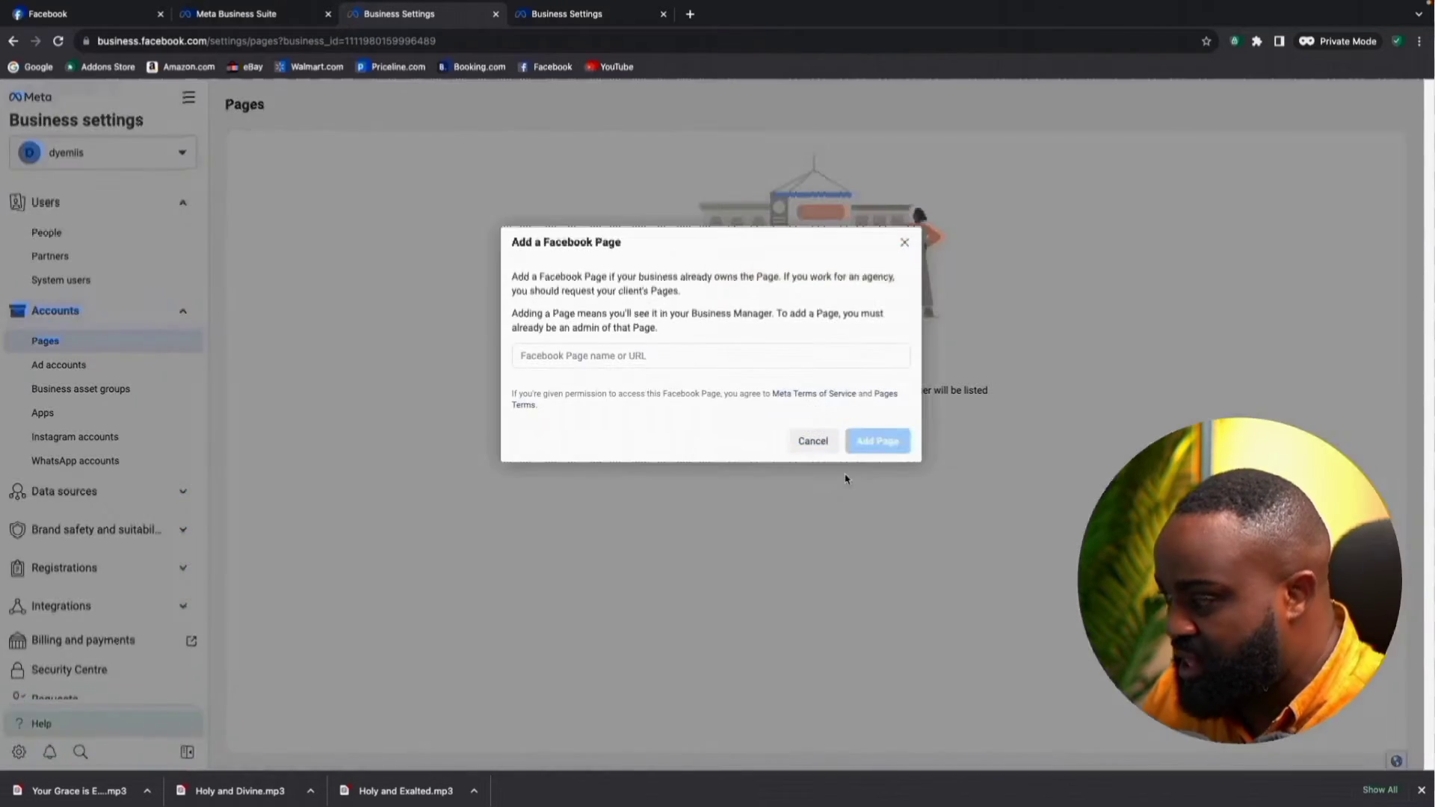
{"action": "left_click", "coordinate": [587, 358]}
{"action": "type", "text": "dyemiis"}
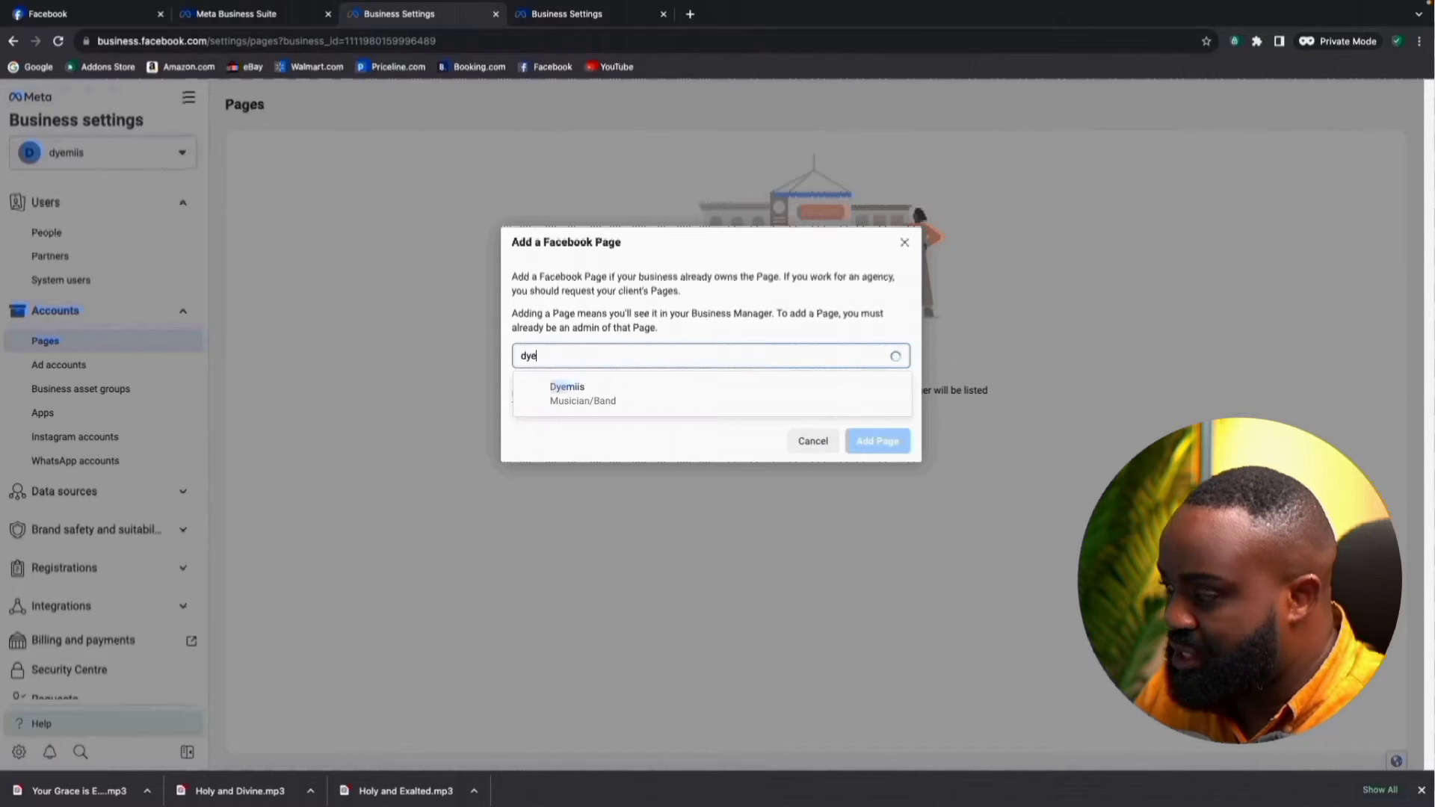
{"action": "left_click", "coordinate": [584, 394]}
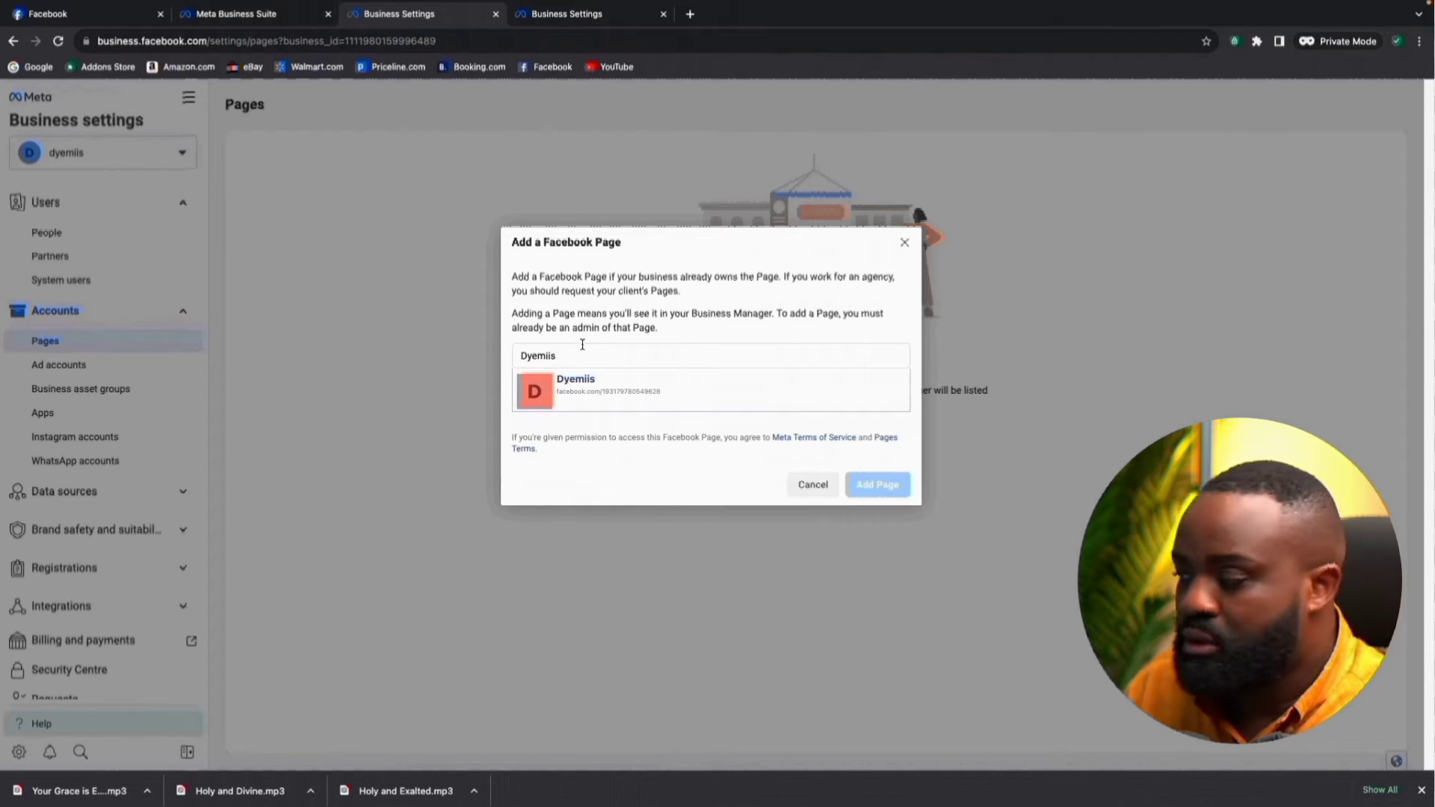
{"action": "left_click", "coordinate": [694, 394]}
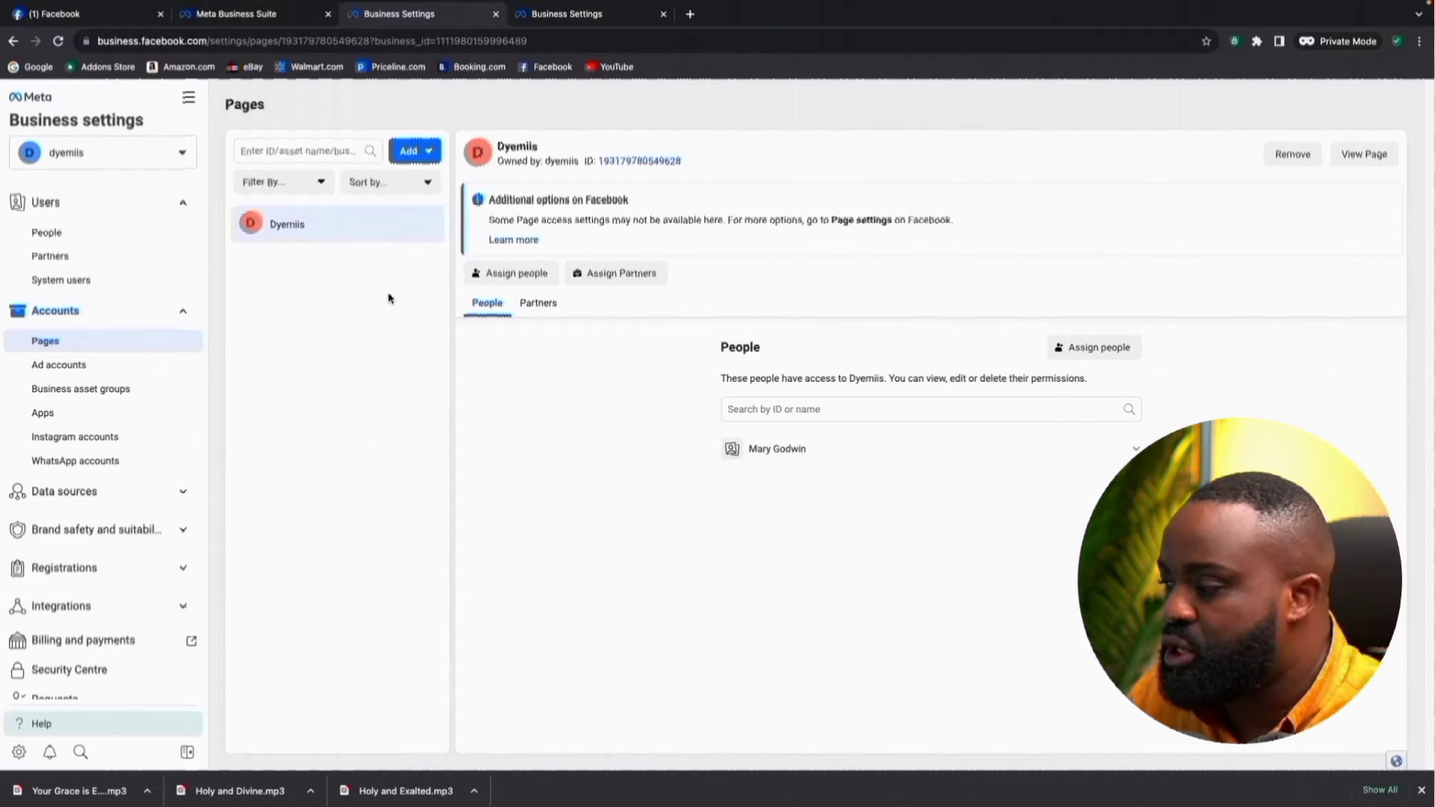
Add the dyemiis Instagram account to the business's Instagram accounts, logging in to Instagram with the dyemiis username
{"action": "left_click", "coordinate": [92, 441]}
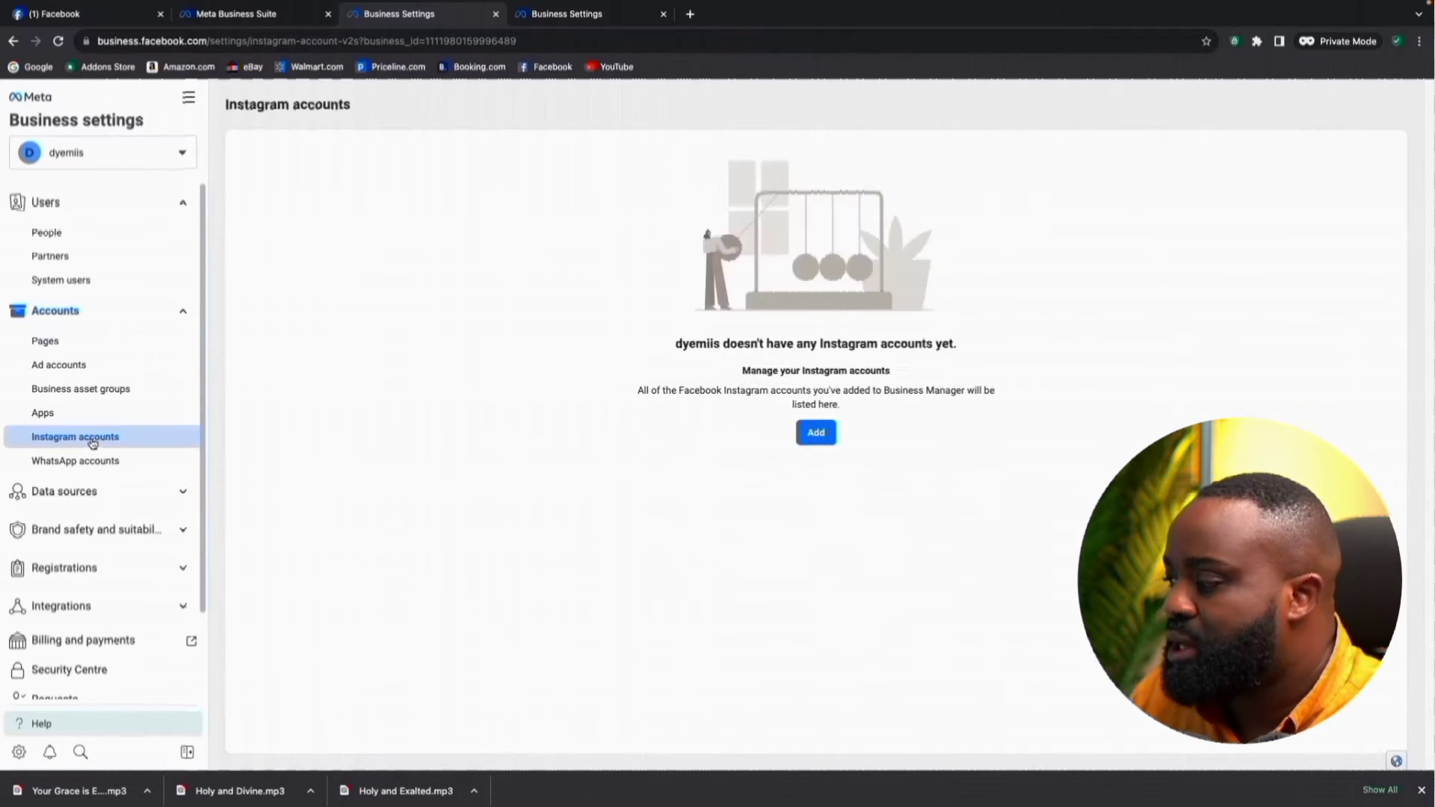
{"action": "left_click", "coordinate": [815, 432]}
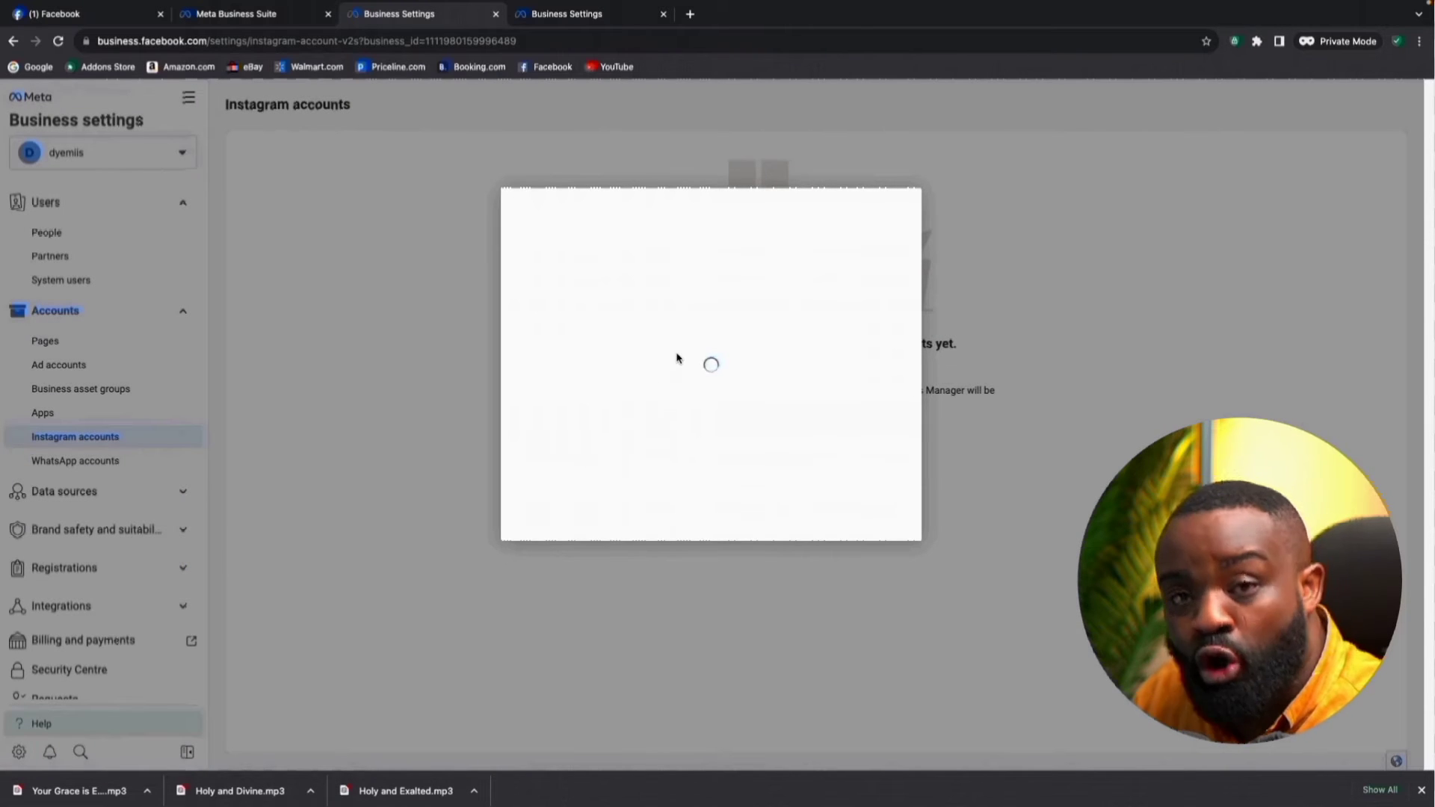
{"action": "left_click", "coordinate": [711, 524]}
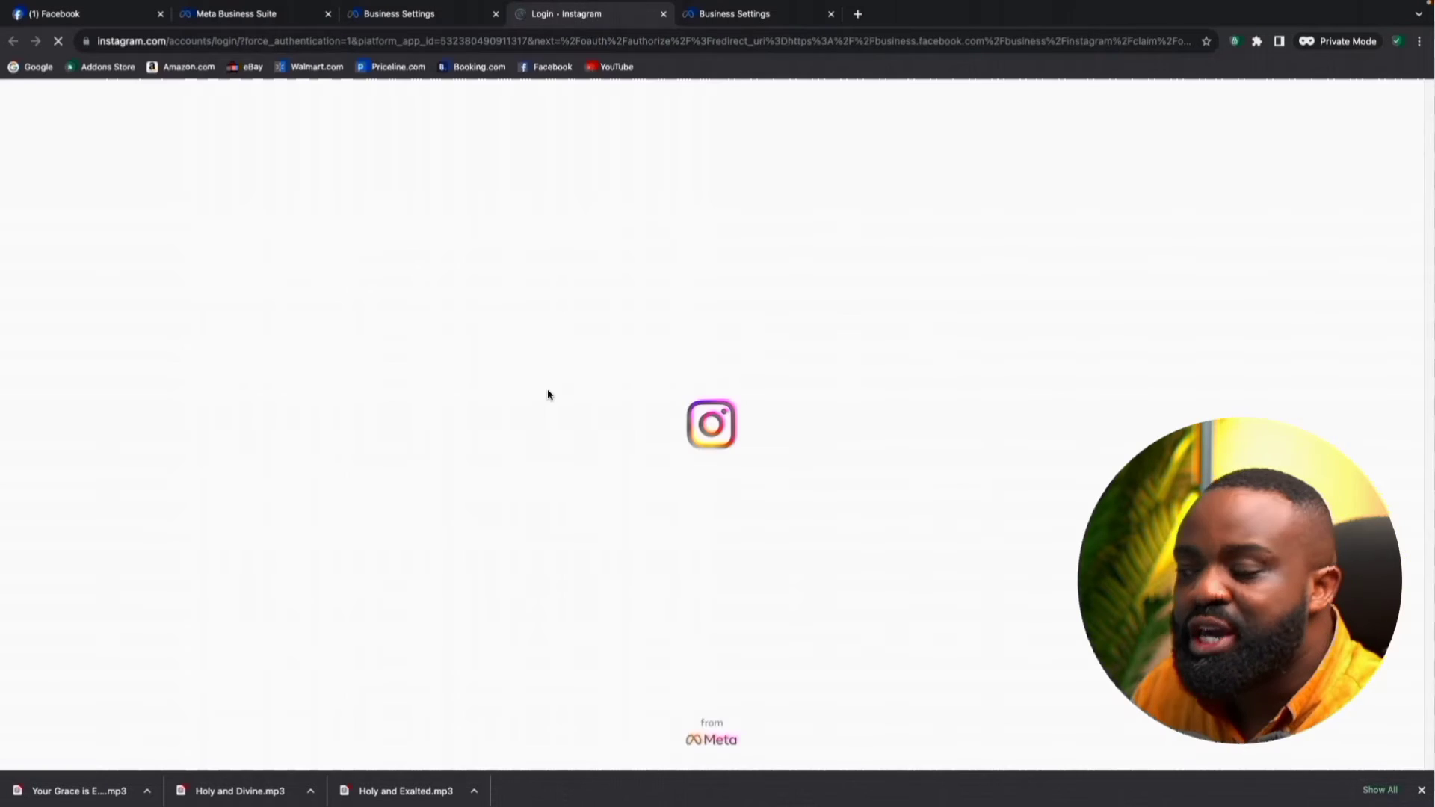
{"action": "left_click", "coordinate": [692, 369]}
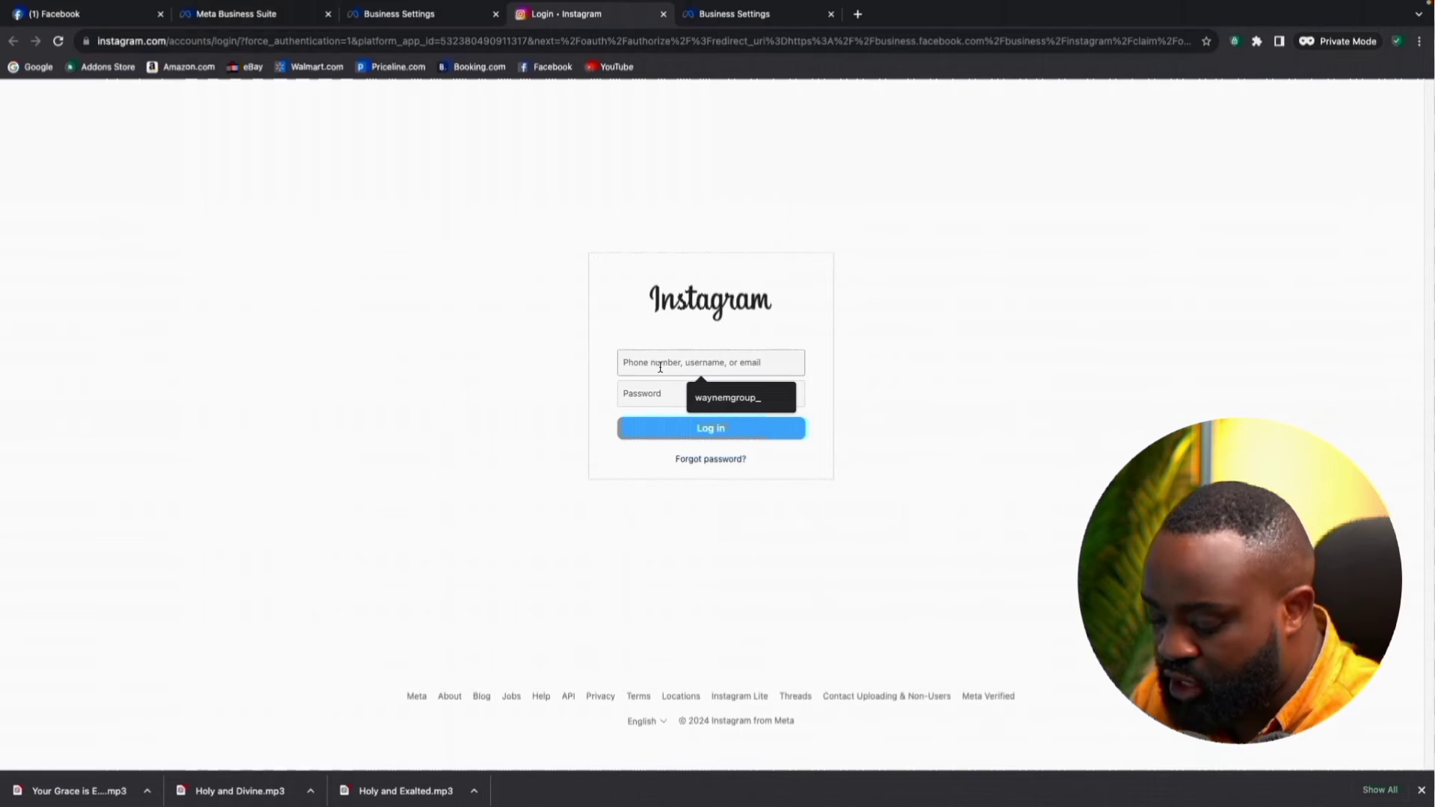
{"action": "type", "text": "dyem"}
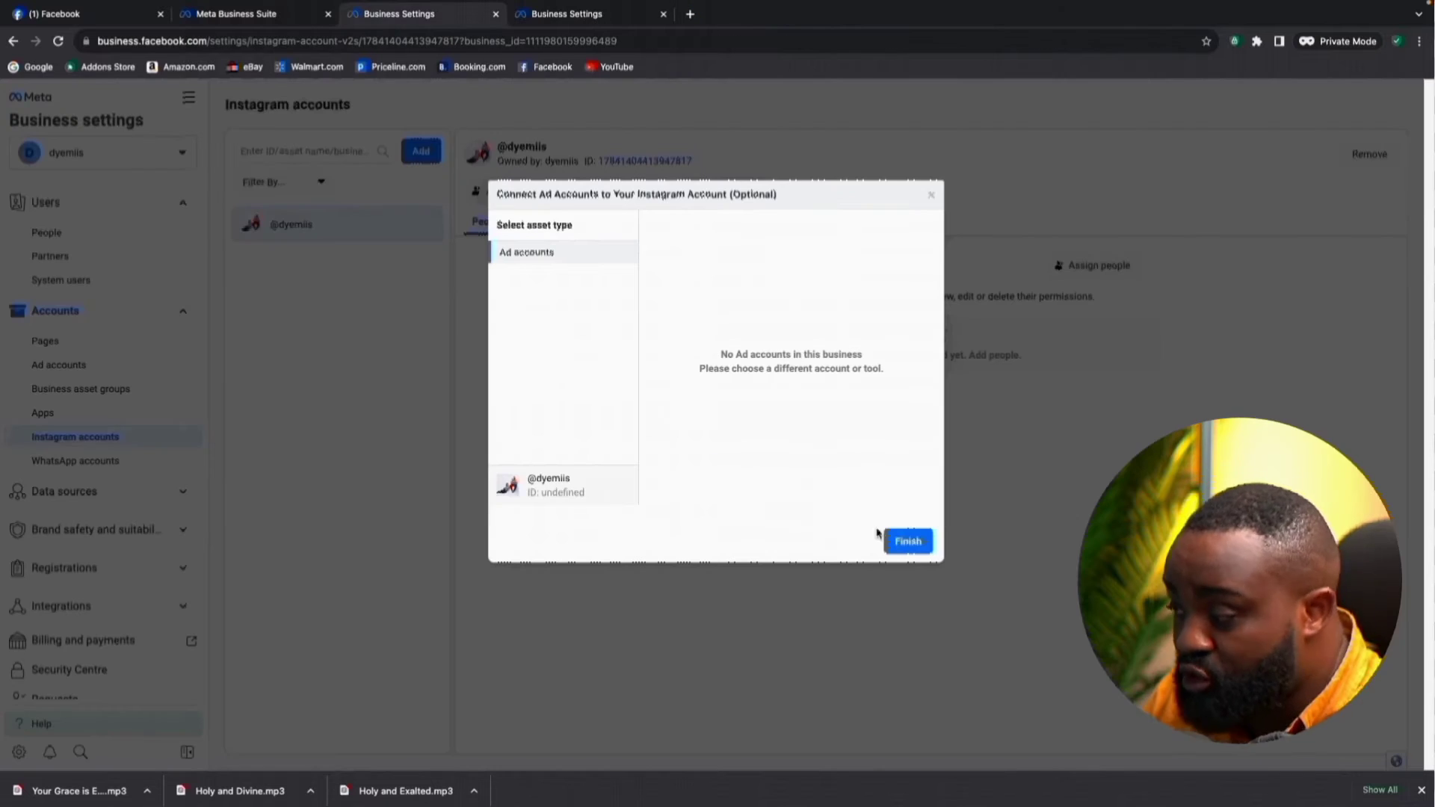
Finish adding the dyemiis Instagram account without connecting ad accounts, and check the business's Pages and Instagram accounts lists
{"action": "left_click", "coordinate": [918, 548]}
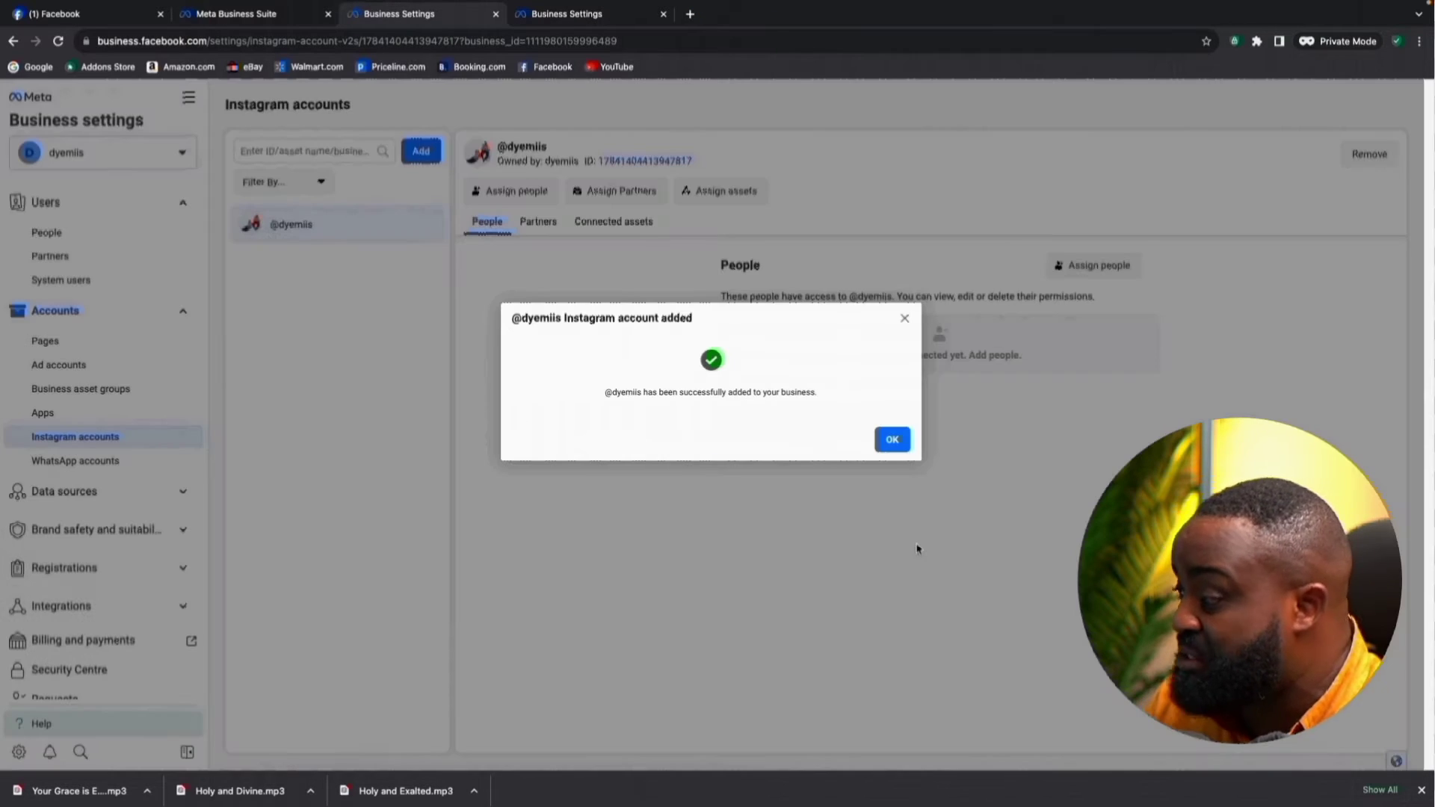
{"action": "left_click", "coordinate": [892, 440]}
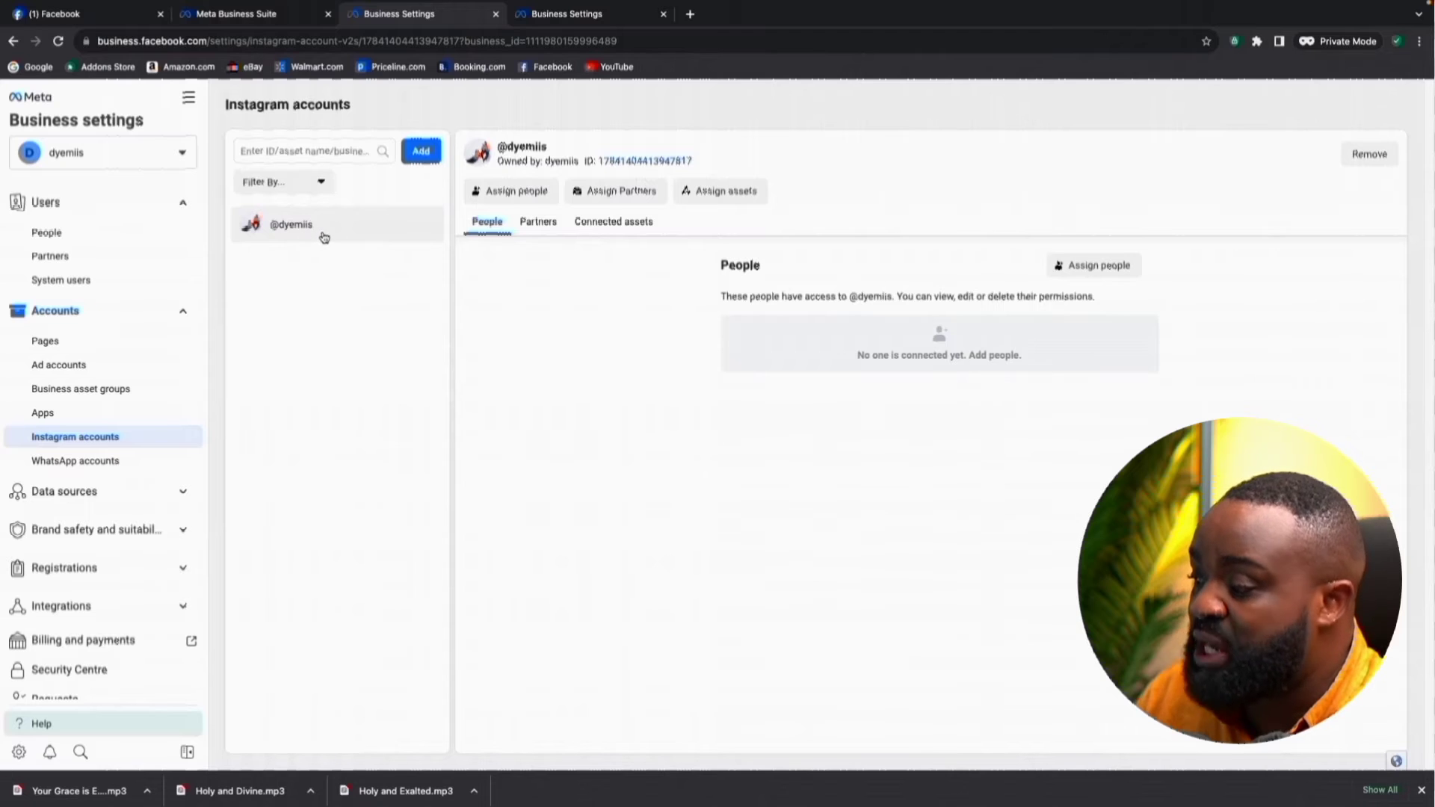
{"action": "left_click", "coordinate": [86, 342]}
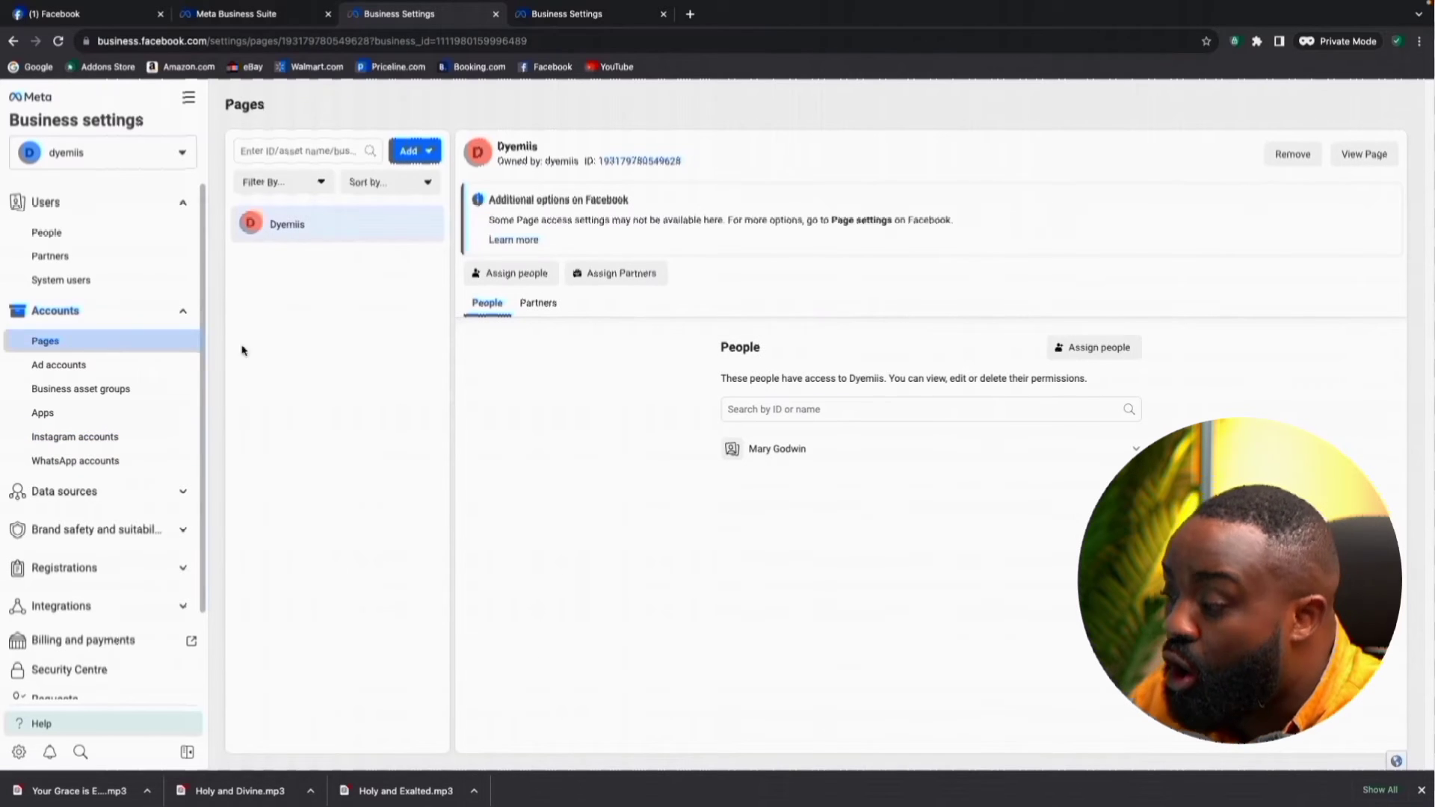
{"action": "left_click", "coordinate": [90, 439]}
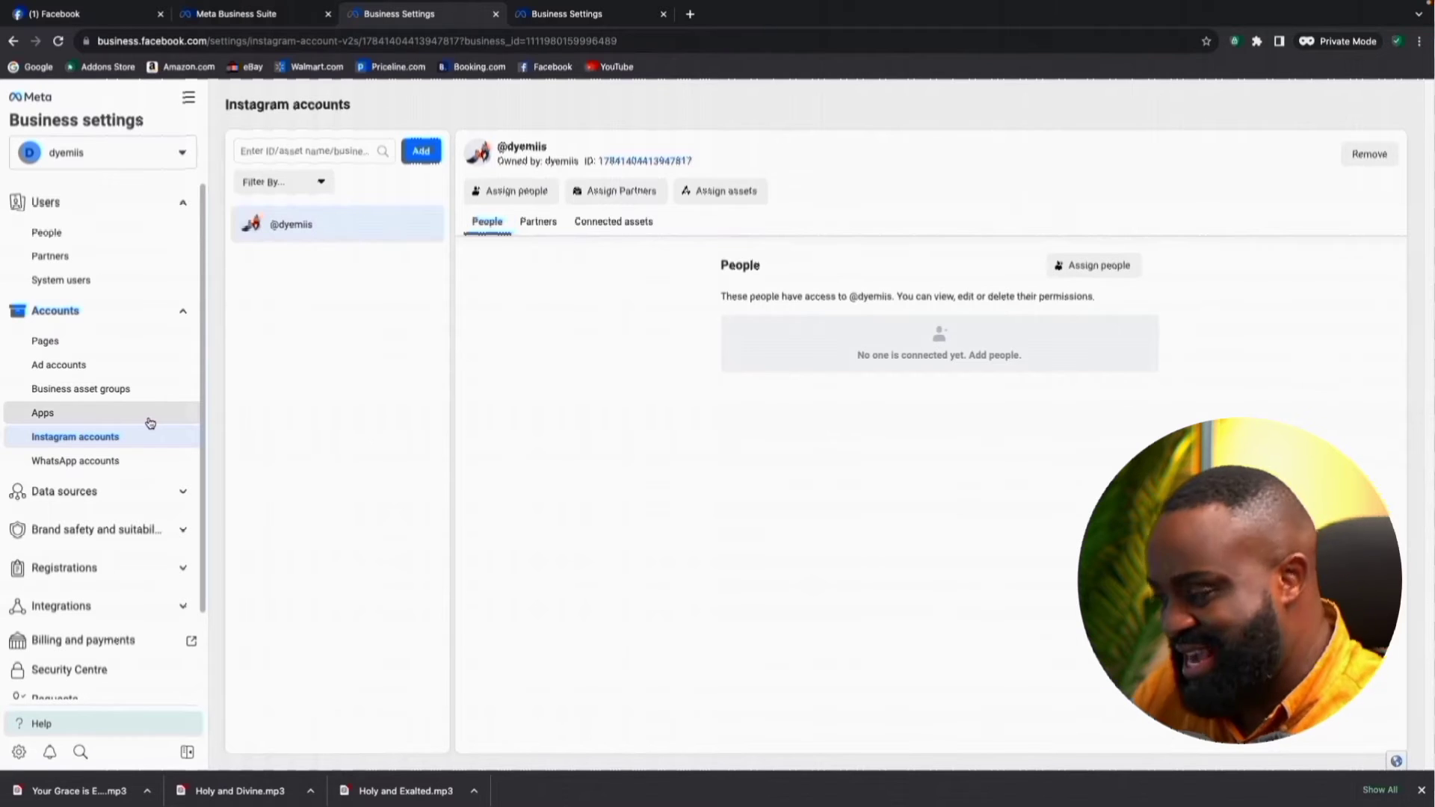
Start creating a new ad account for the dyemiis business and name it dyemiis
{"action": "left_click", "coordinate": [142, 372]}
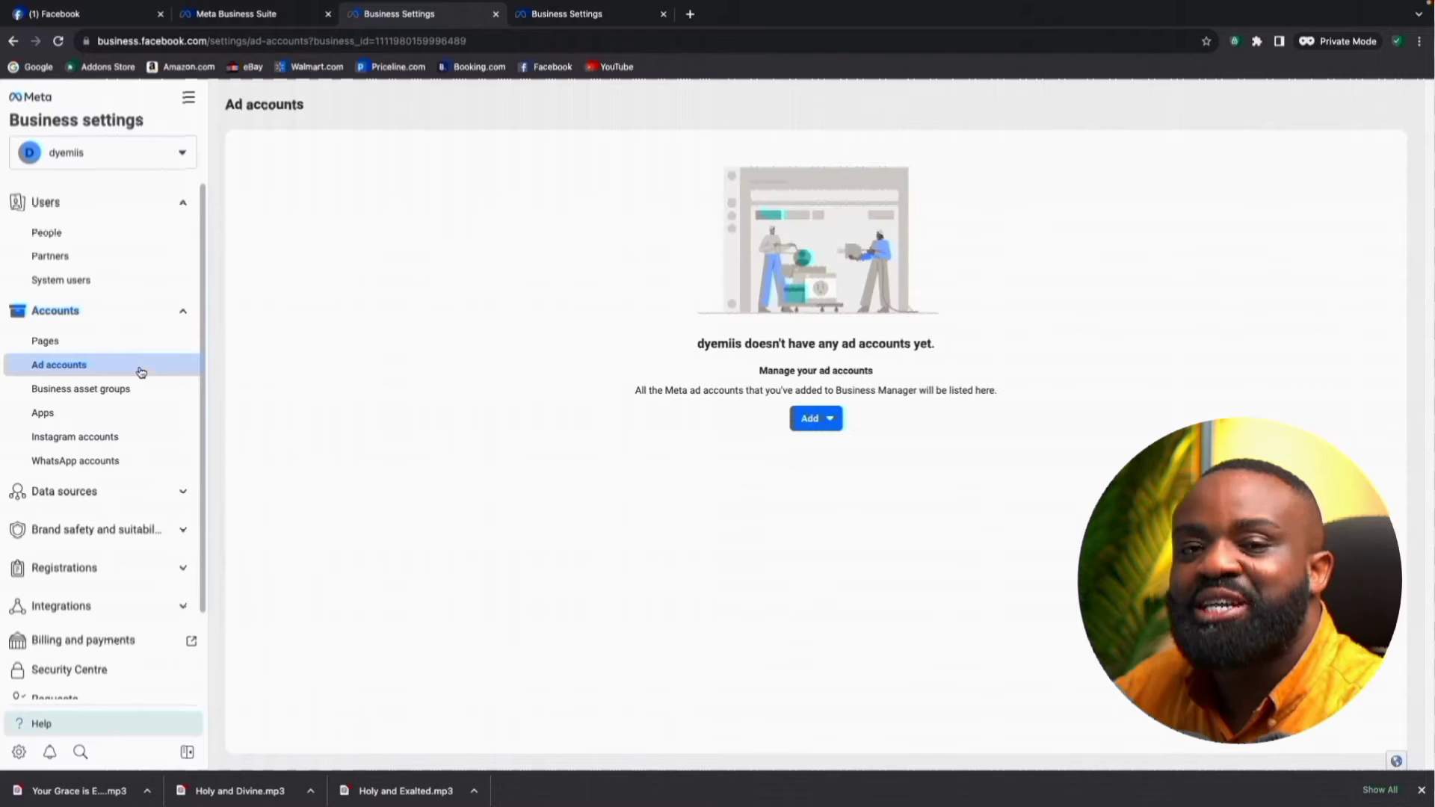
{"action": "left_click", "coordinate": [829, 420]}
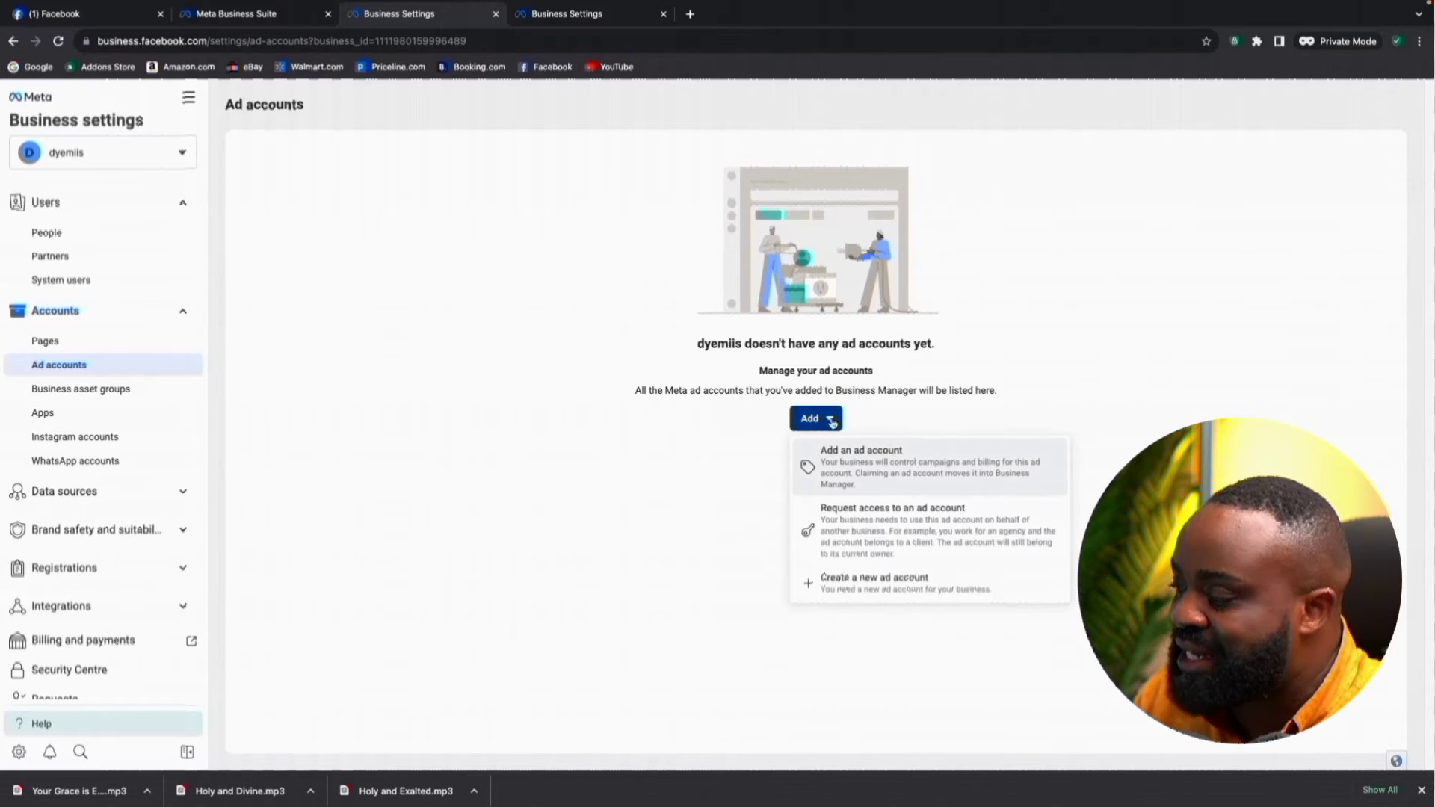
{"action": "left_click", "coordinate": [885, 582]}
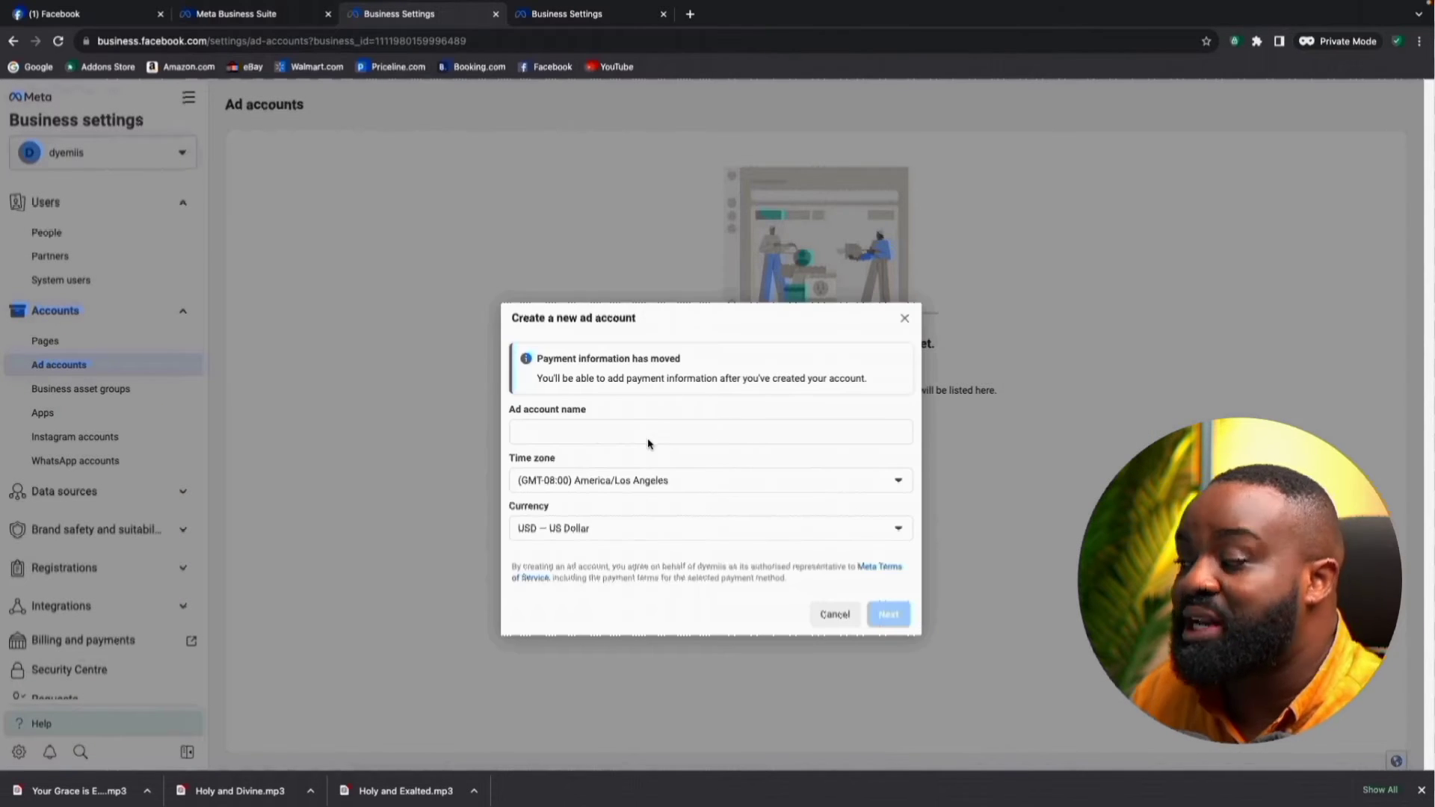
{"action": "left_click", "coordinate": [647, 432]}
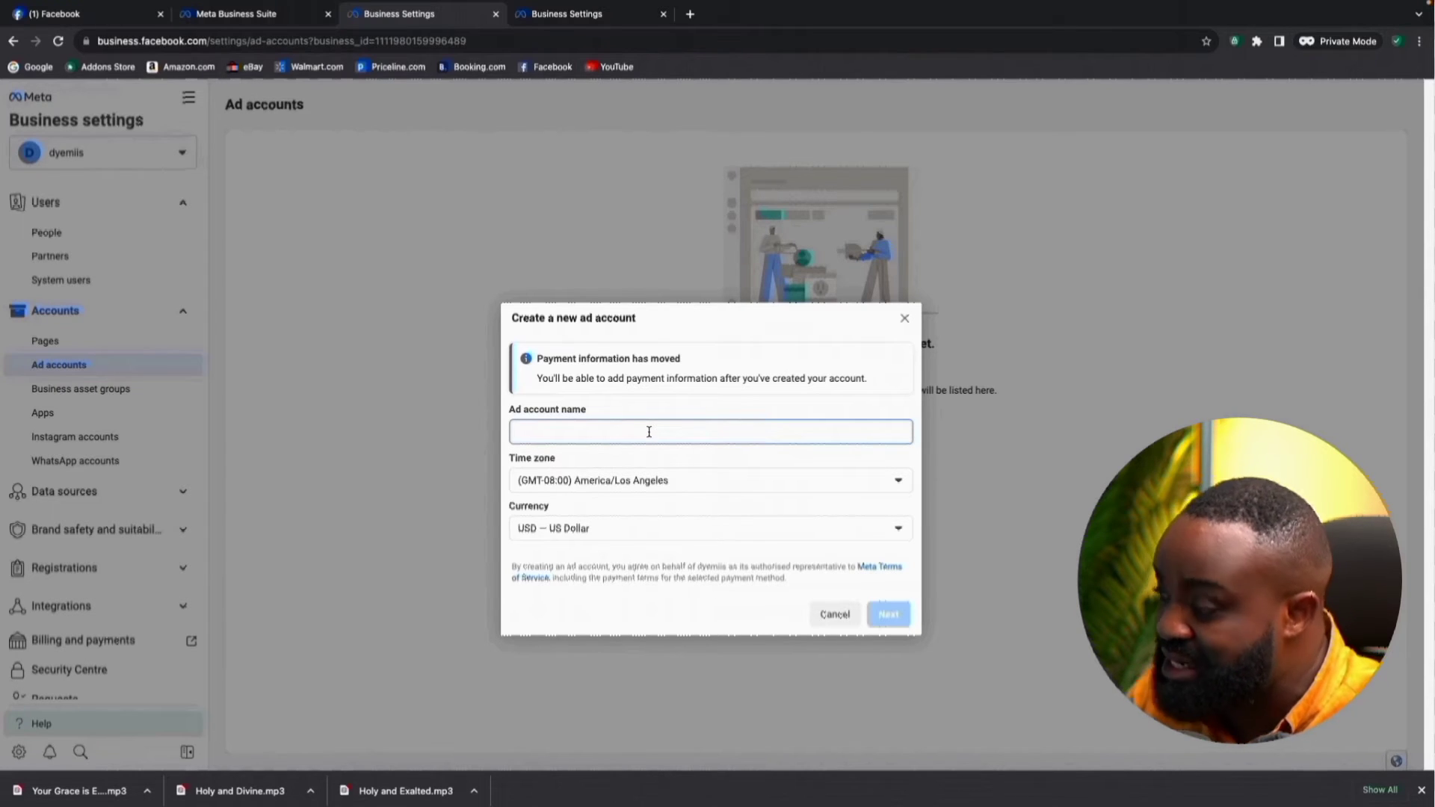
{"action": "type", "text": "dyemiis"}
Set the new ad account's time zone to (GMT+01:00) Africa/Lagos
{"action": "left_click", "coordinate": [699, 479]}
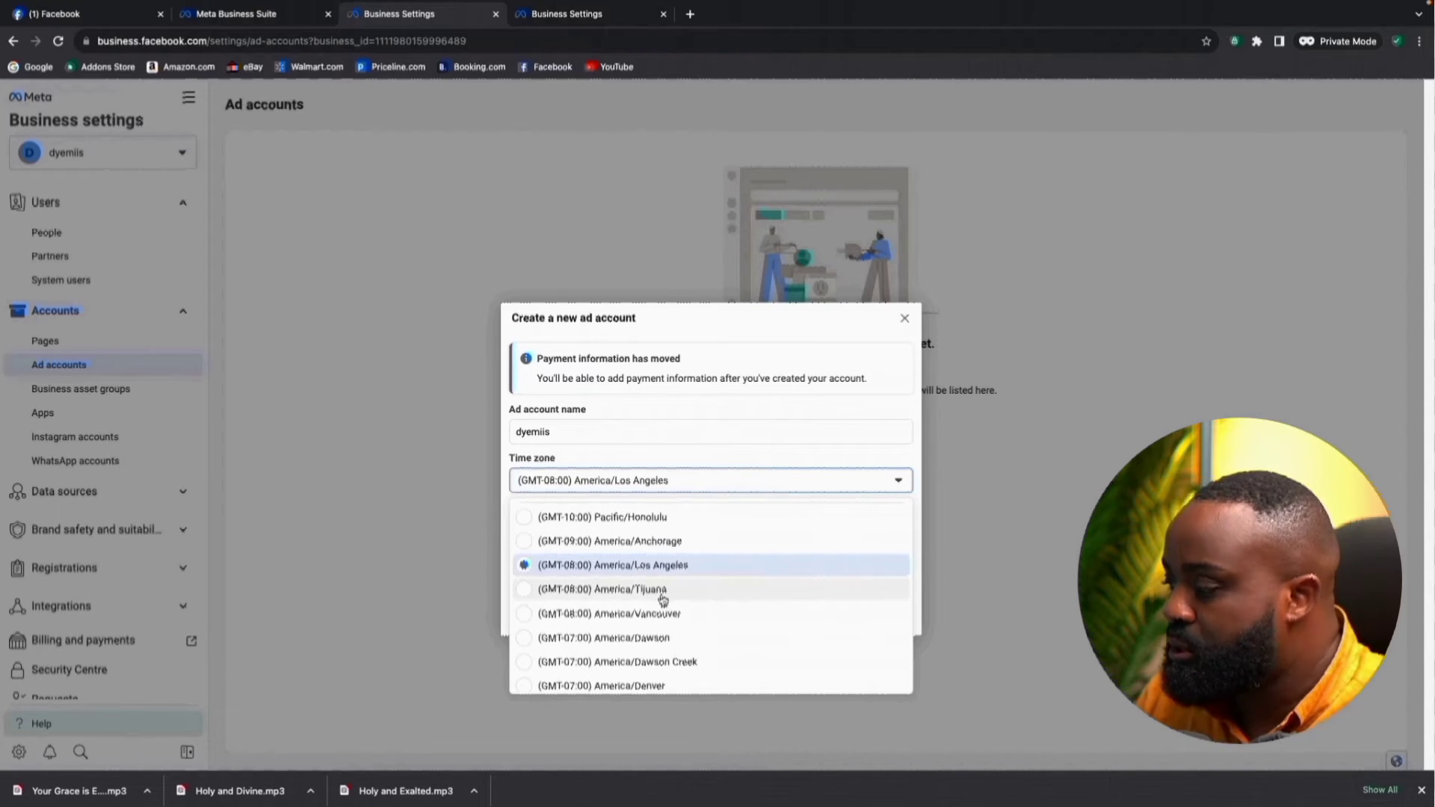
{"action": "scroll", "coordinate": [662, 595], "scroll_direction": "down", "scroll_amount": 2}
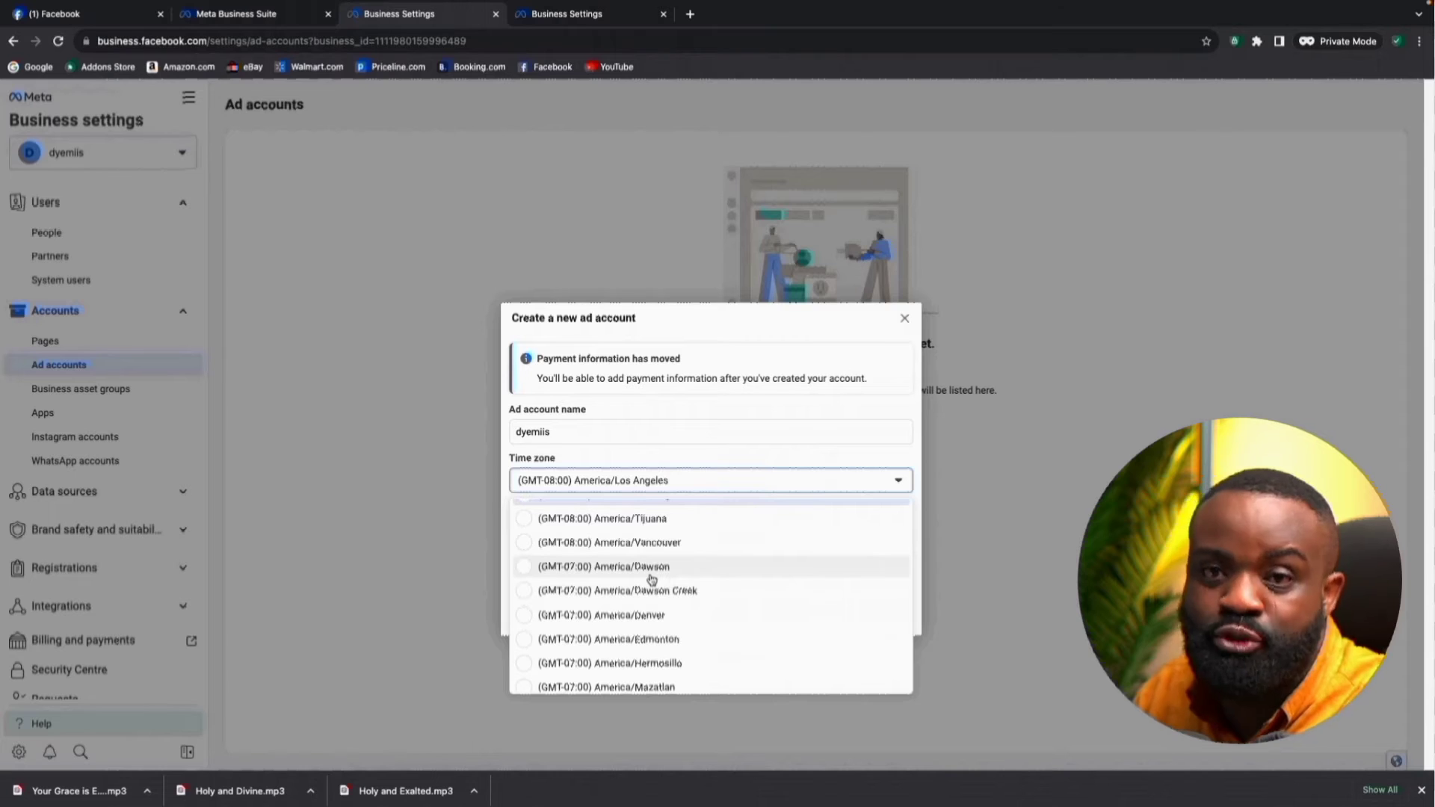
{"action": "scroll", "coordinate": [682, 591], "scroll_direction": "down", "scroll_amount": 3}
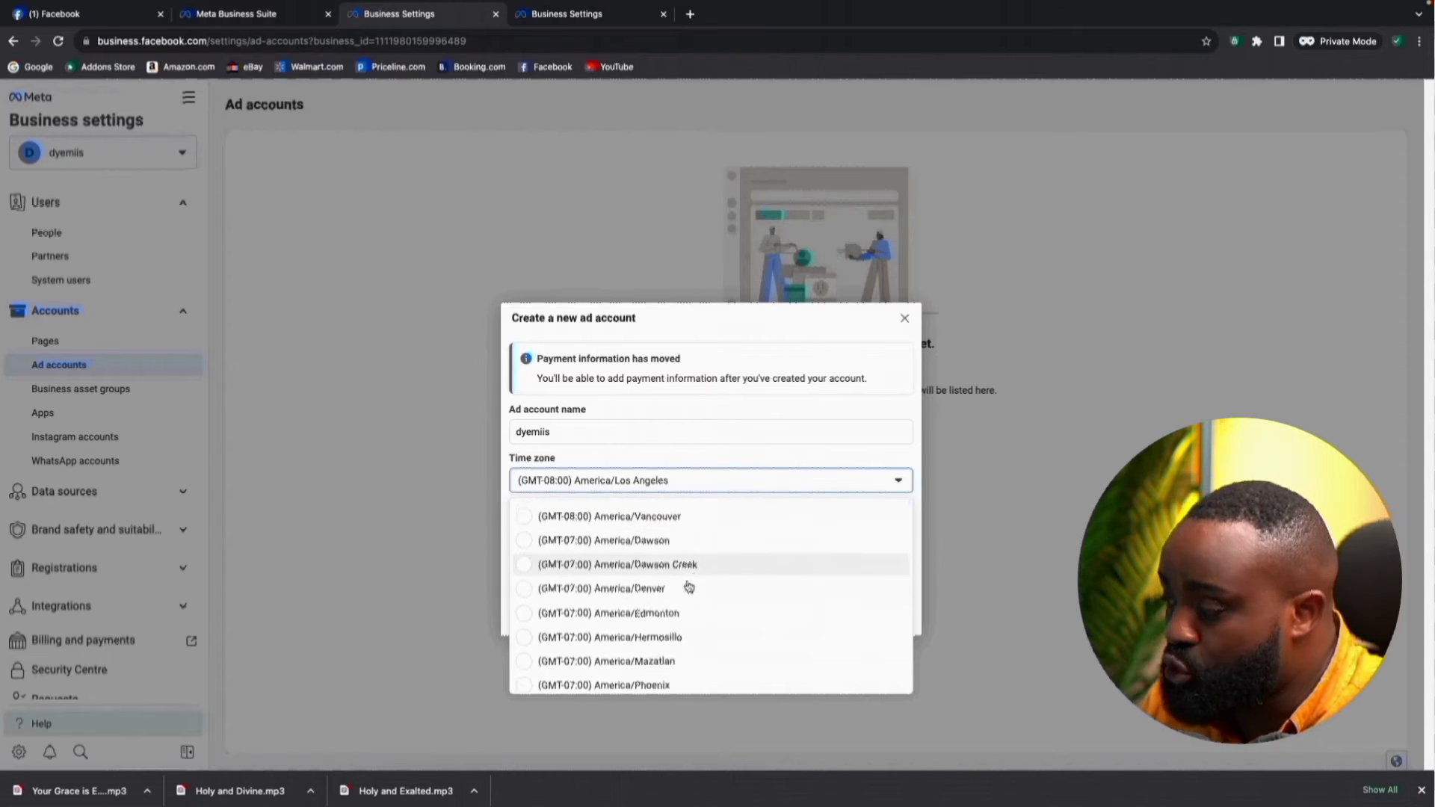
{"action": "scroll", "coordinate": [682, 594], "scroll_direction": "down", "scroll_amount": 10}
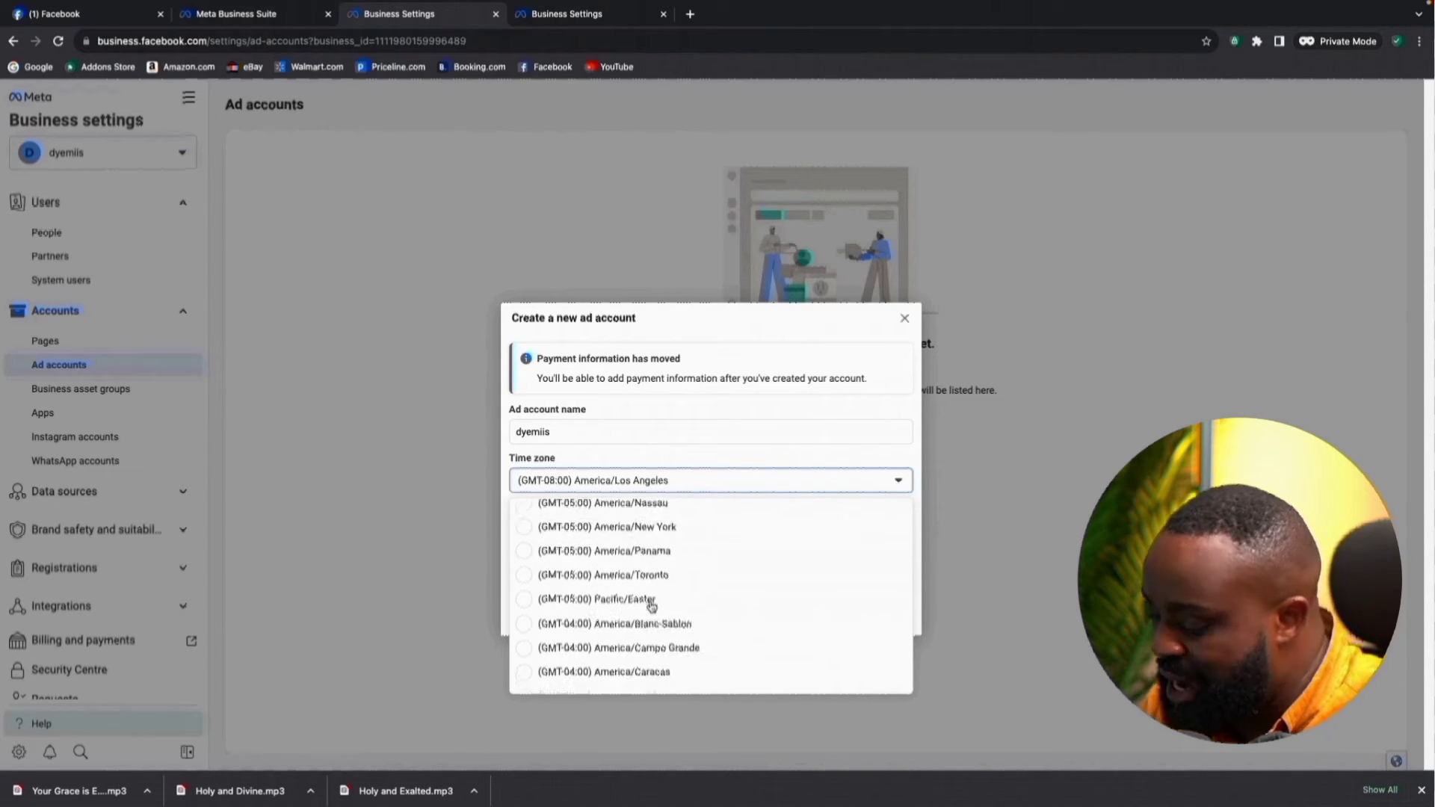
{"action": "scroll", "coordinate": [652, 607], "scroll_direction": "down", "scroll_amount": 6}
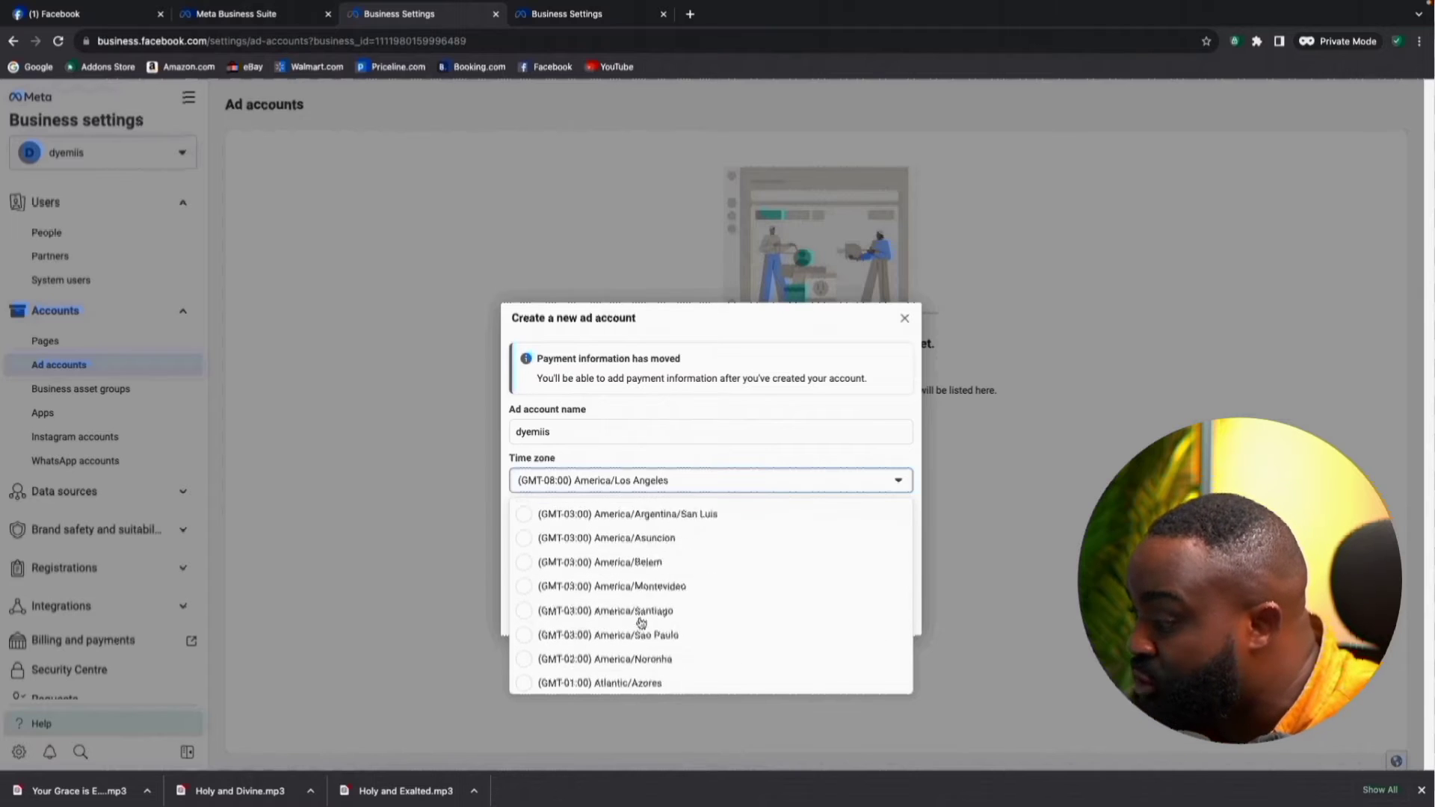
{"action": "scroll", "coordinate": [666, 616], "scroll_direction": "down", "scroll_amount": 2}
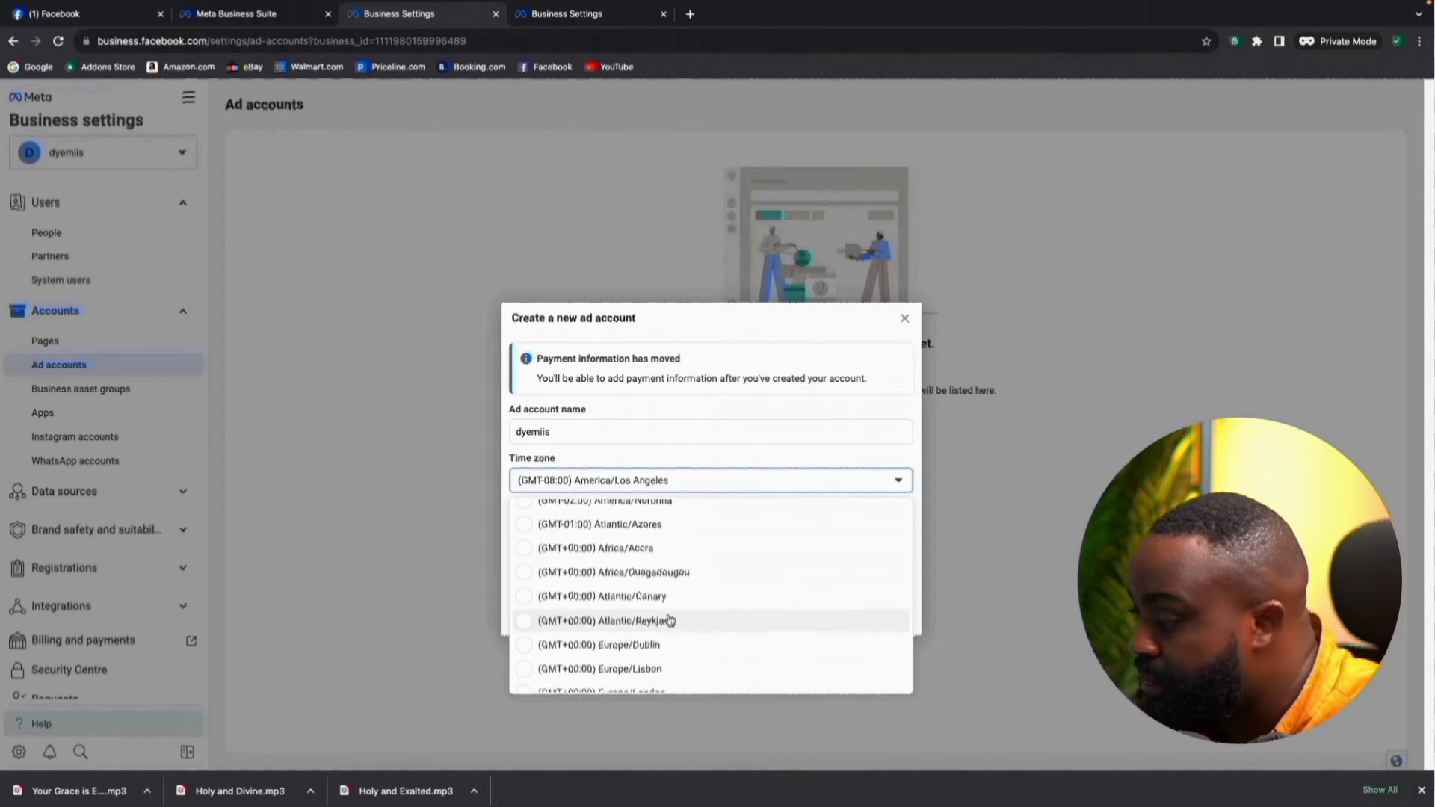
{"action": "scroll", "coordinate": [666, 616], "scroll_direction": "down", "scroll_amount": 3}
{"action": "left_click", "coordinate": [628, 616]}
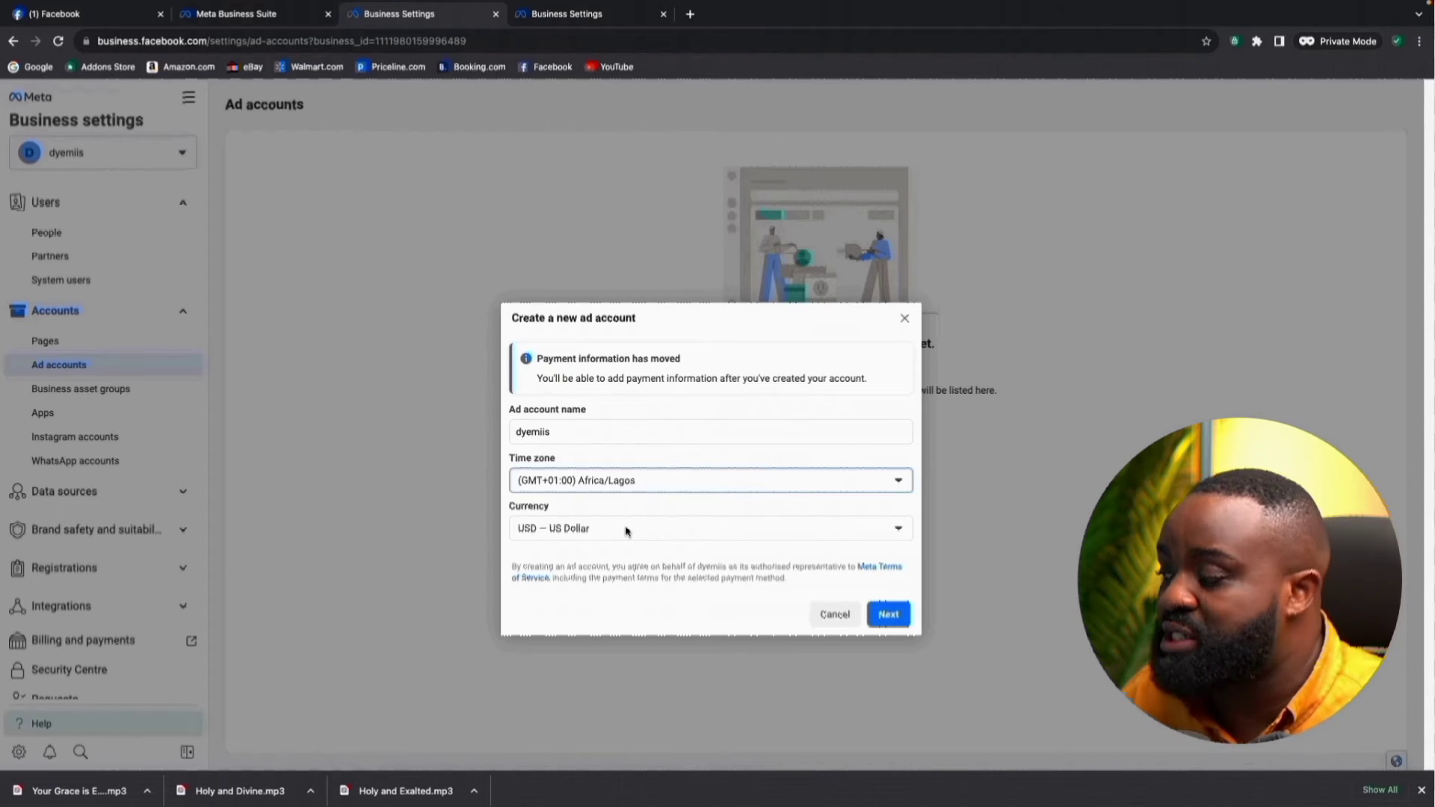
Set the new ad account's currency to NGN – Nigerian Naira
{"action": "left_click", "coordinate": [626, 532]}
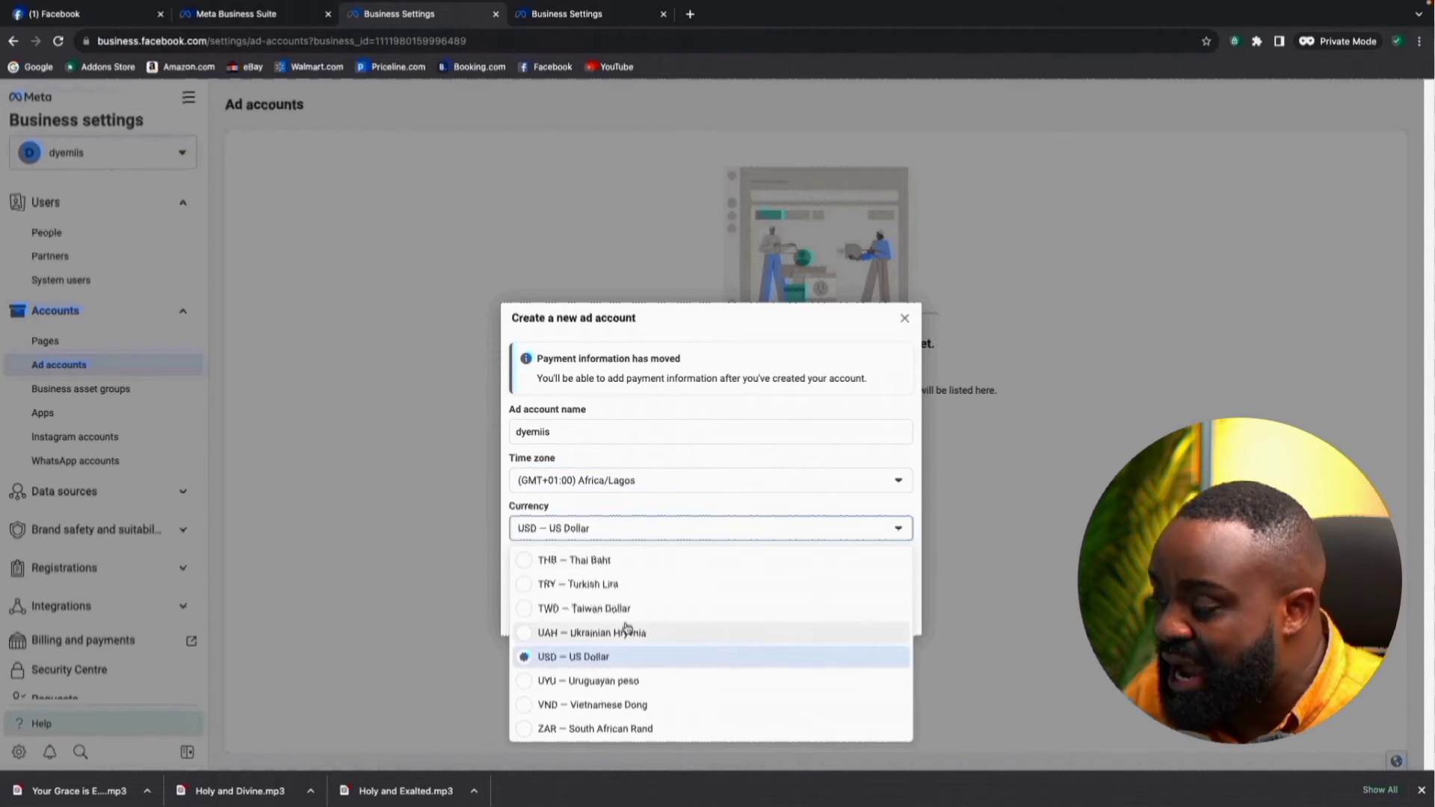
{"action": "scroll", "coordinate": [626, 627], "scroll_direction": "up", "scroll_amount": 5}
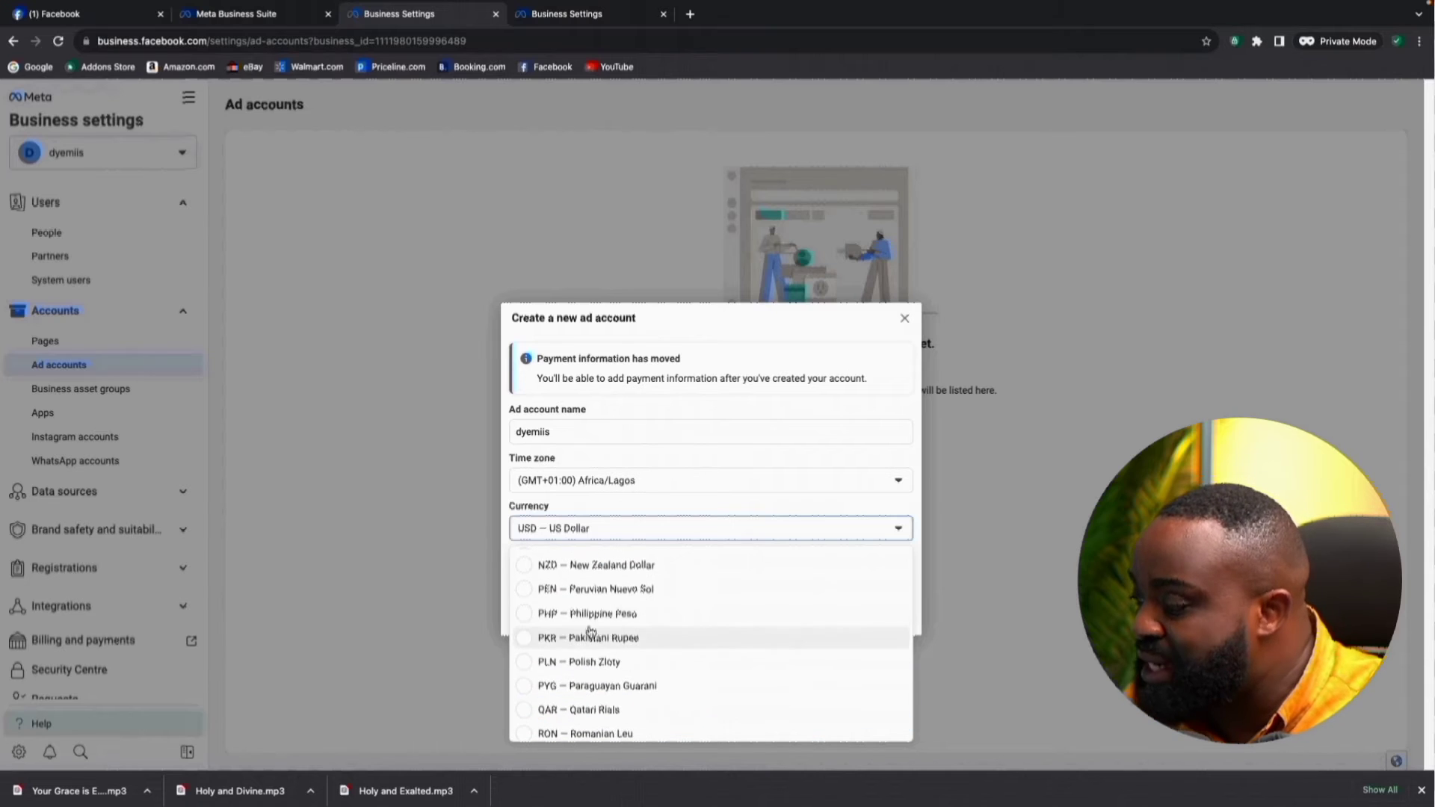
{"action": "scroll", "coordinate": [585, 594], "scroll_direction": "up", "scroll_amount": 2}
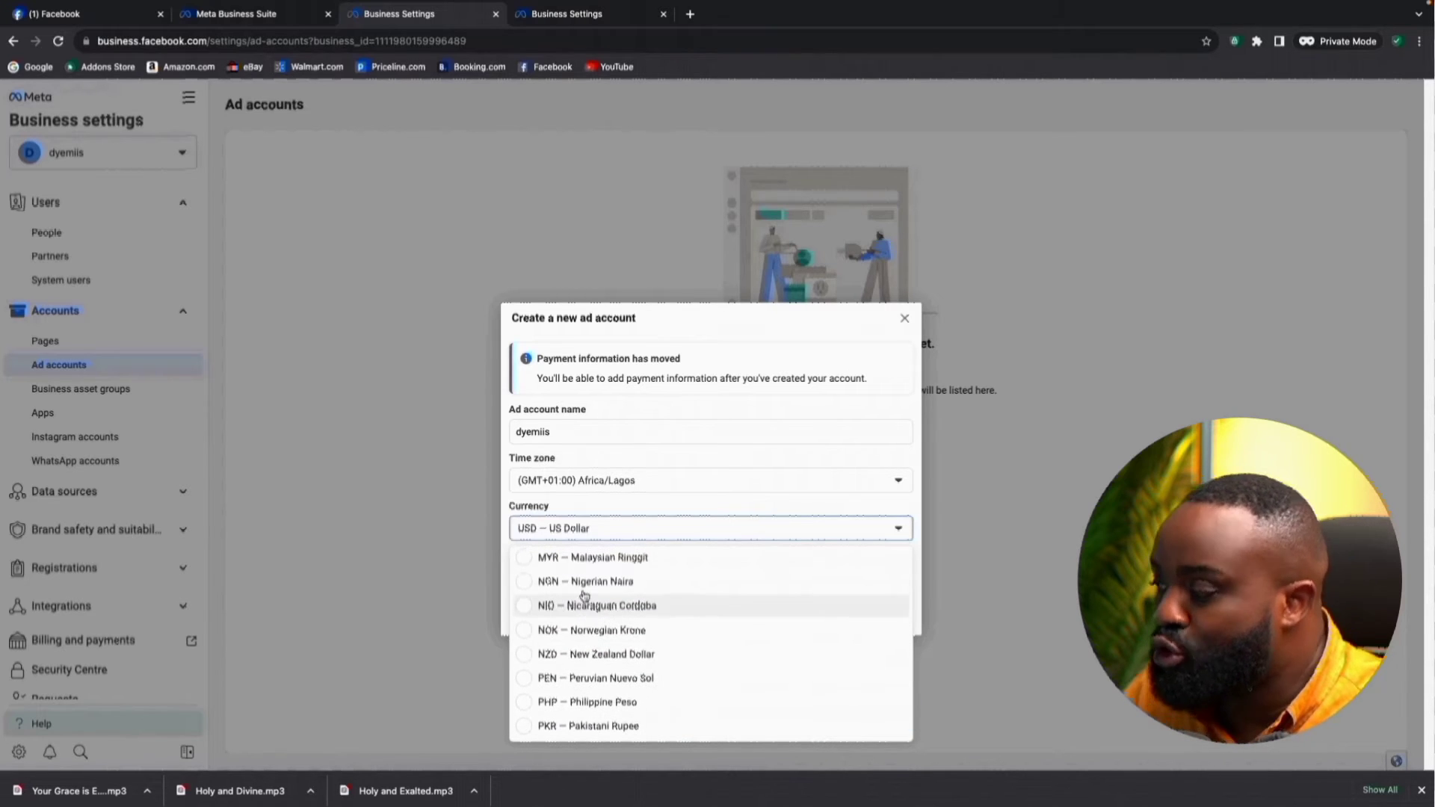
{"action": "left_click", "coordinate": [583, 580]}
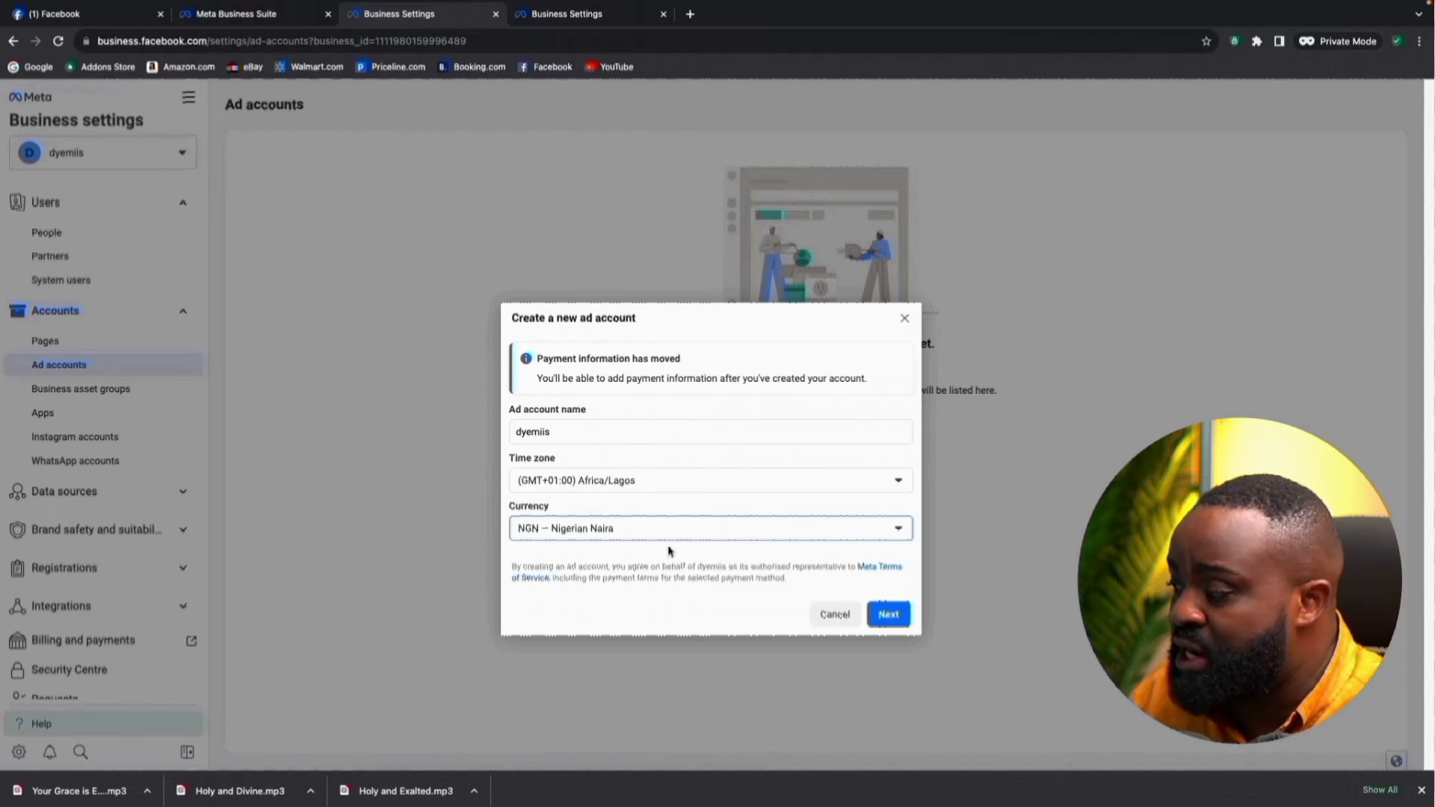
Designate the ad account for use by My business (dyemiis) and create it
{"action": "left_click", "coordinate": [894, 612]}
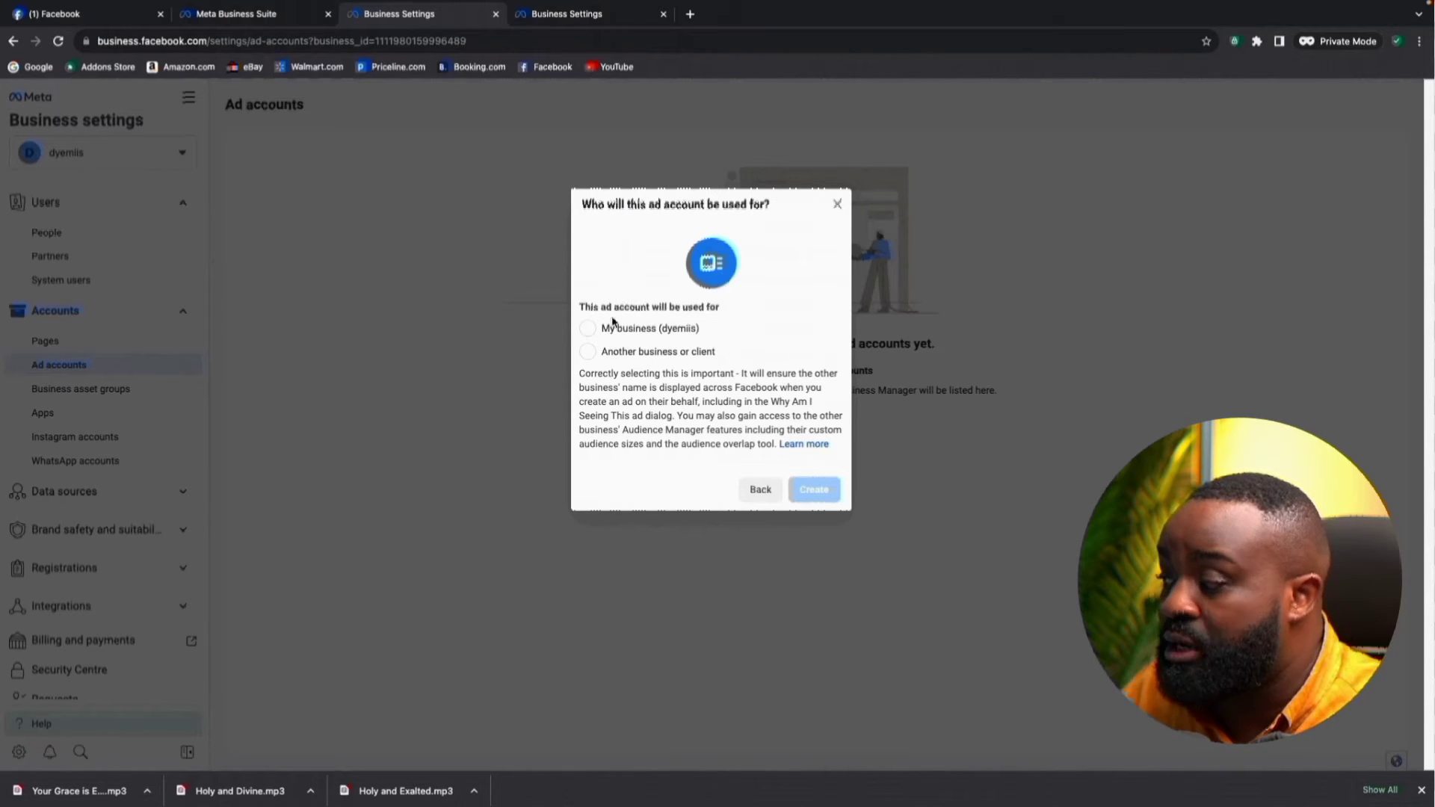
{"action": "left_click", "coordinate": [637, 334]}
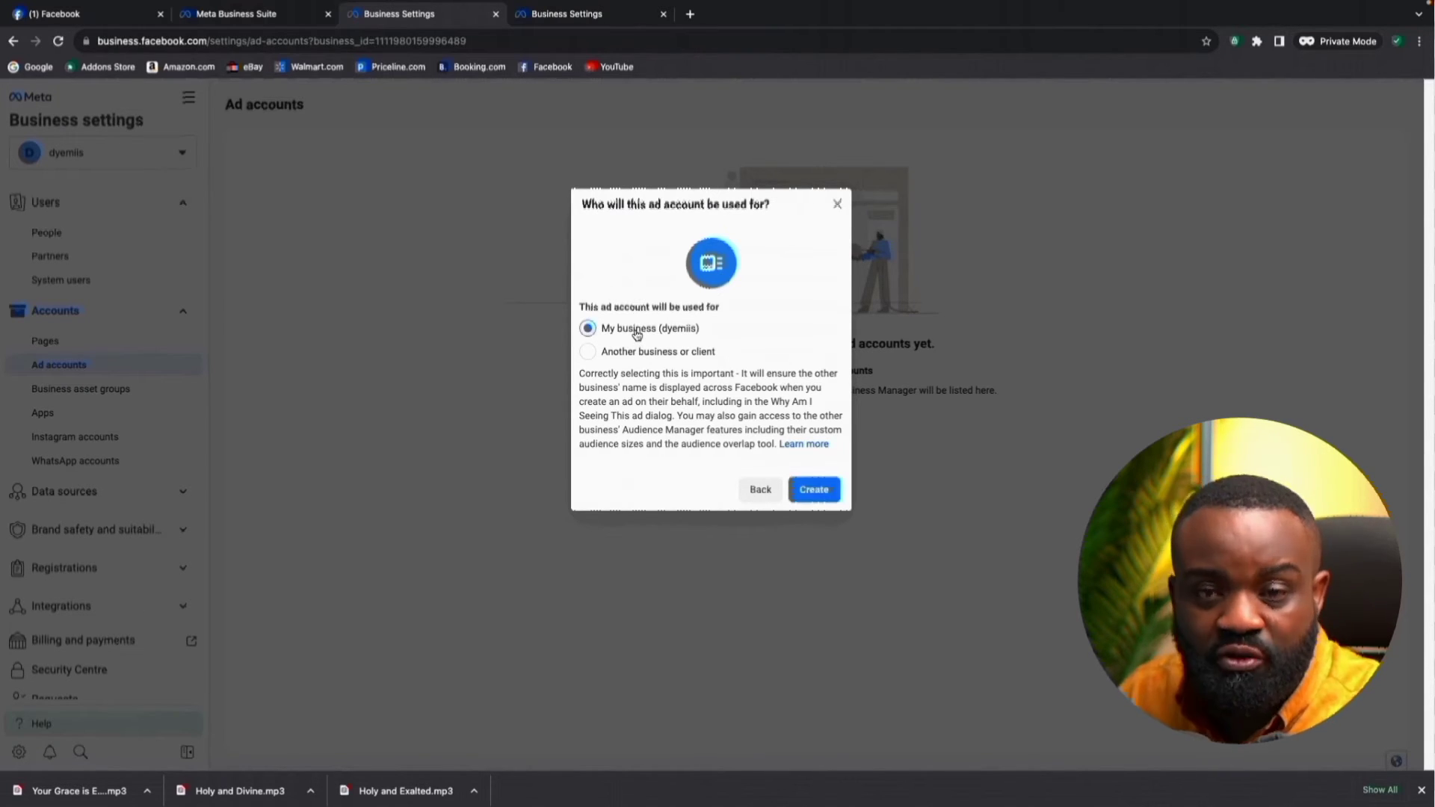
{"action": "left_click", "coordinate": [814, 491]}
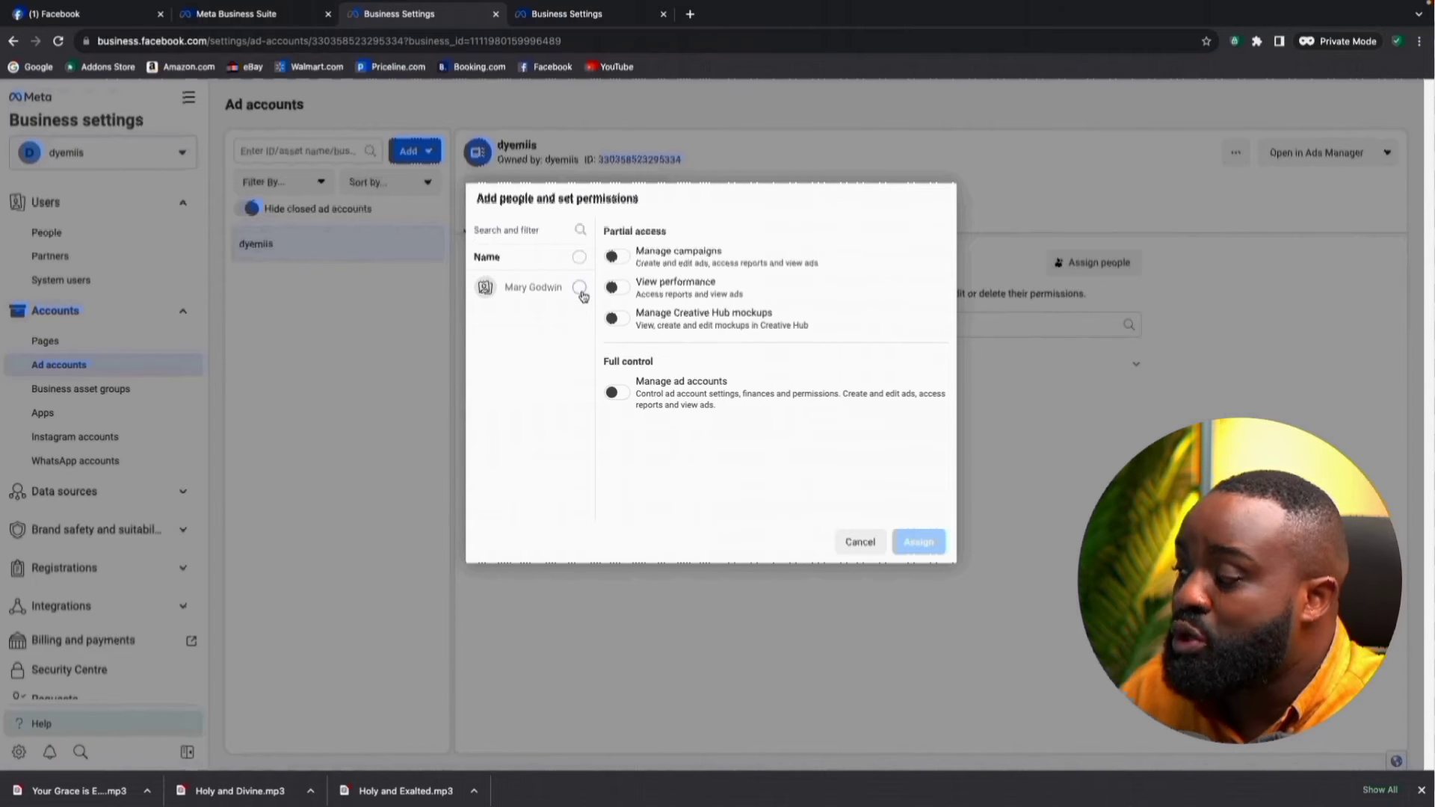
Assign the only listed person to the new ad account with the Manage campaigns permission
{"action": "left_click", "coordinate": [581, 293]}
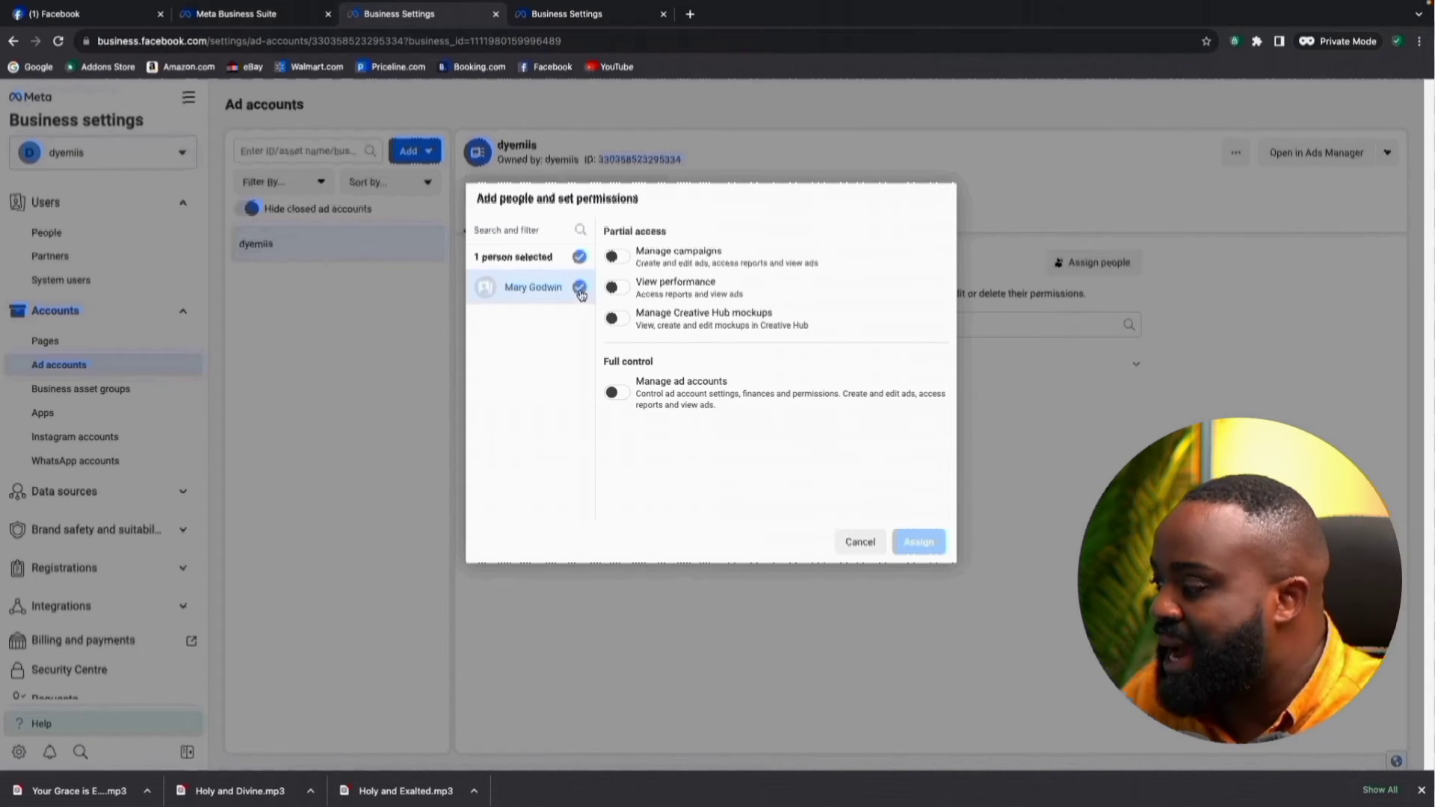
{"action": "left_click", "coordinate": [616, 257]}
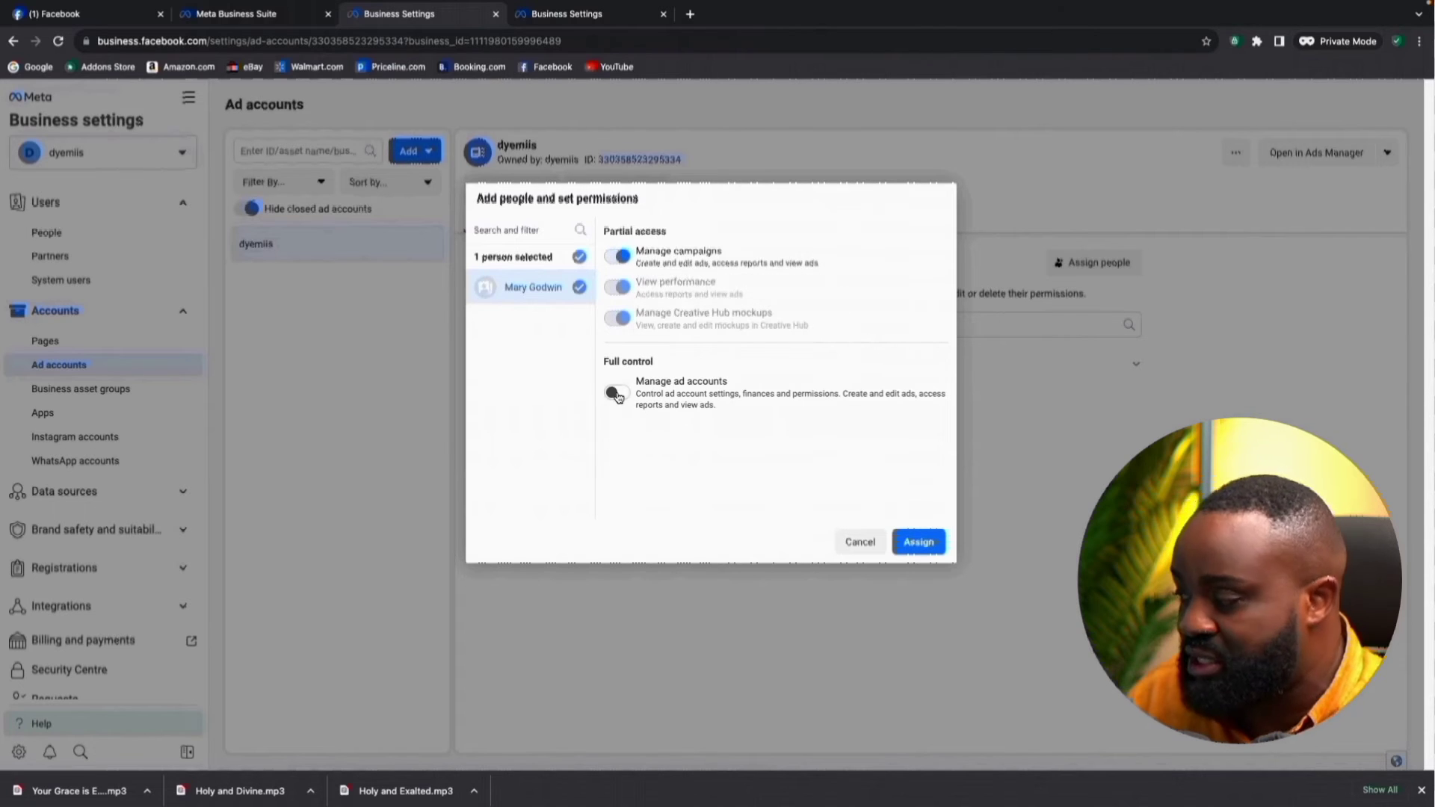
{"action": "left_click", "coordinate": [919, 542]}
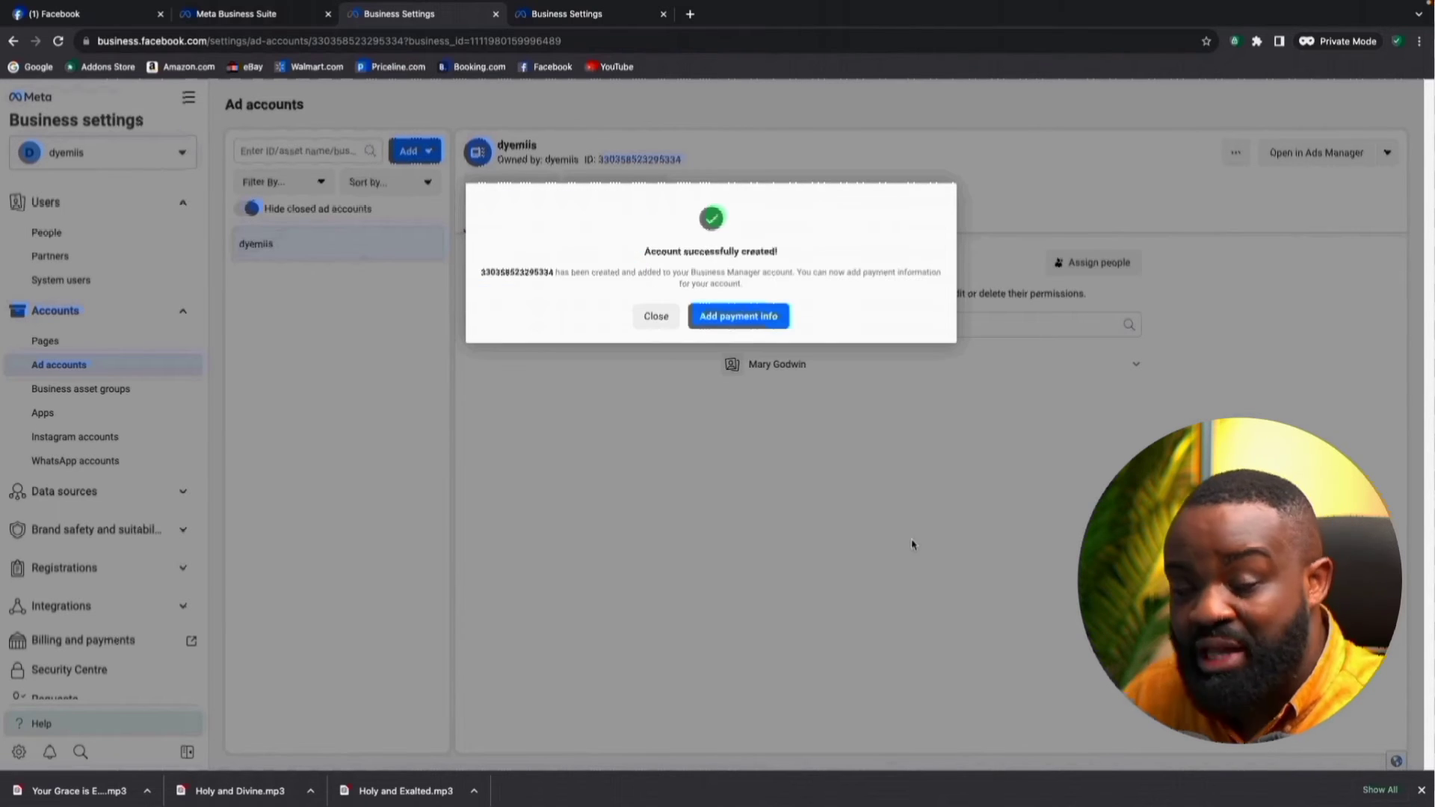
Add payment information, accepting Nigeria, Nigerian Naira and Africa/Lagos, choose Naira Payment with MasterCard/VISA, and skip the VAT ID
{"action": "left_click", "coordinate": [746, 318]}
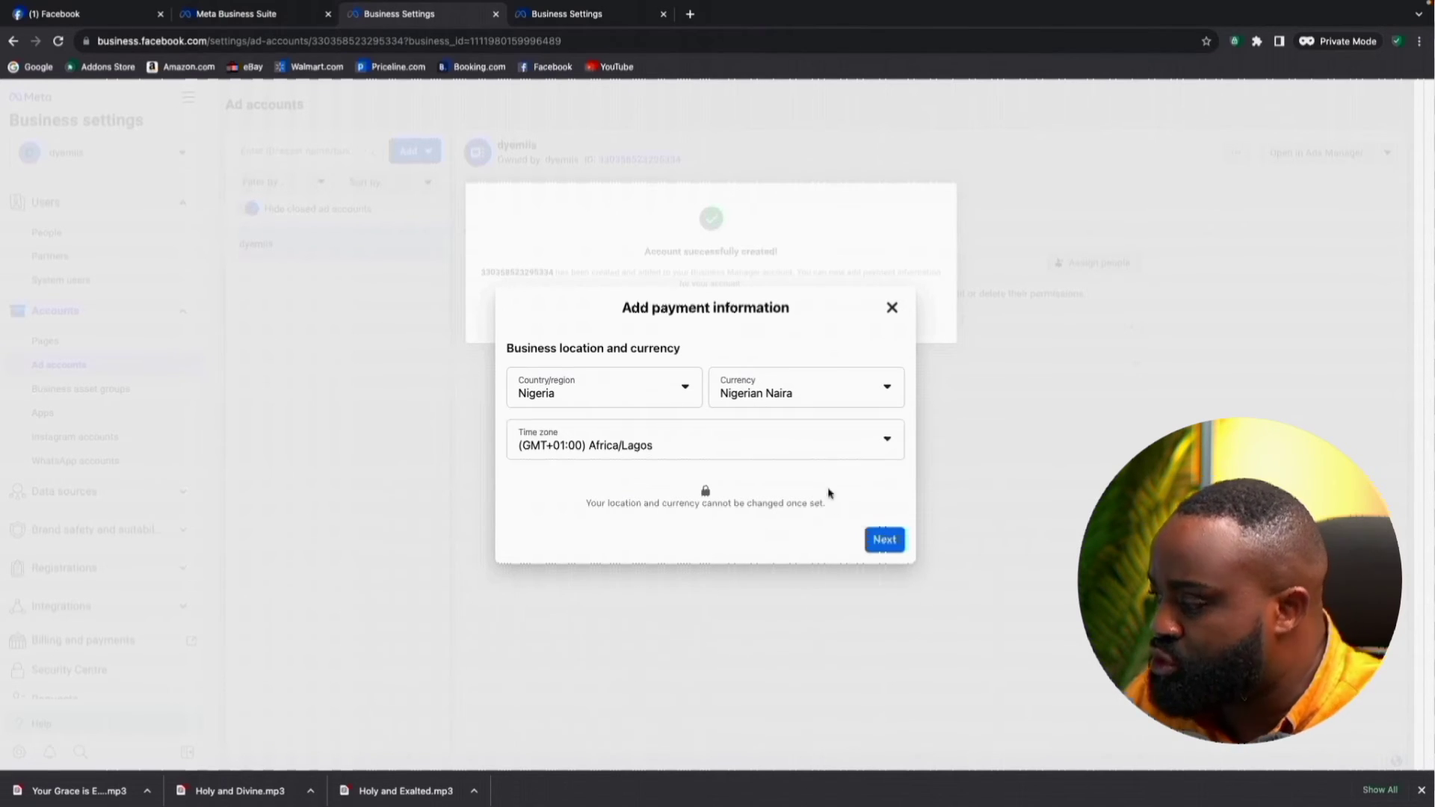
{"action": "left_click", "coordinate": [886, 540]}
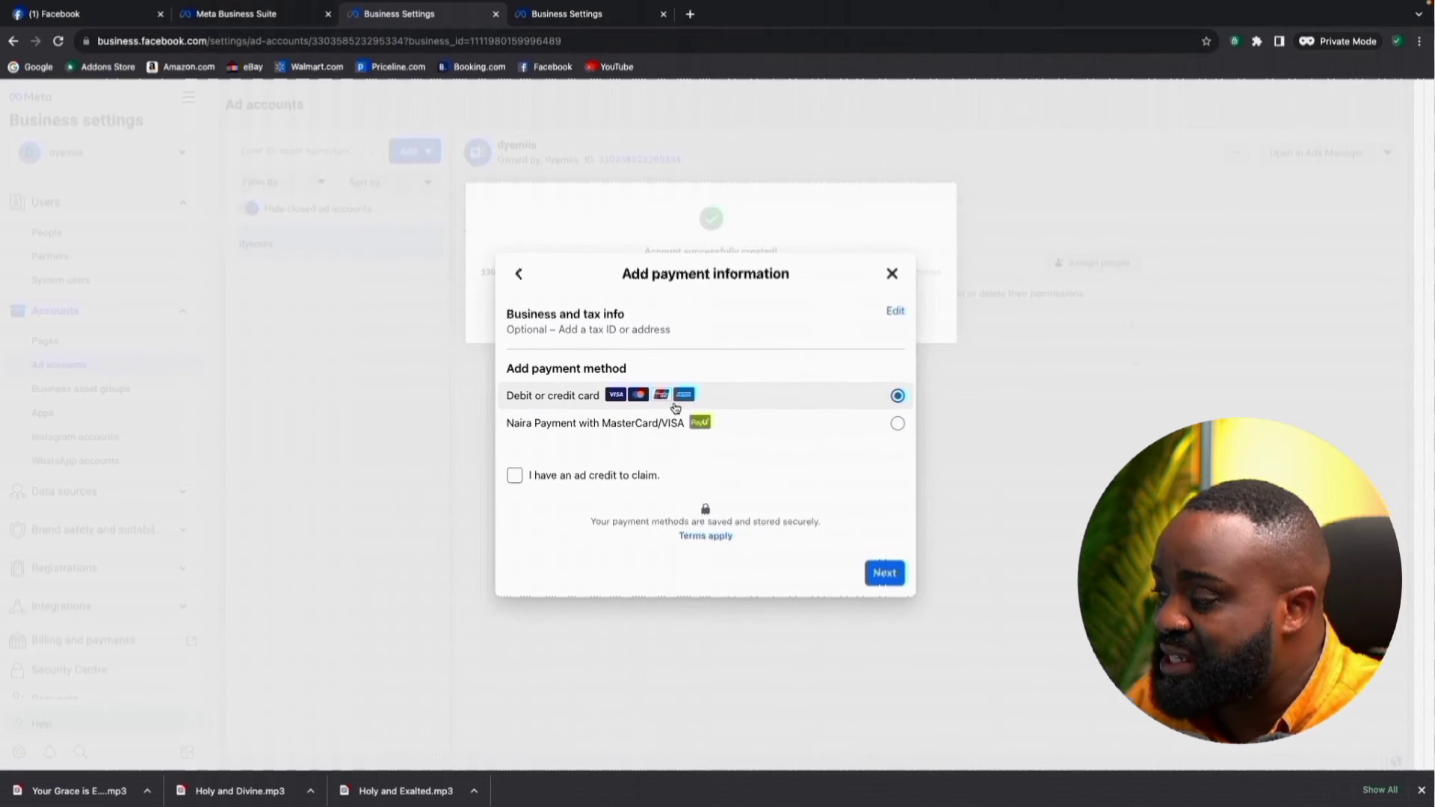
{"action": "left_click", "coordinate": [748, 433]}
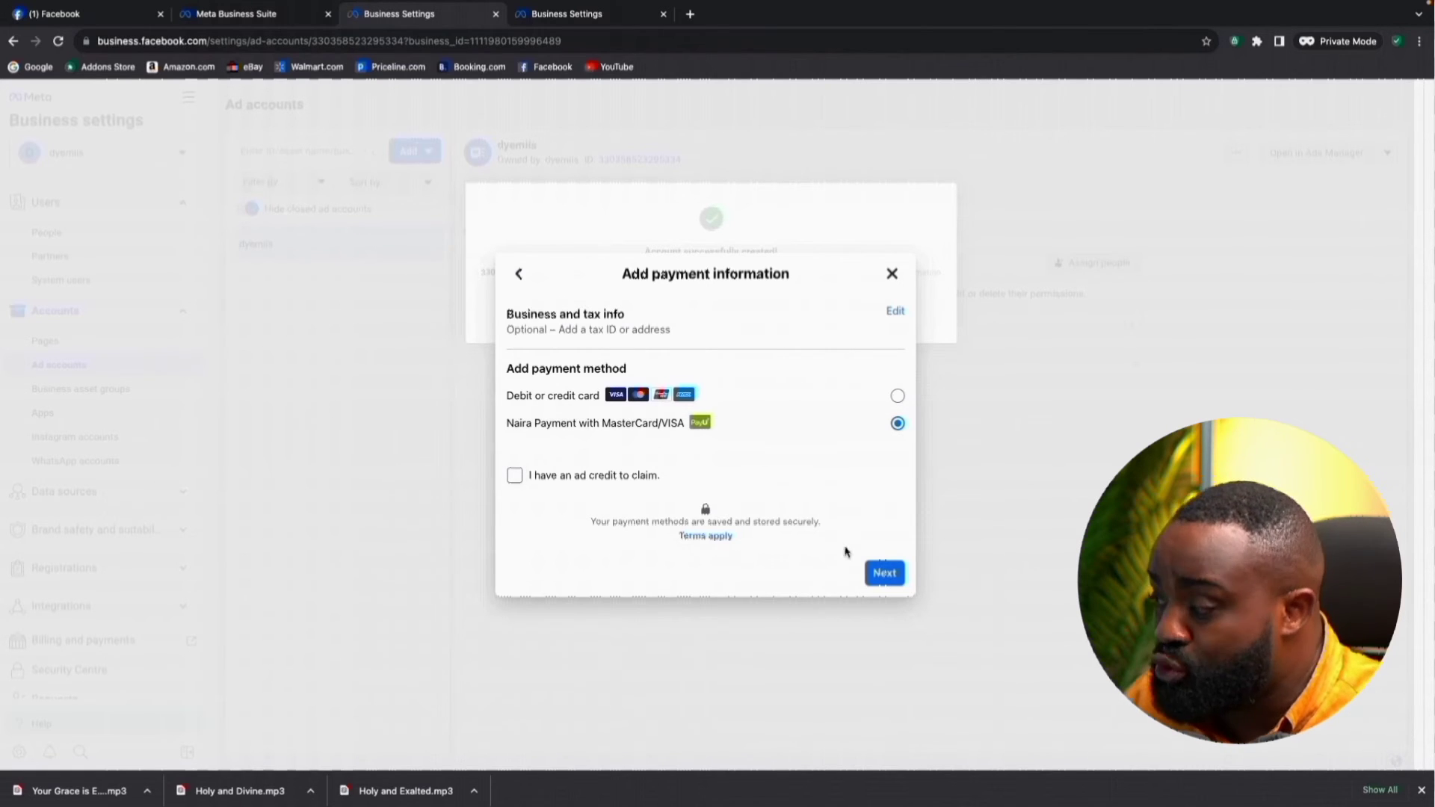
{"action": "left_click", "coordinate": [889, 578]}
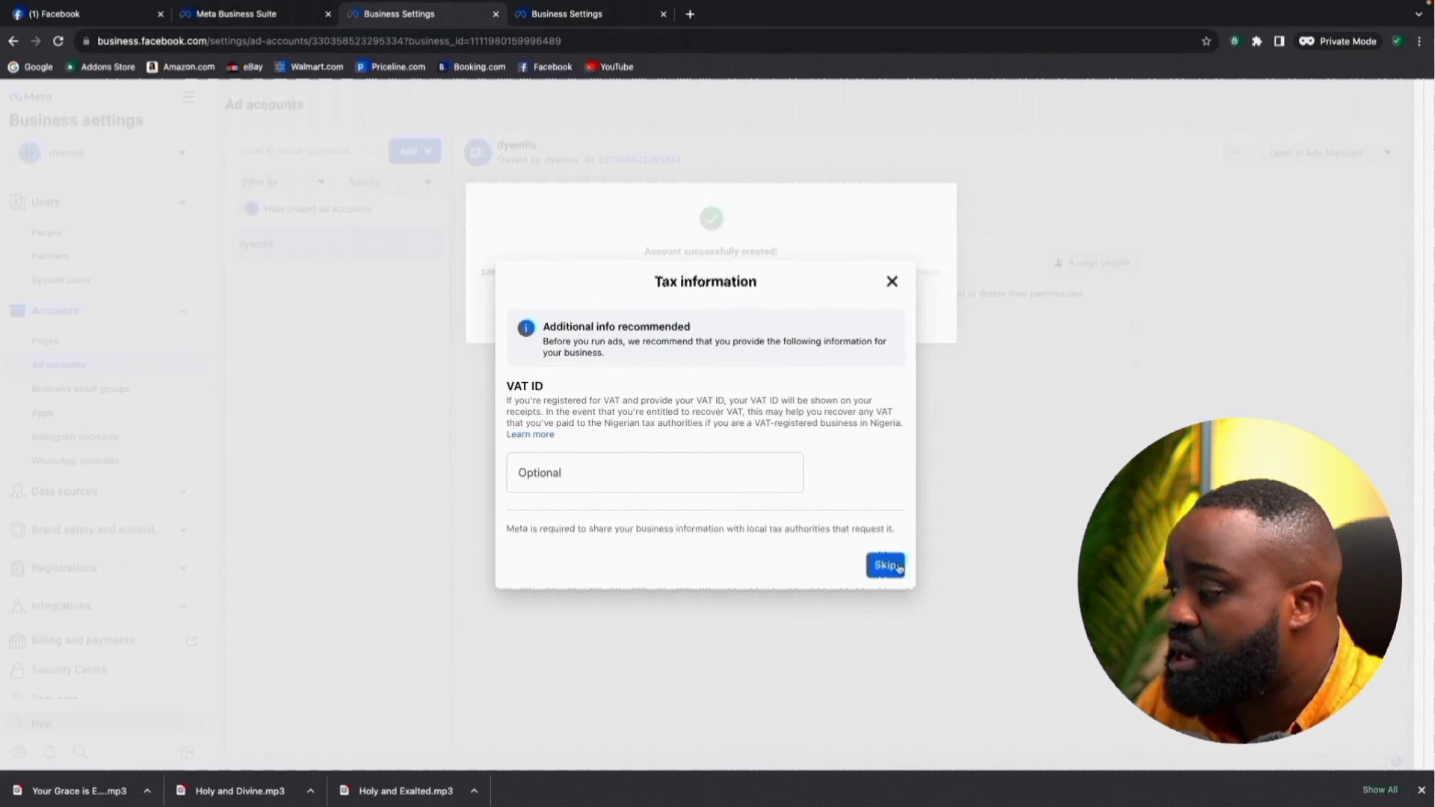
{"action": "left_click", "coordinate": [887, 566]}
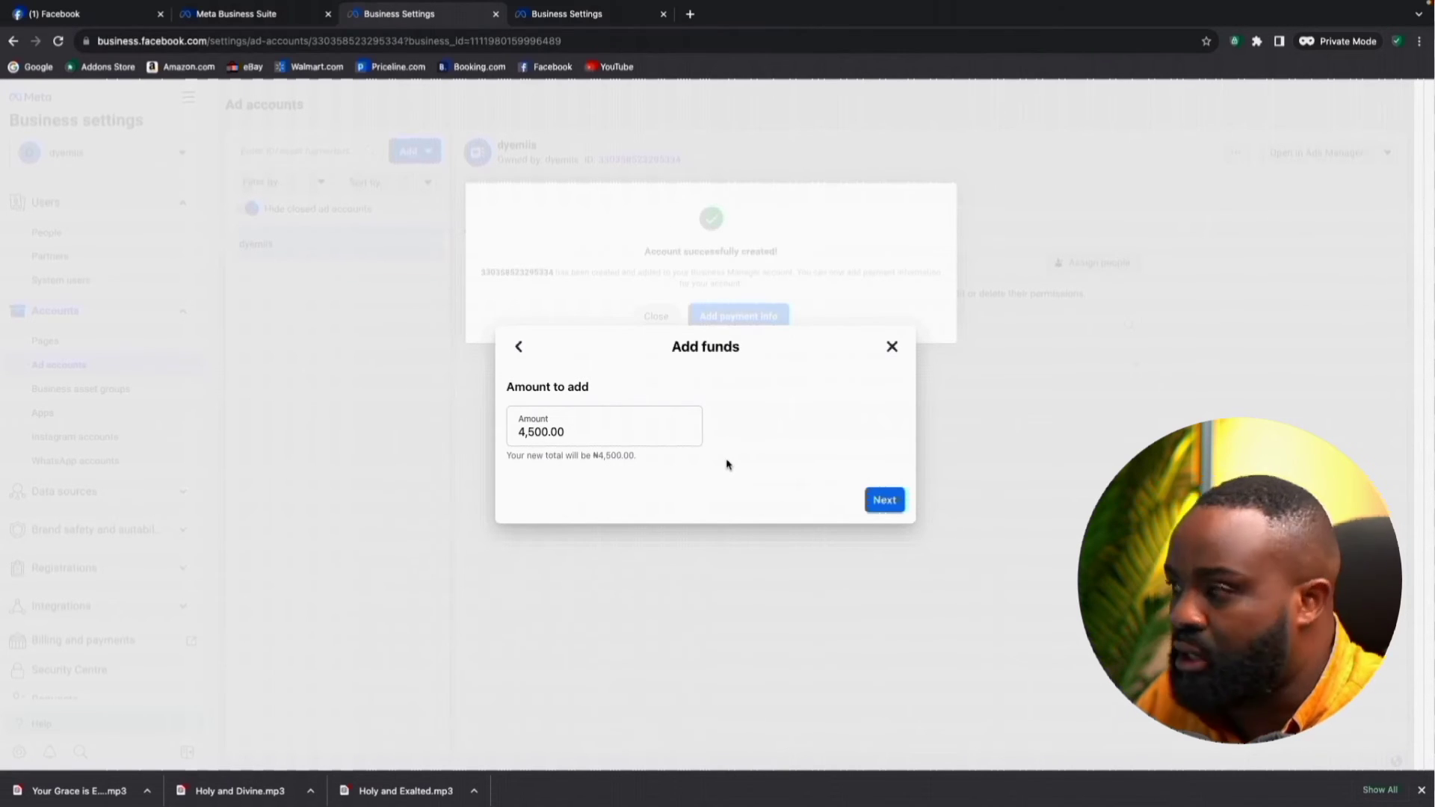
Continue with 4,500.00 as the amount of funds to add and open the PayU card payment page
{"action": "left_click", "coordinate": [897, 502]}
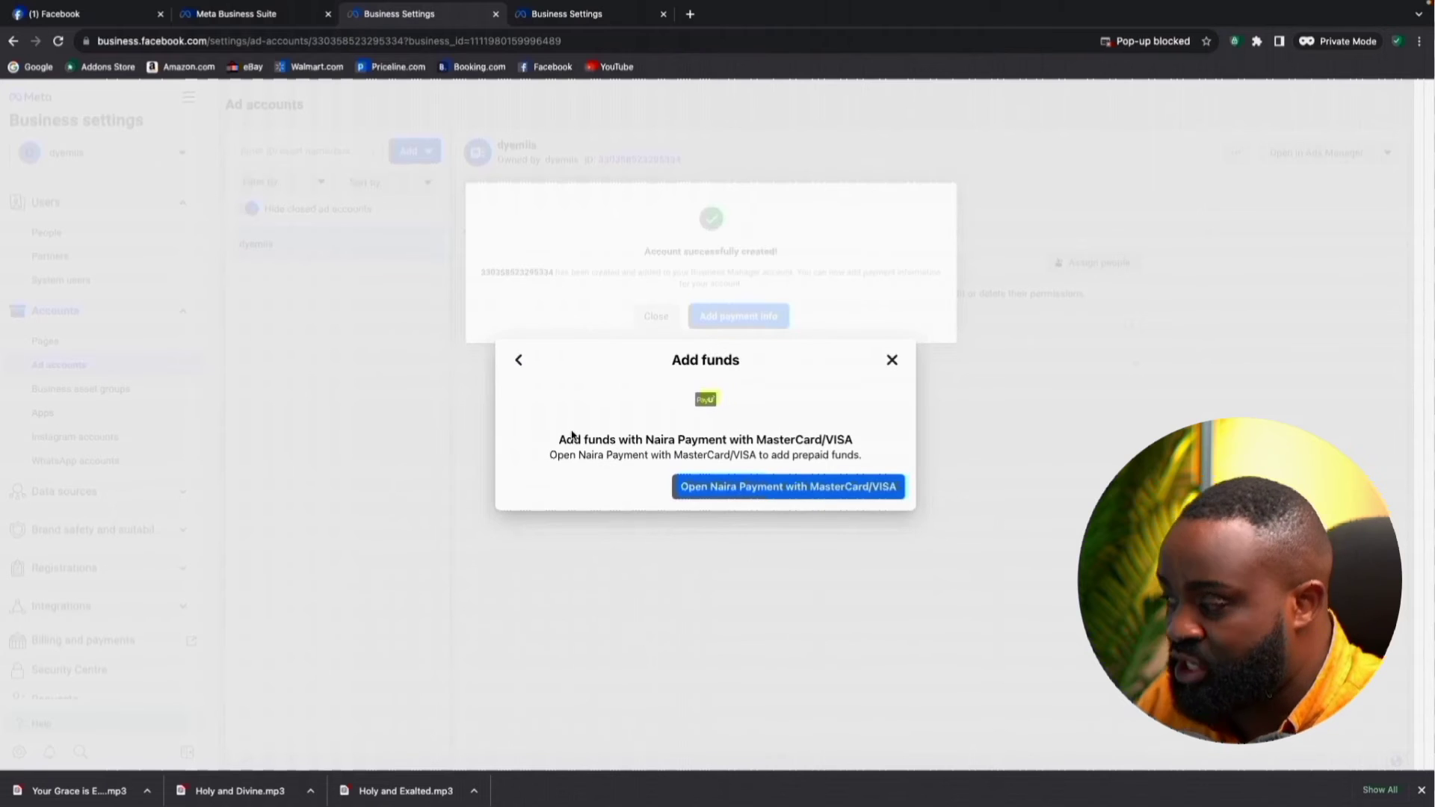
{"action": "left_click", "coordinate": [798, 490]}
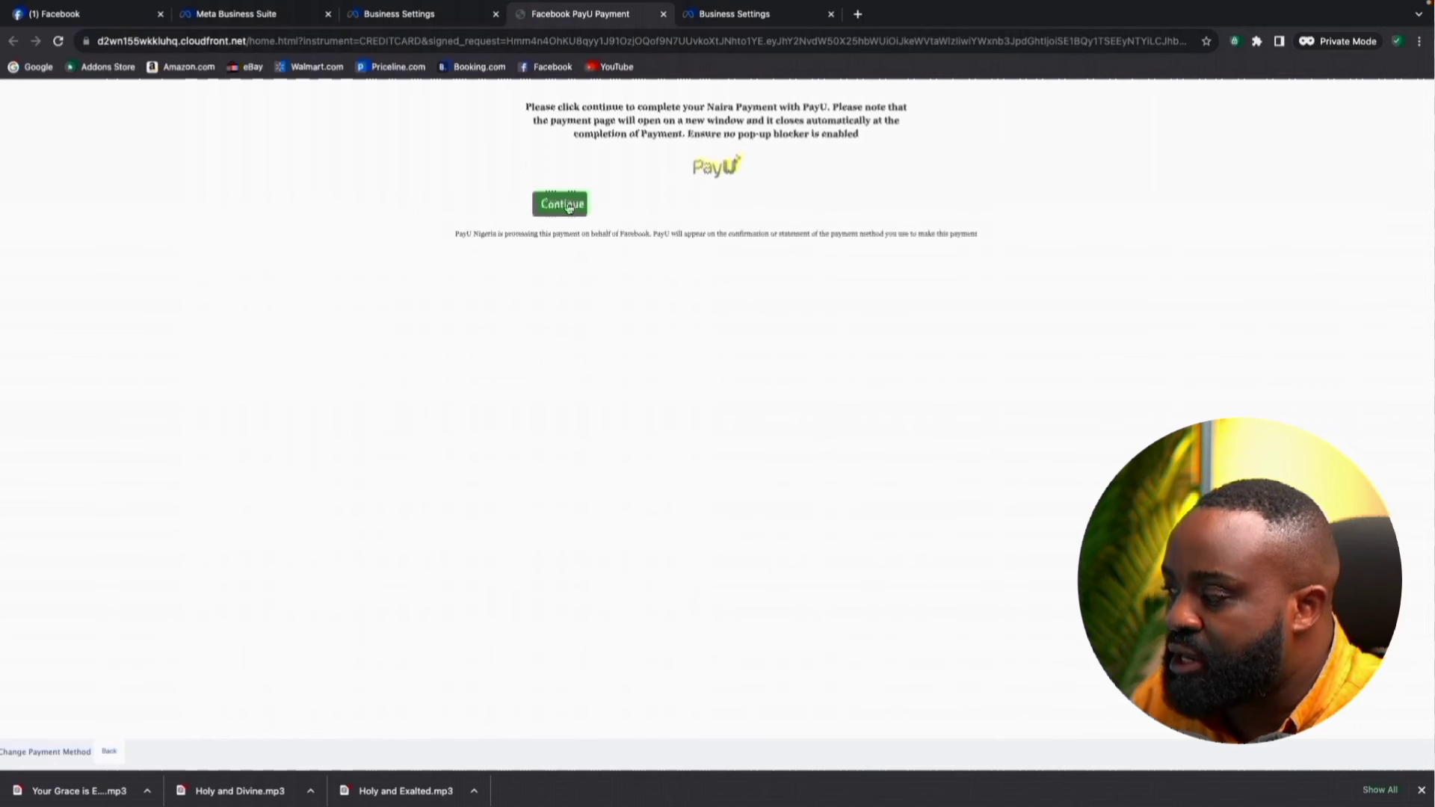
{"action": "left_click", "coordinate": [566, 205]}
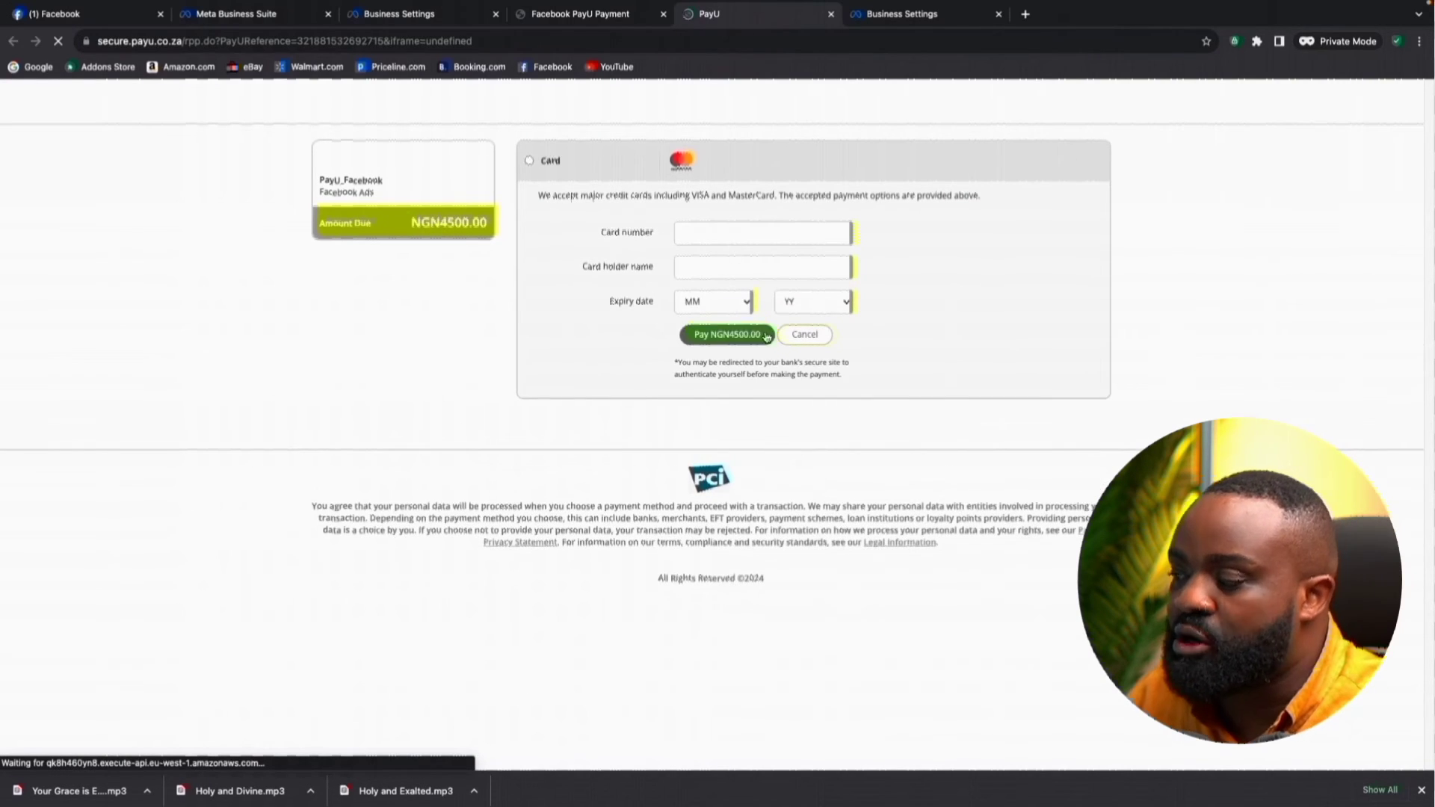
Return to the dyemiis business settings and close the Add funds dialog without entering card details
{"action": "left_click", "coordinate": [536, 19]}
{"action": "left_click", "coordinate": [434, 22]}
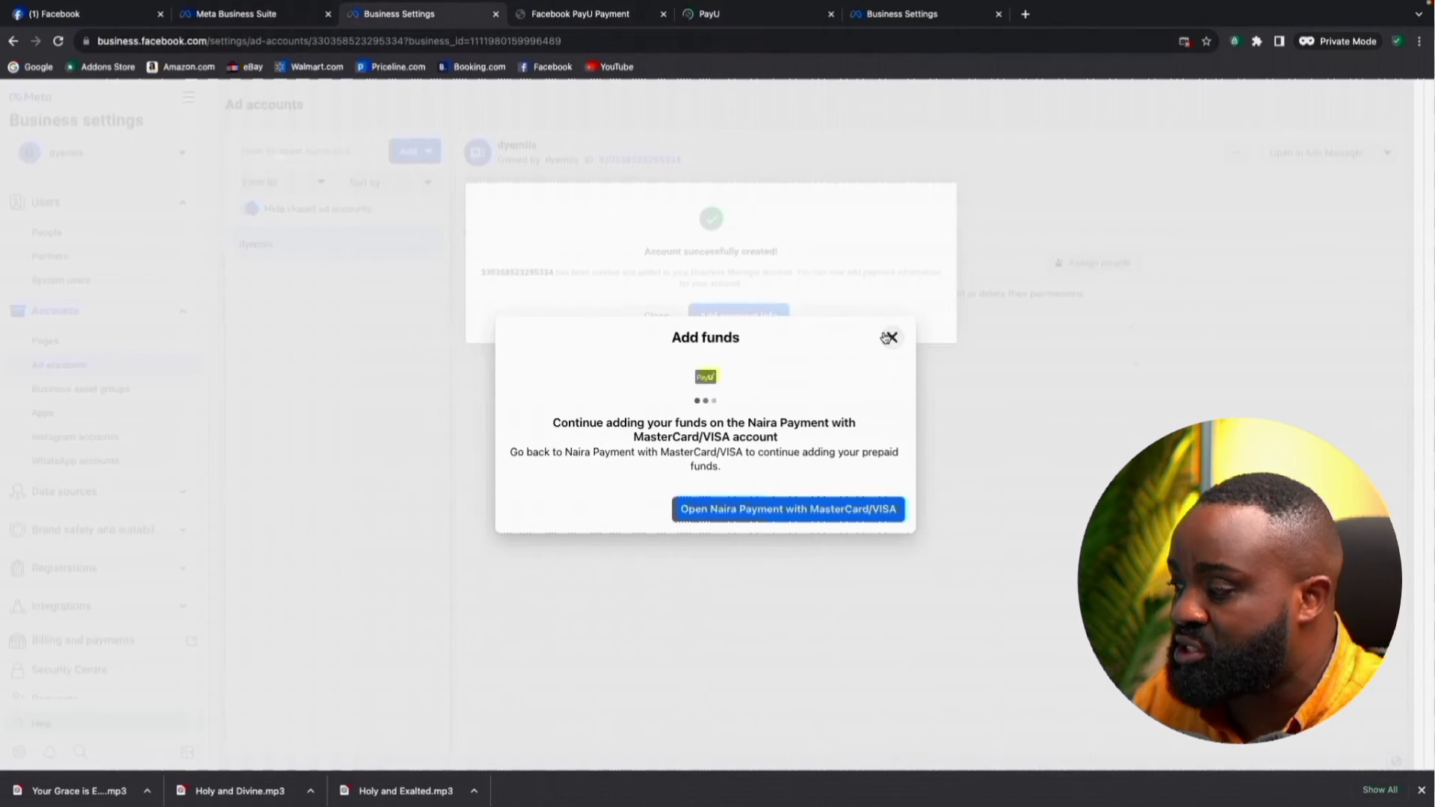
{"action": "left_click", "coordinate": [891, 348]}
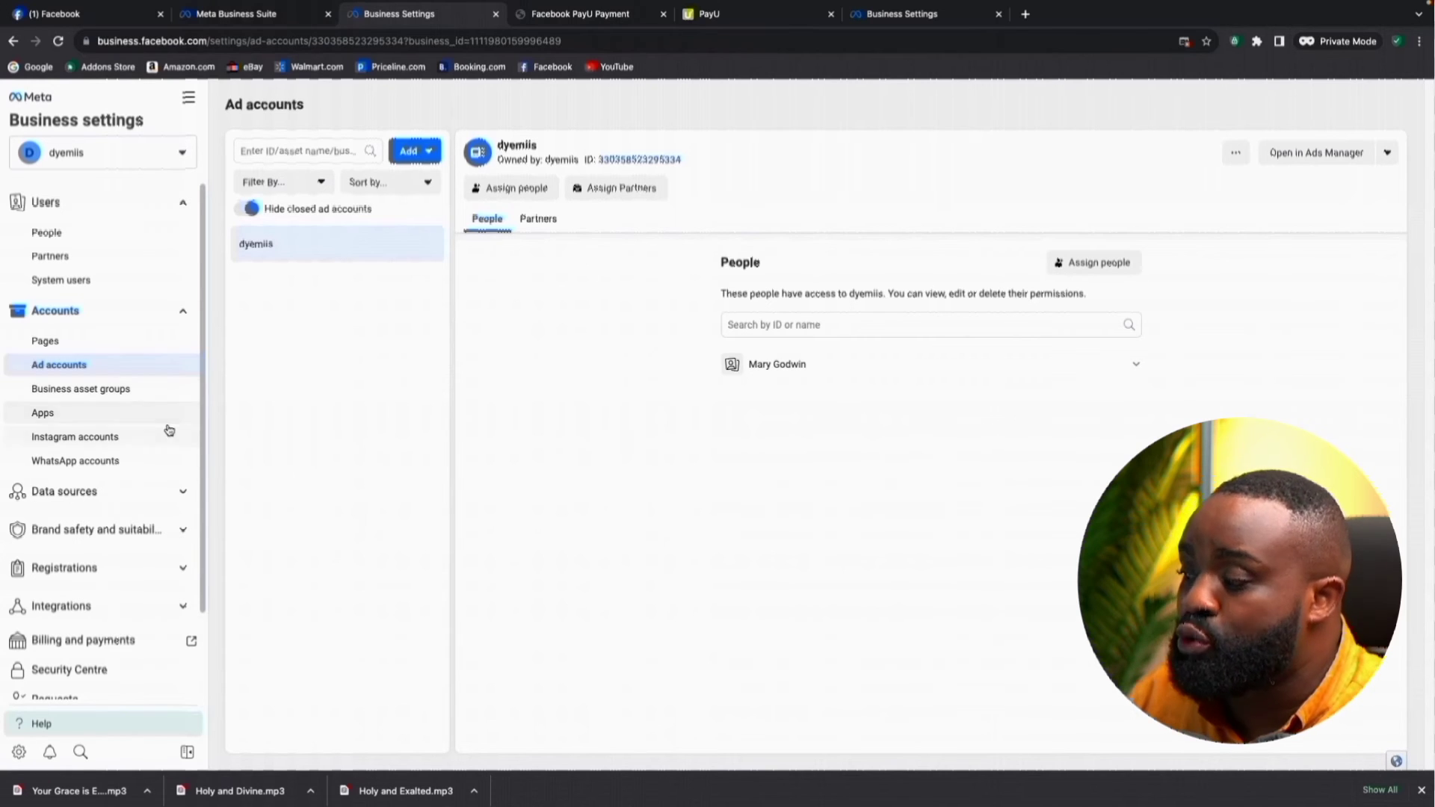
{"action": "left_click", "coordinate": [133, 447]}
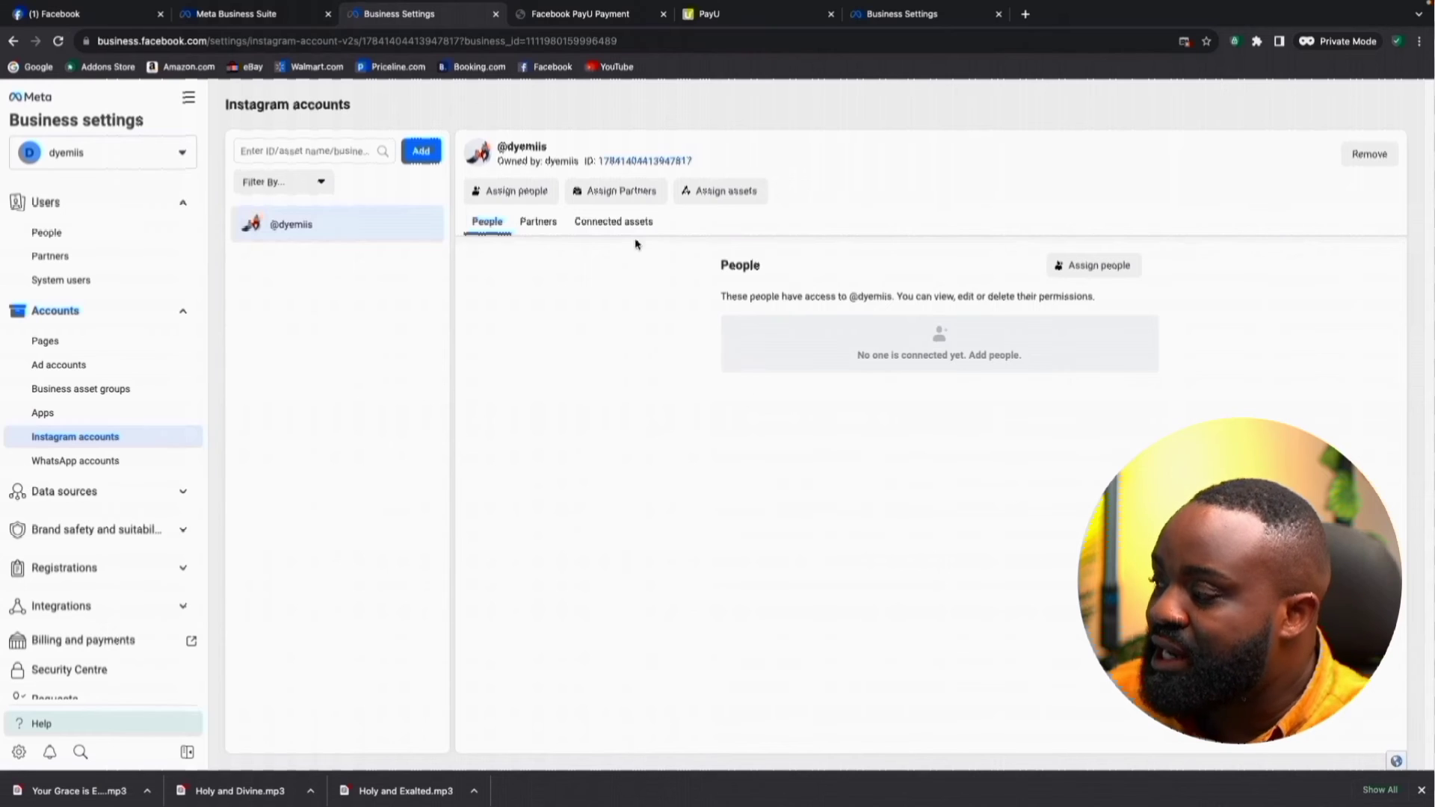
{"action": "left_click", "coordinate": [747, 193]}
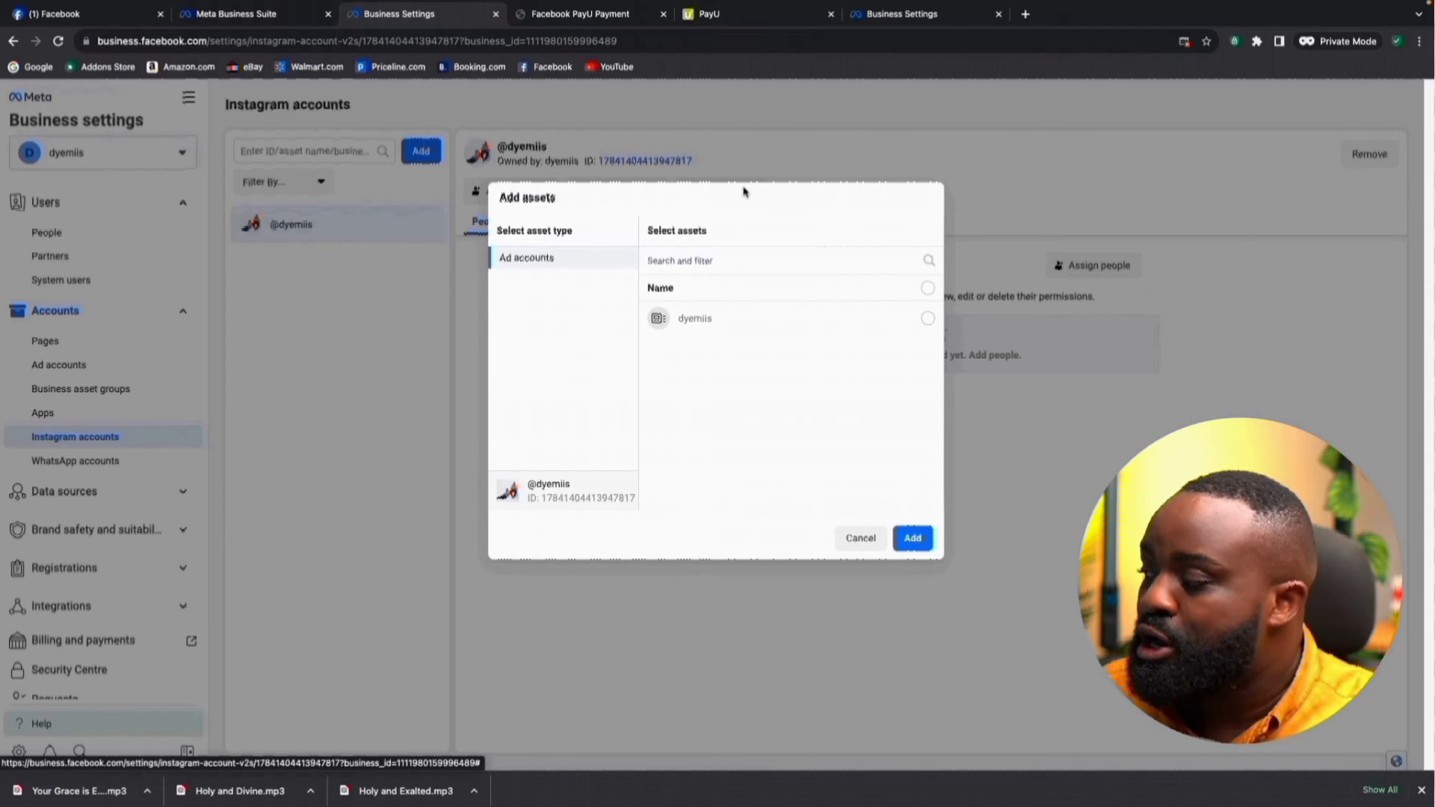
{"action": "left_click", "coordinate": [774, 323]}
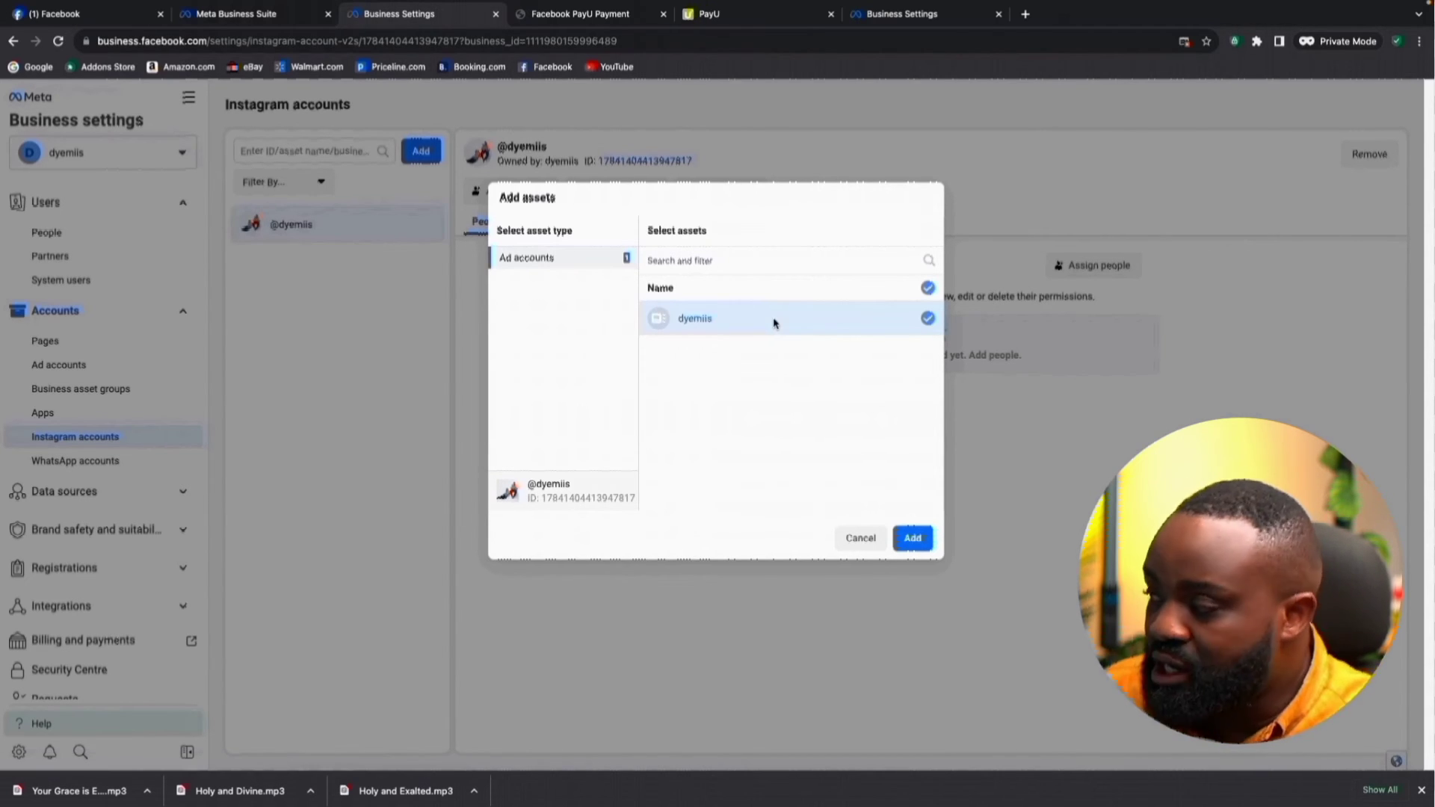
{"action": "left_click", "coordinate": [912, 538]}
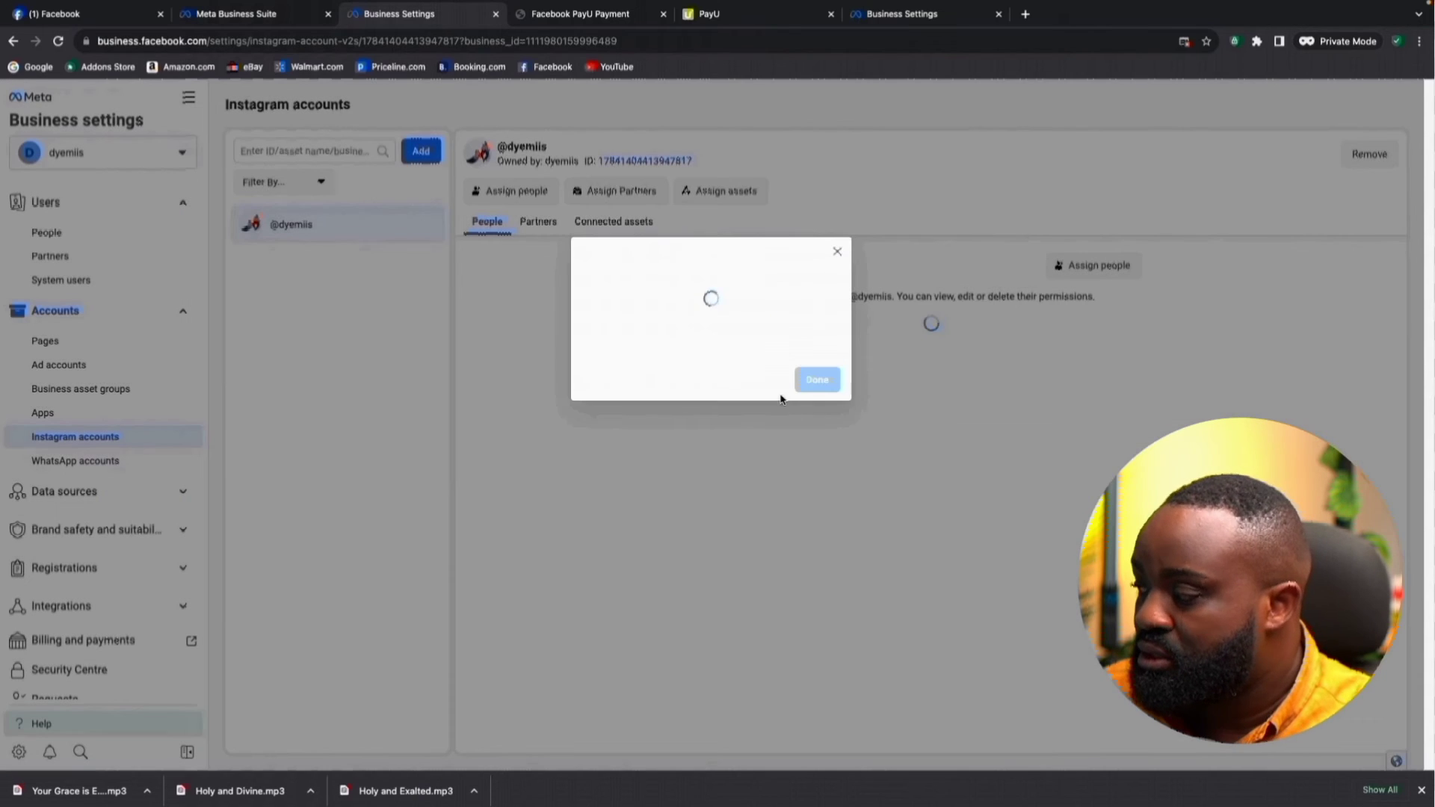
{"action": "left_click", "coordinate": [817, 418]}
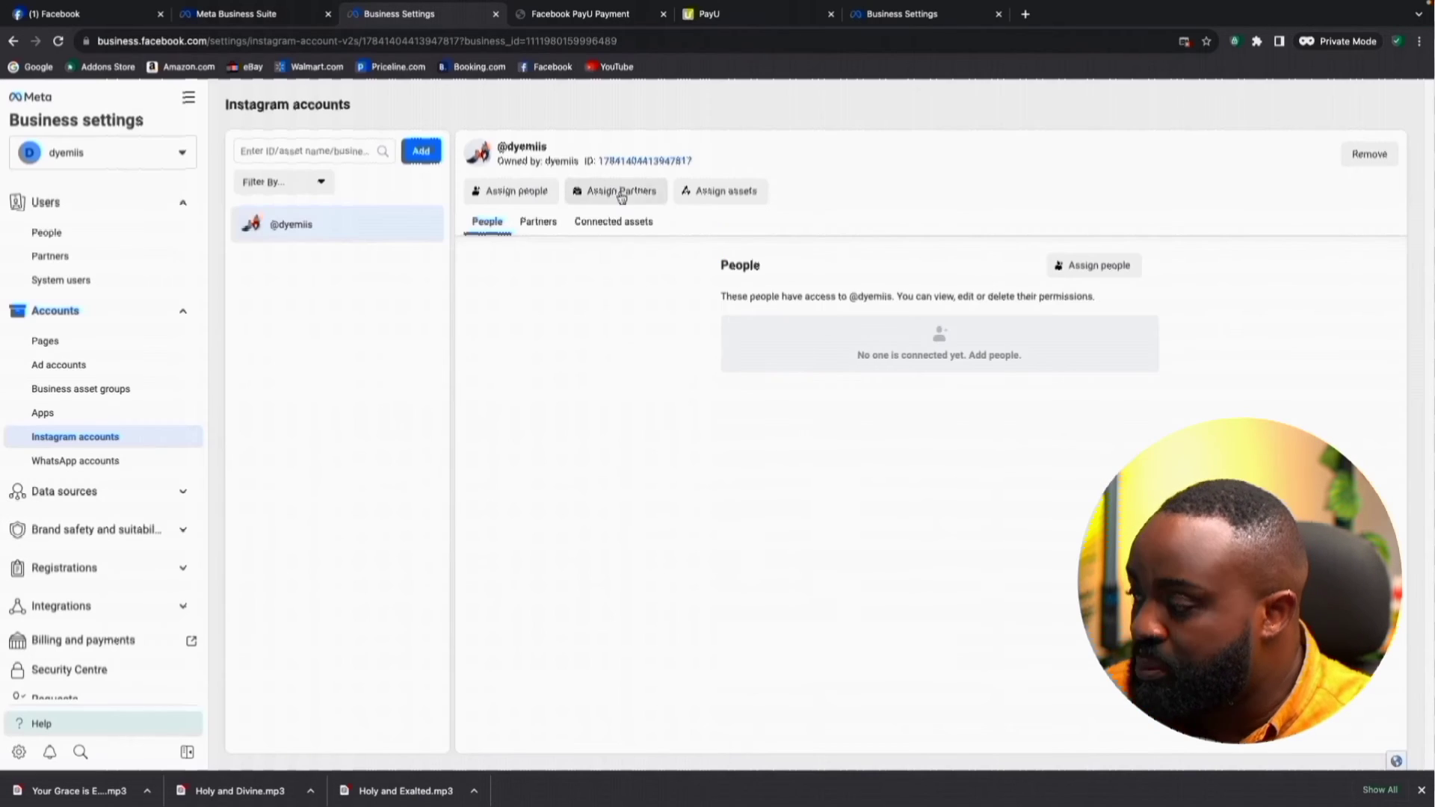
{"action": "left_click", "coordinate": [719, 192]}
{"action": "left_click", "coordinate": [756, 322]}
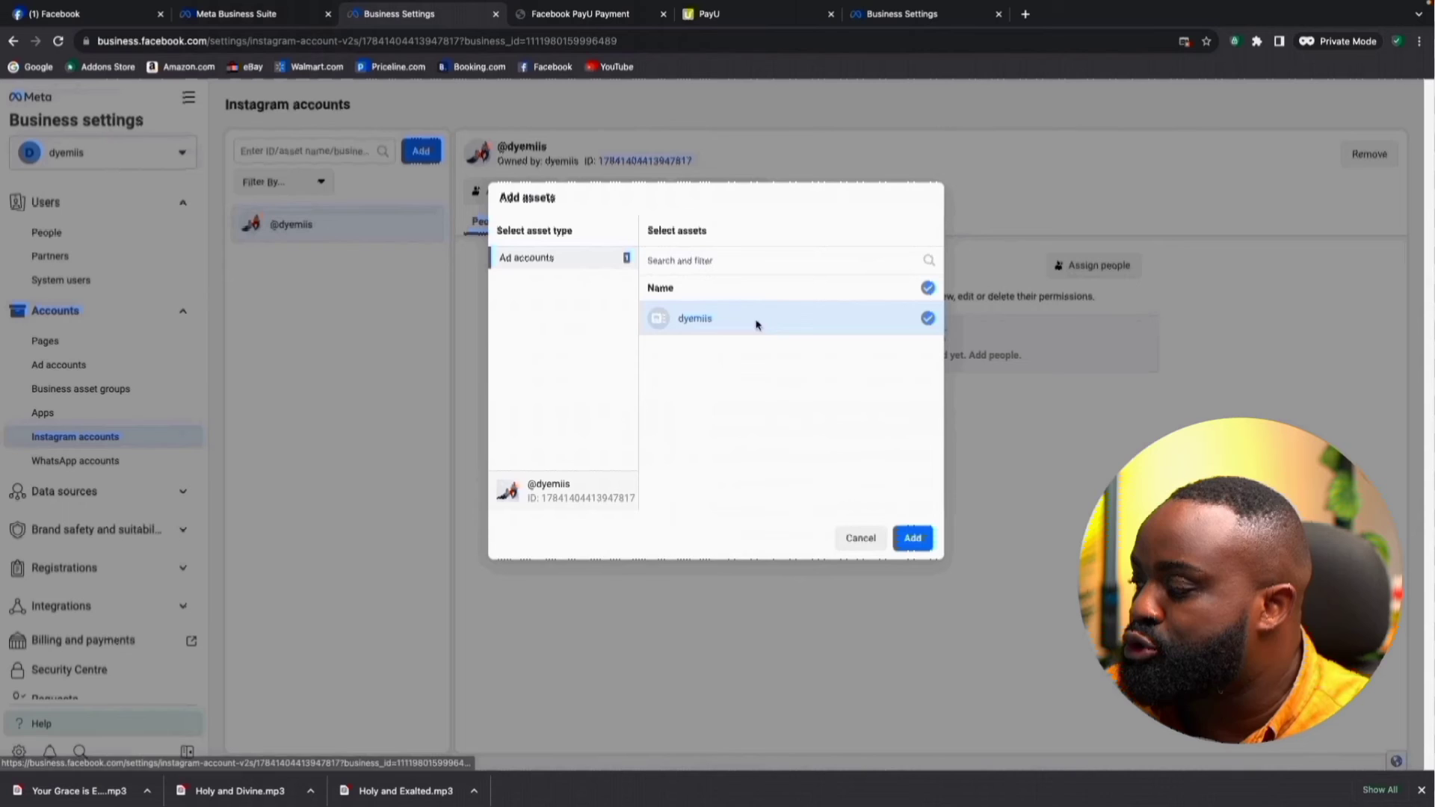
{"action": "left_click", "coordinate": [913, 537]}
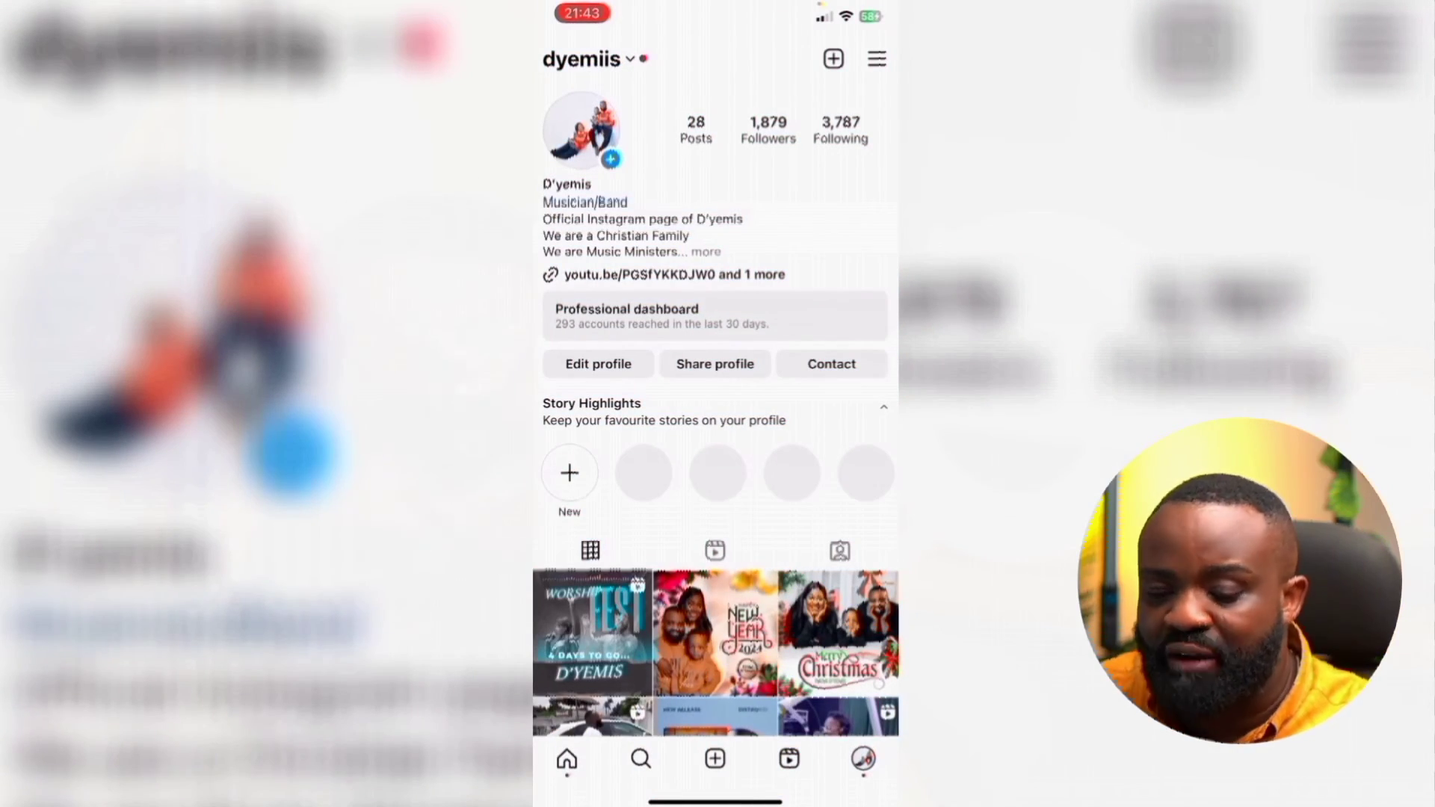
Switch to the Instagram mobile app, open Ad payments under Creator tools and controls, and decline saving the Facebook login info
{"action": "left_click", "coordinate": [877, 59]}
{"action": "left_click", "coordinate": [640, 269]}
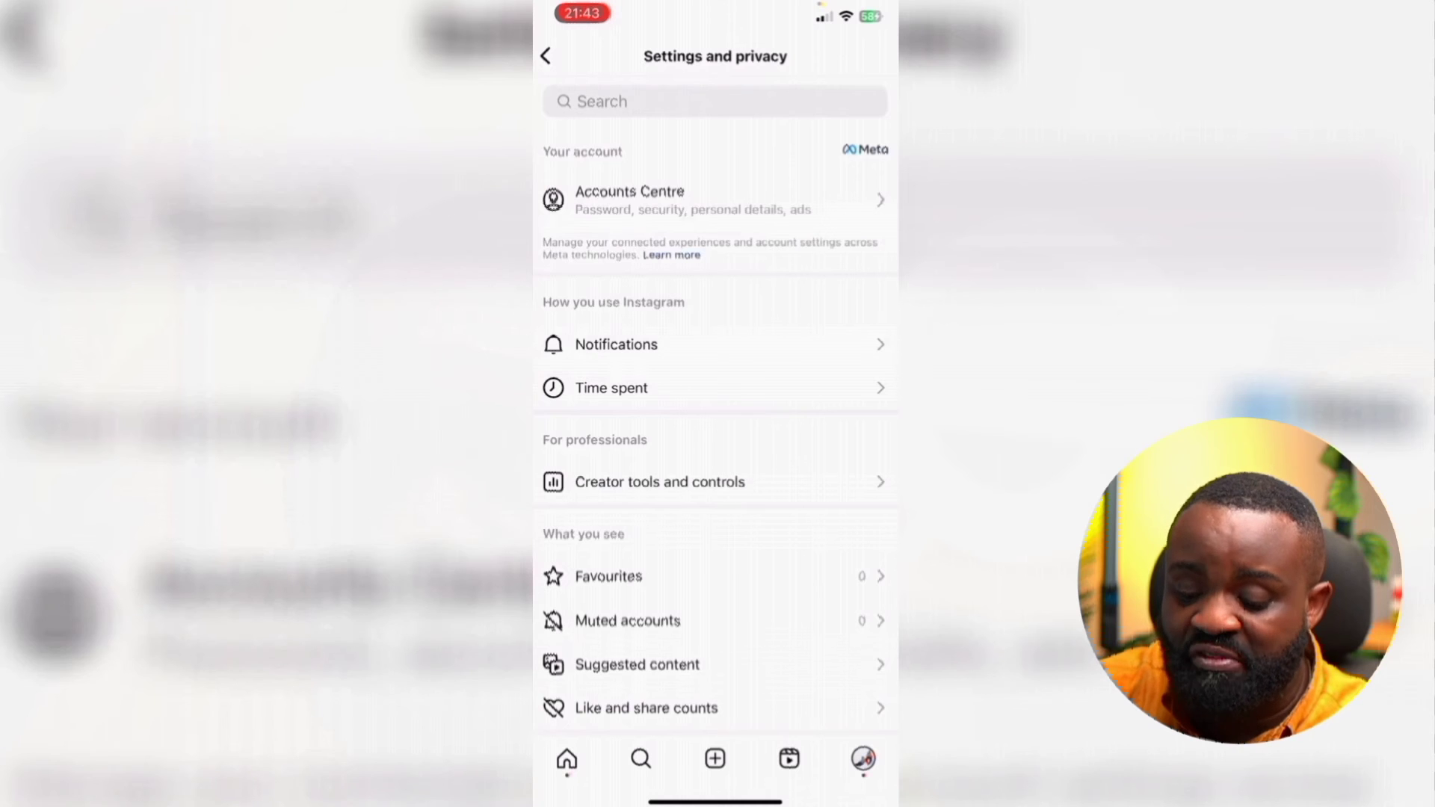
{"action": "left_click", "coordinate": [660, 483]}
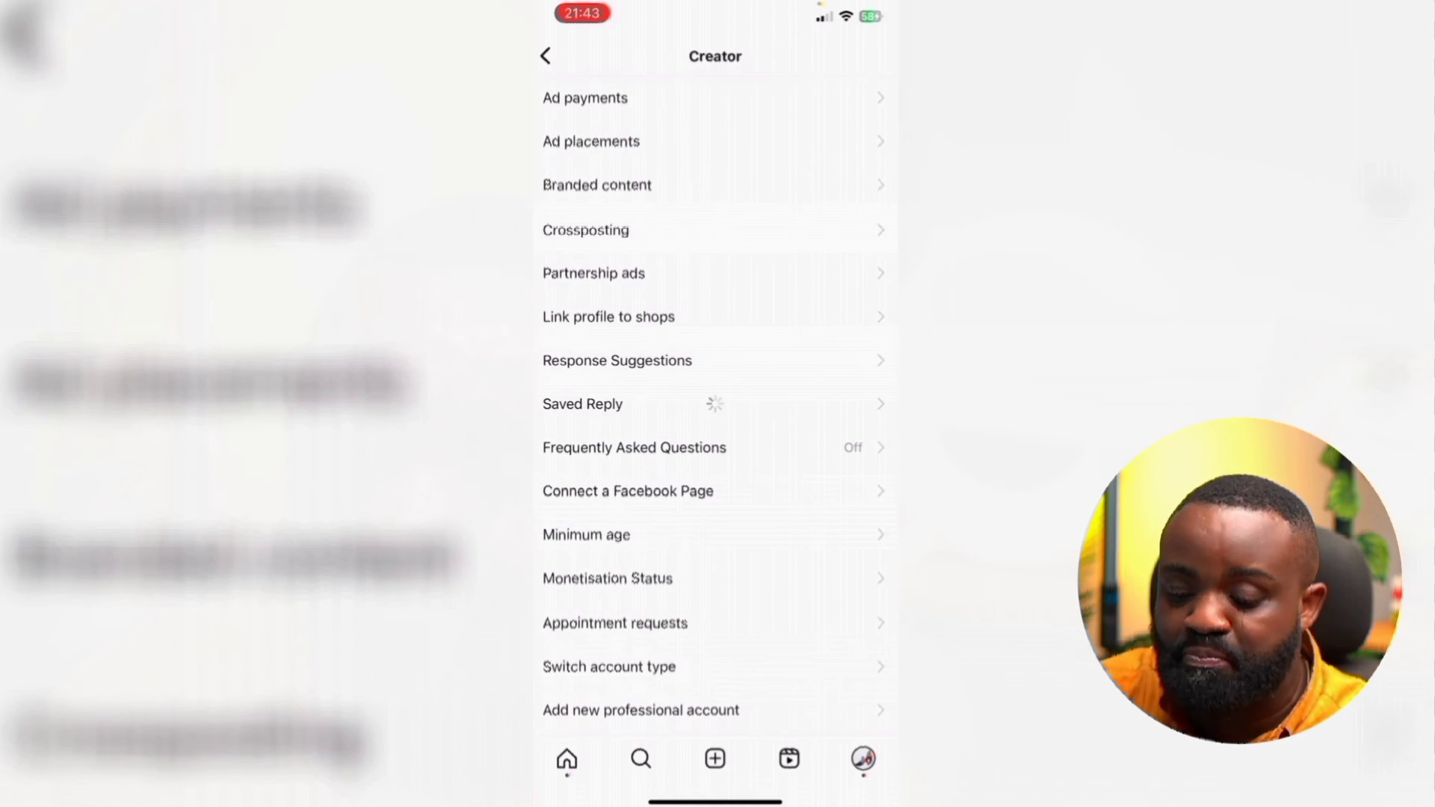
{"action": "left_click", "coordinate": [585, 98]}
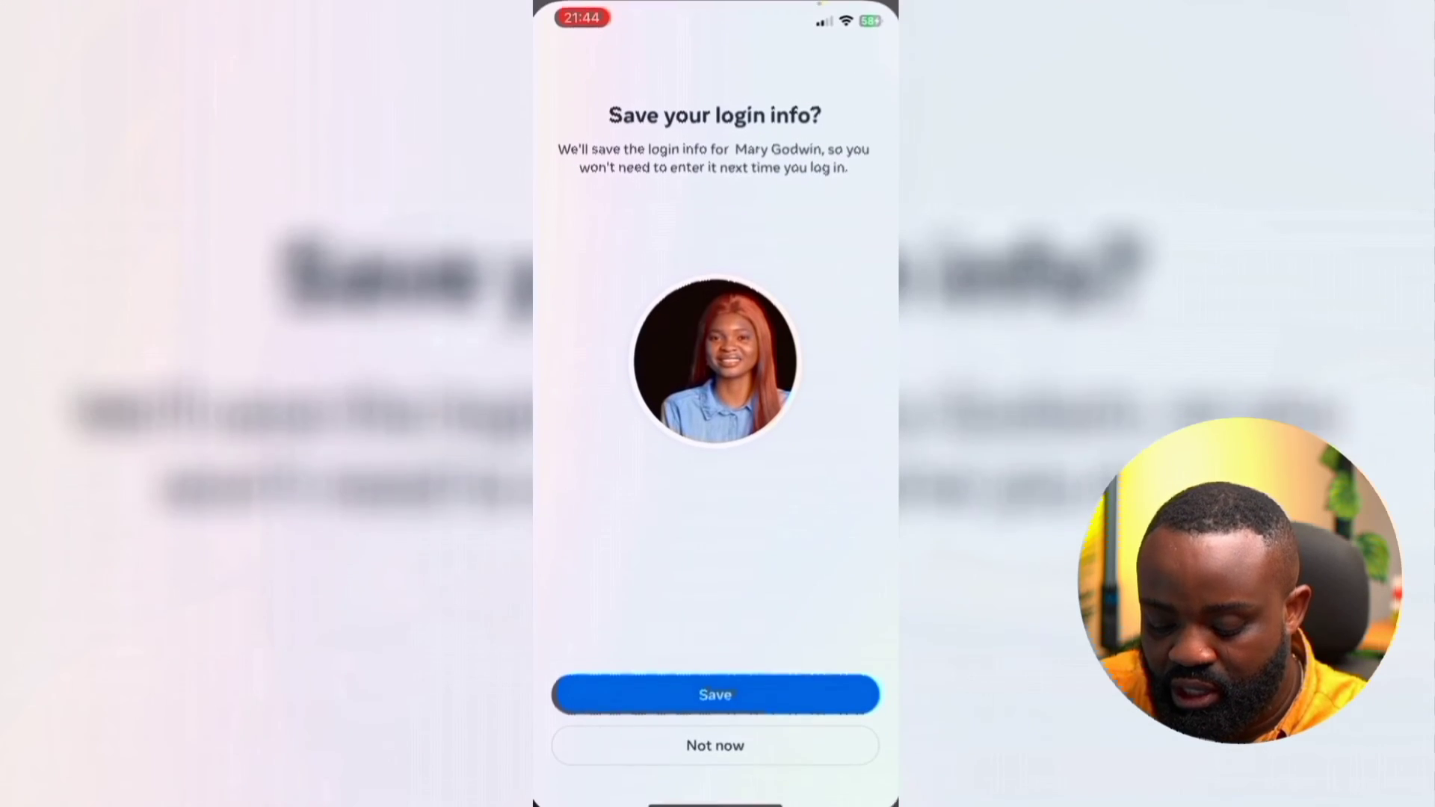
{"action": "left_click", "coordinate": [715, 741]}
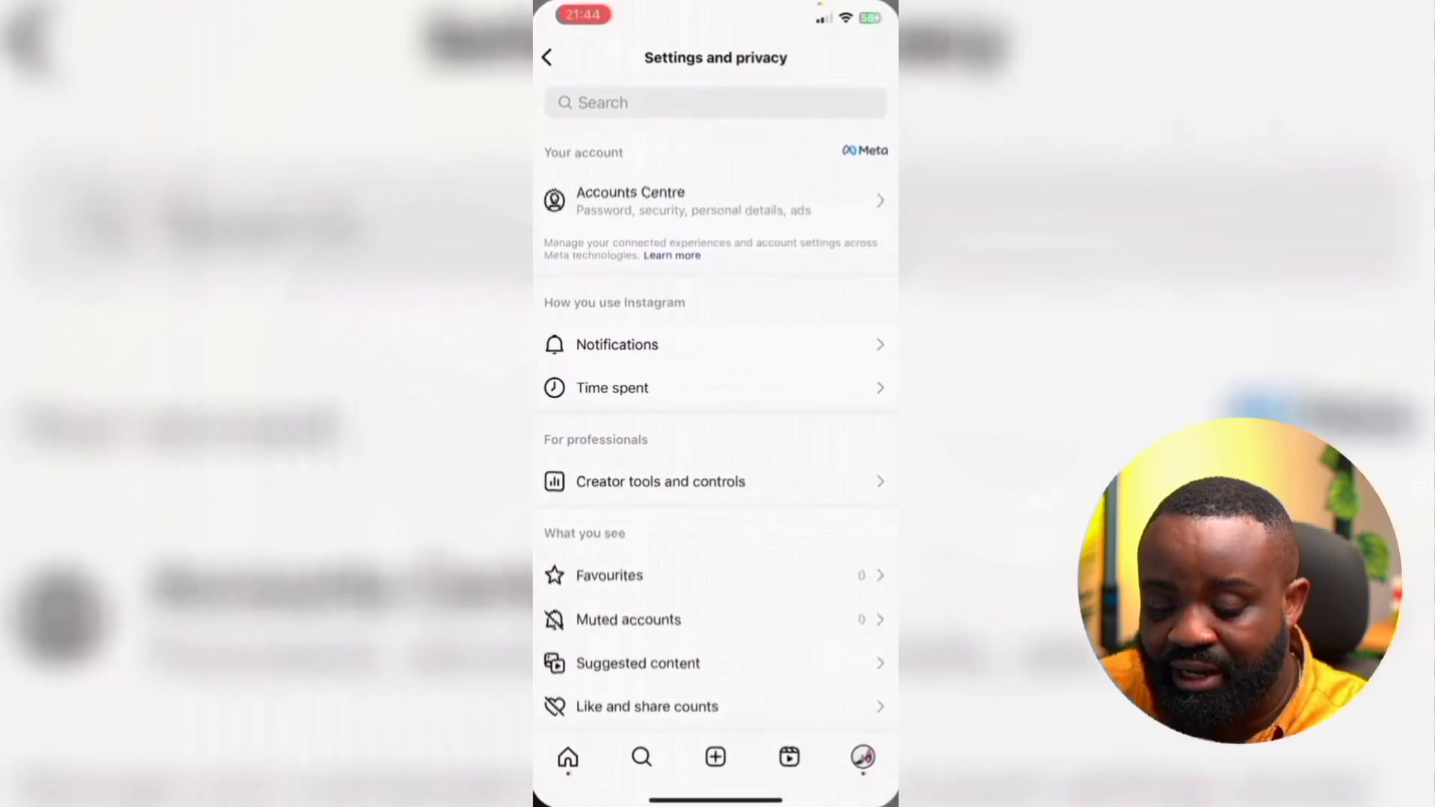
{"action": "scroll", "coordinate": [715, 373], "scroll_direction": "up", "scroll_amount": 3}
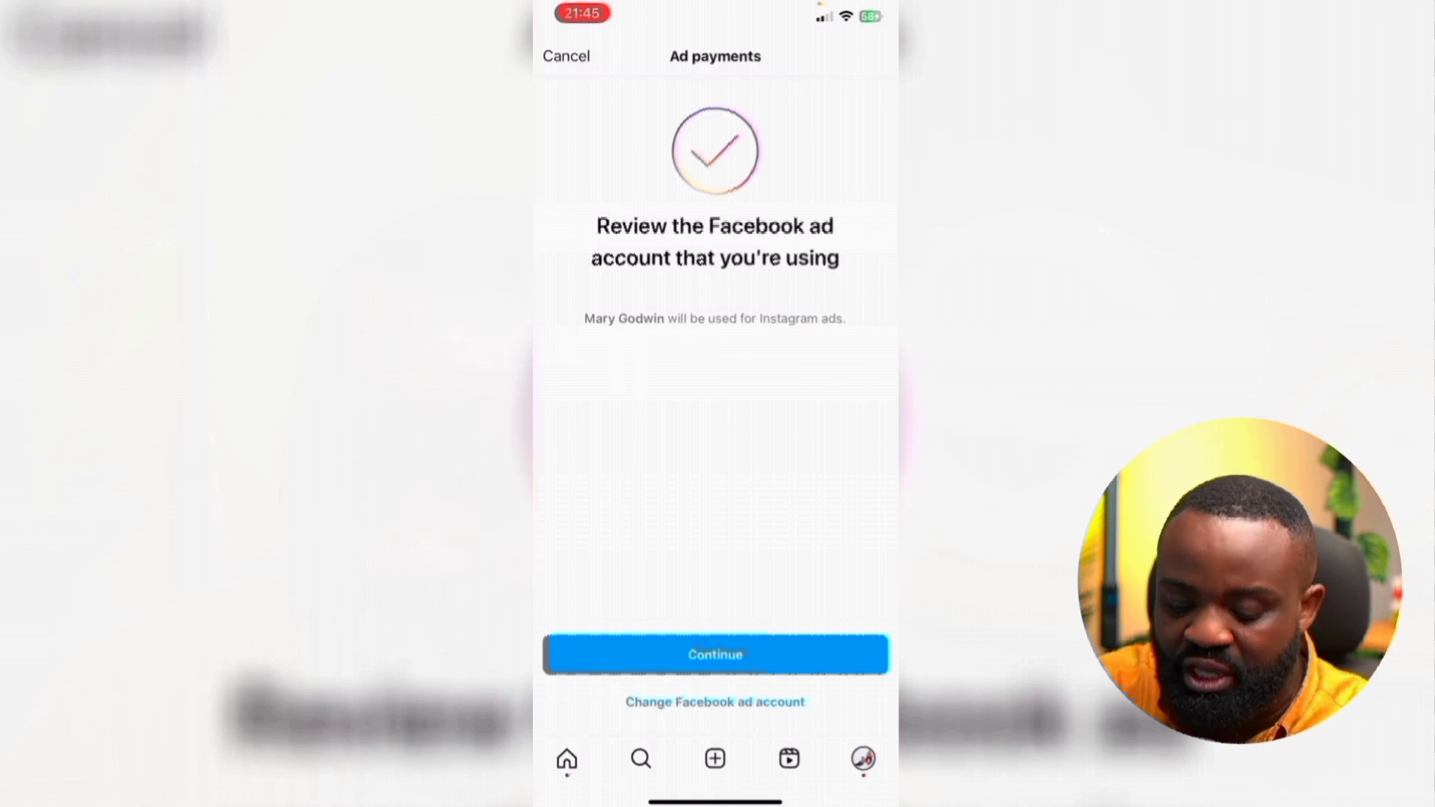
Change the Facebook ad account used for Instagram ads to dyemiis and continue
{"action": "left_click", "coordinate": [715, 702]}
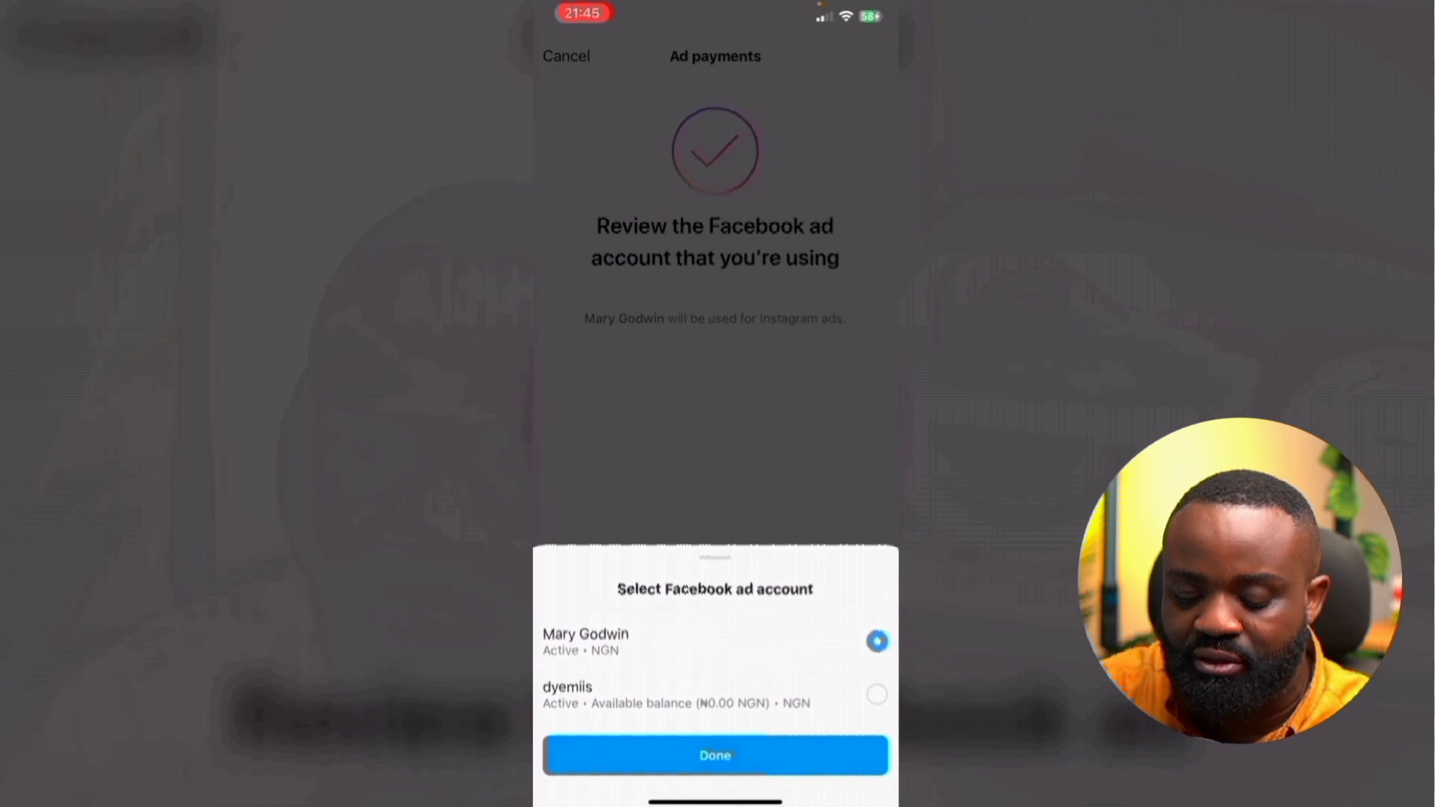
{"action": "left_click", "coordinate": [876, 695]}
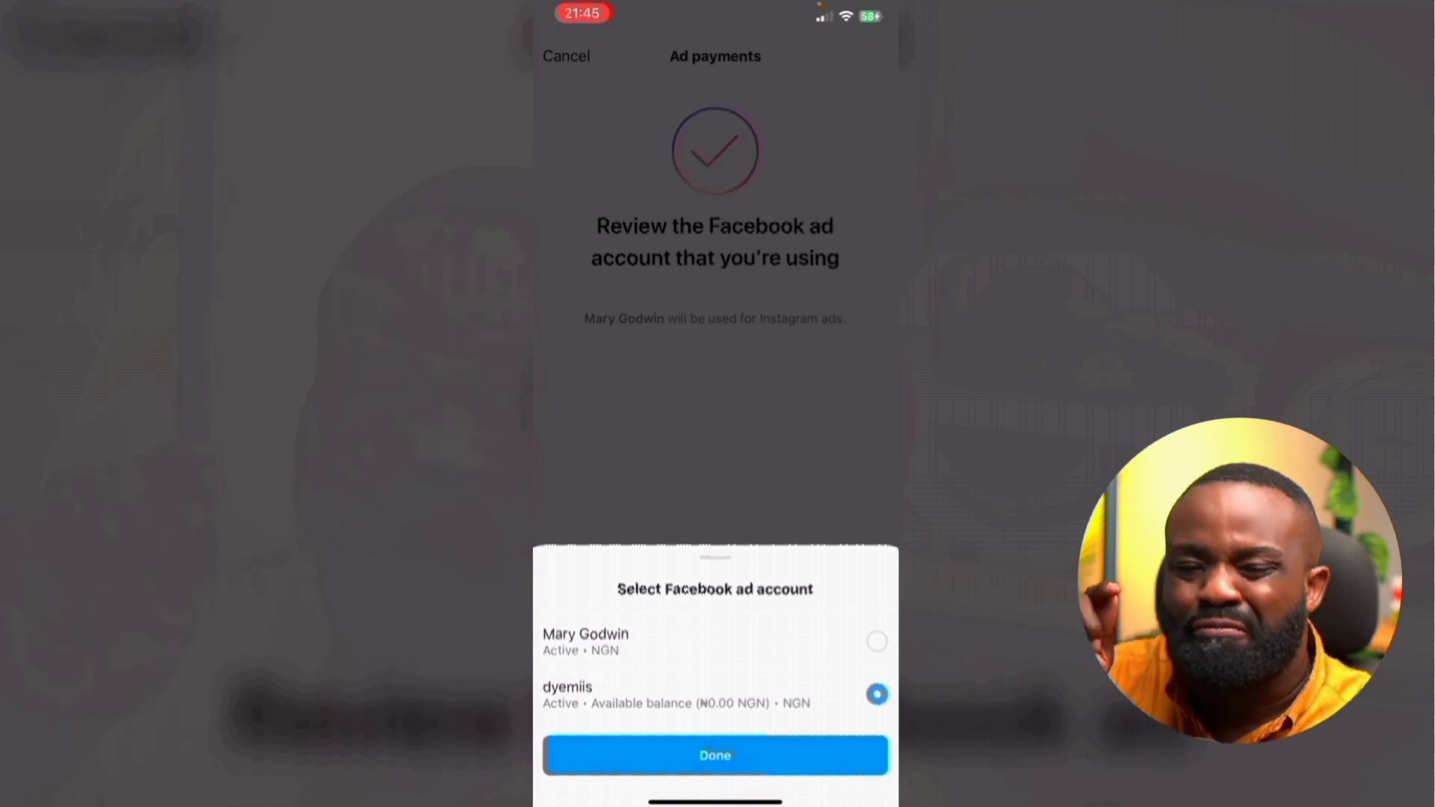
{"action": "left_click", "coordinate": [716, 755]}
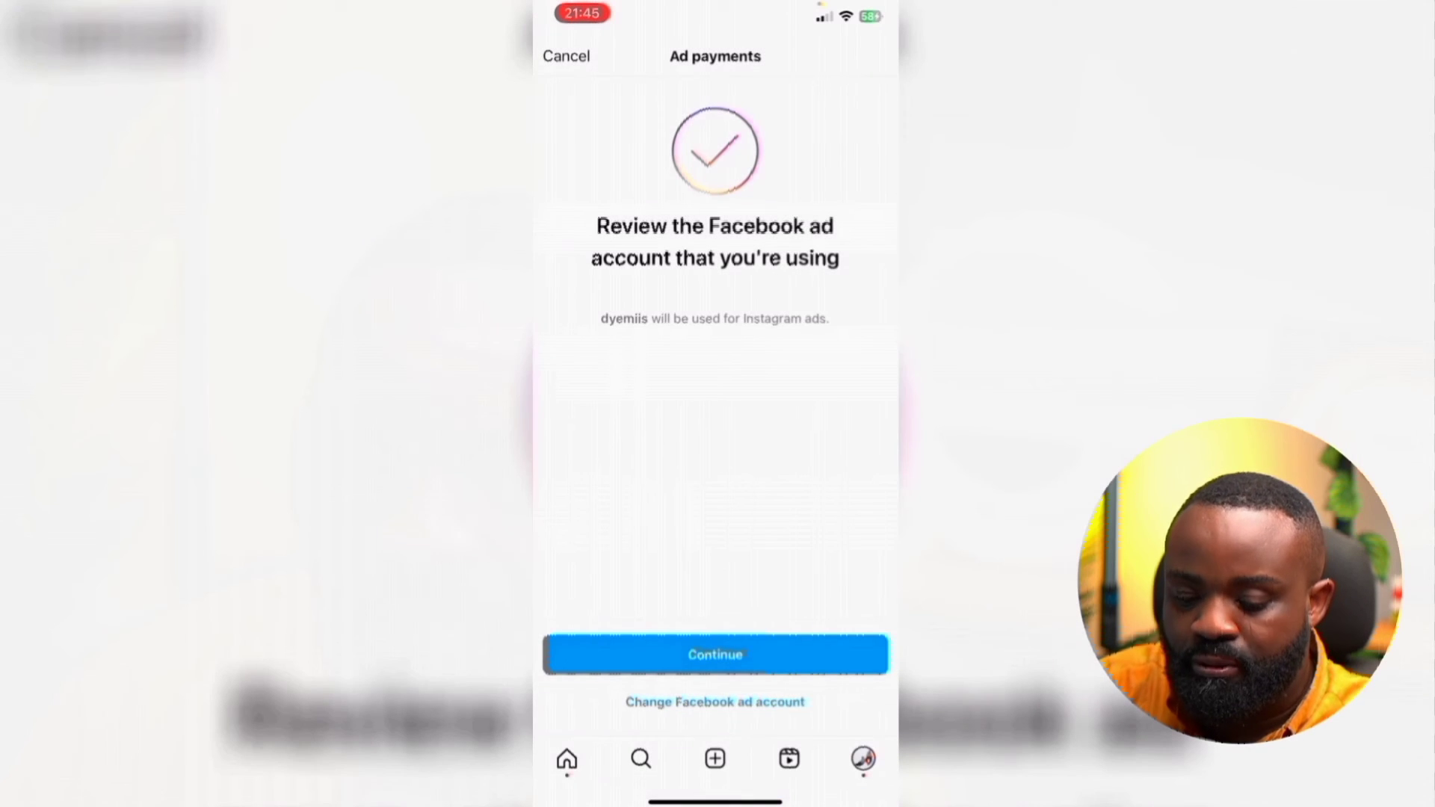
{"action": "left_click", "coordinate": [716, 655]}
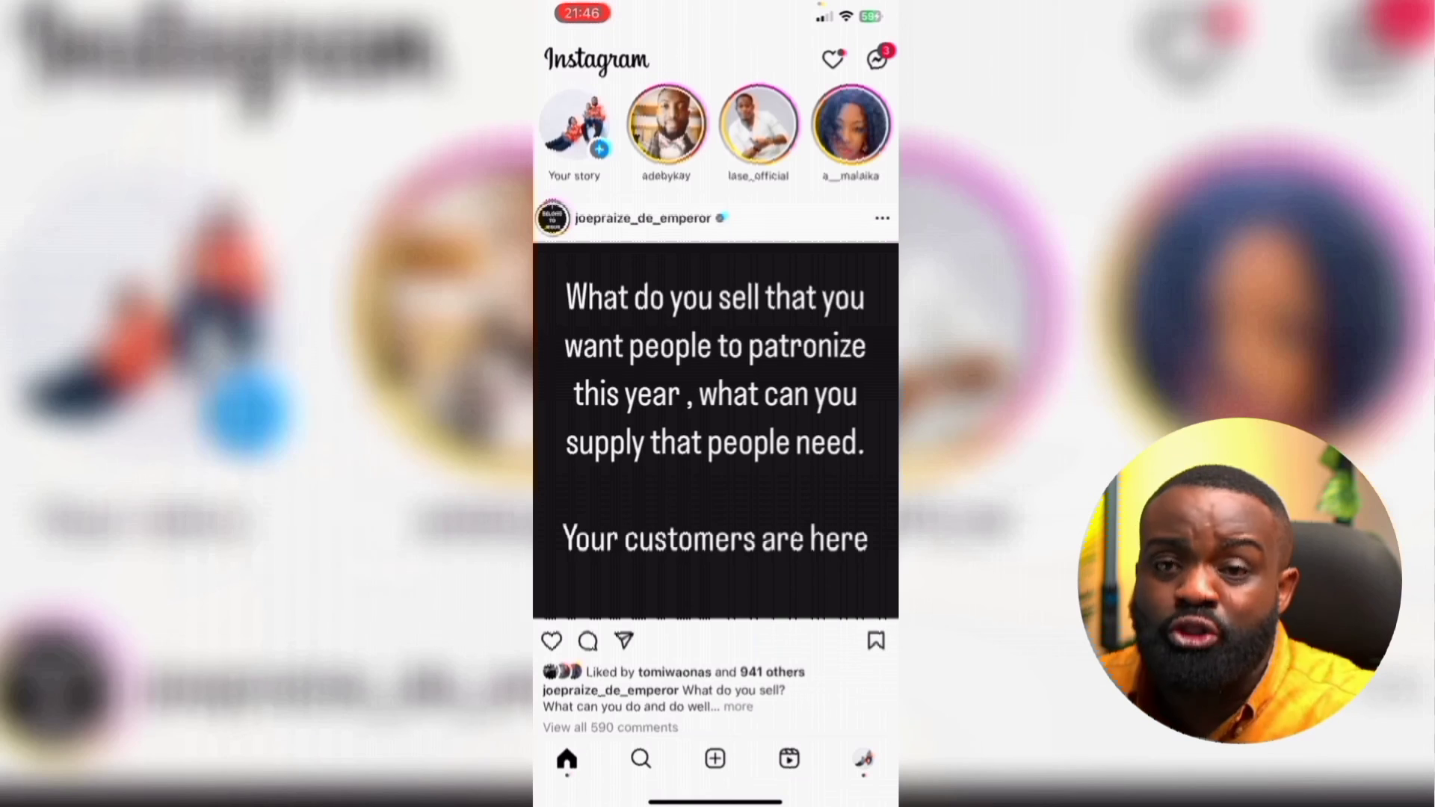